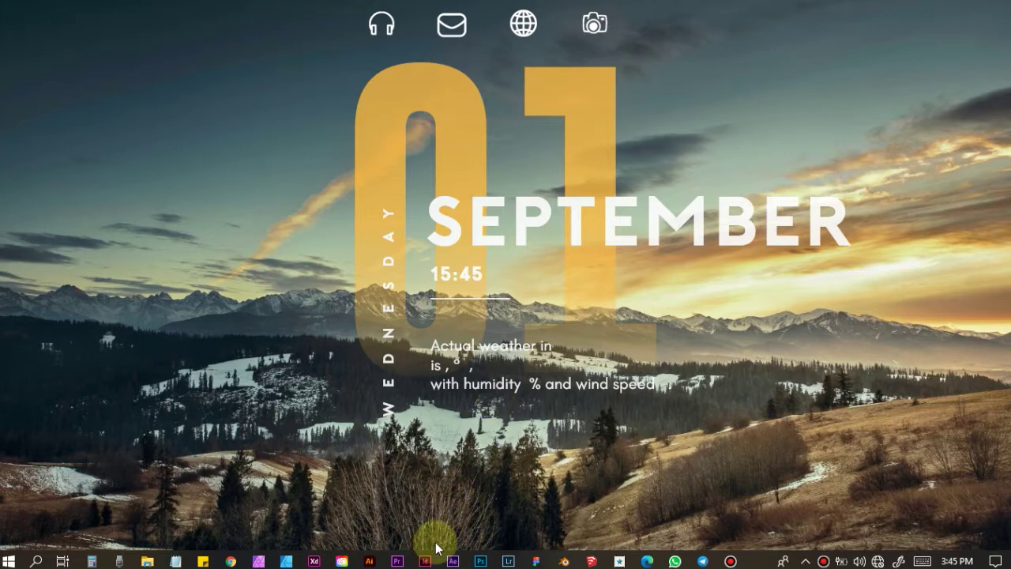
Restore the Illustrator window showing UNTUK TUTORIAL.ai from the taskbar
{"action": "left_click", "coordinate": [380, 559]}
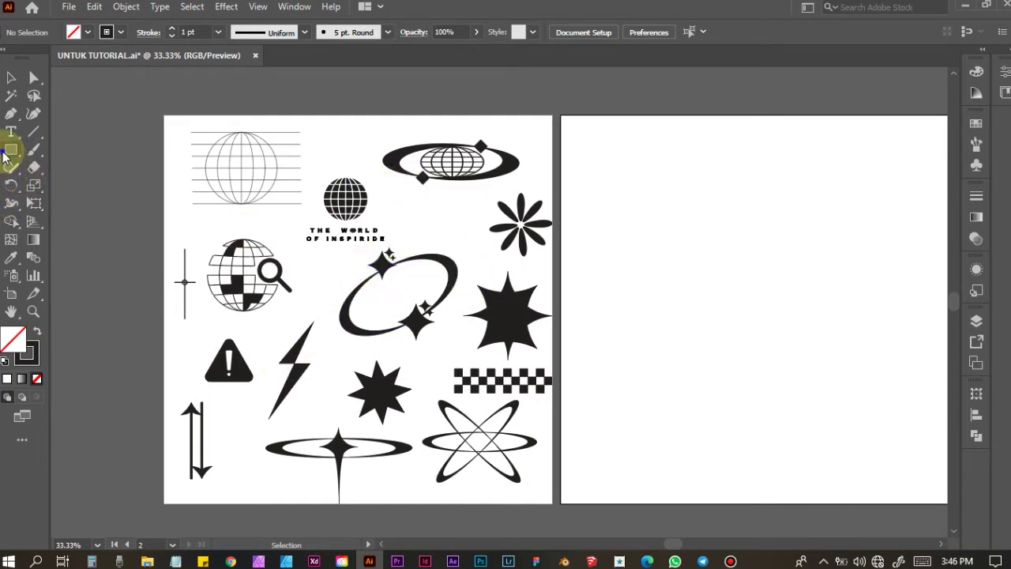
Pick the Ellipse tool, return to Selection, and open then close the Layers panel
{"action": "right_click", "coordinate": [11, 149]}
{"action": "left_click", "coordinate": [51, 185]}
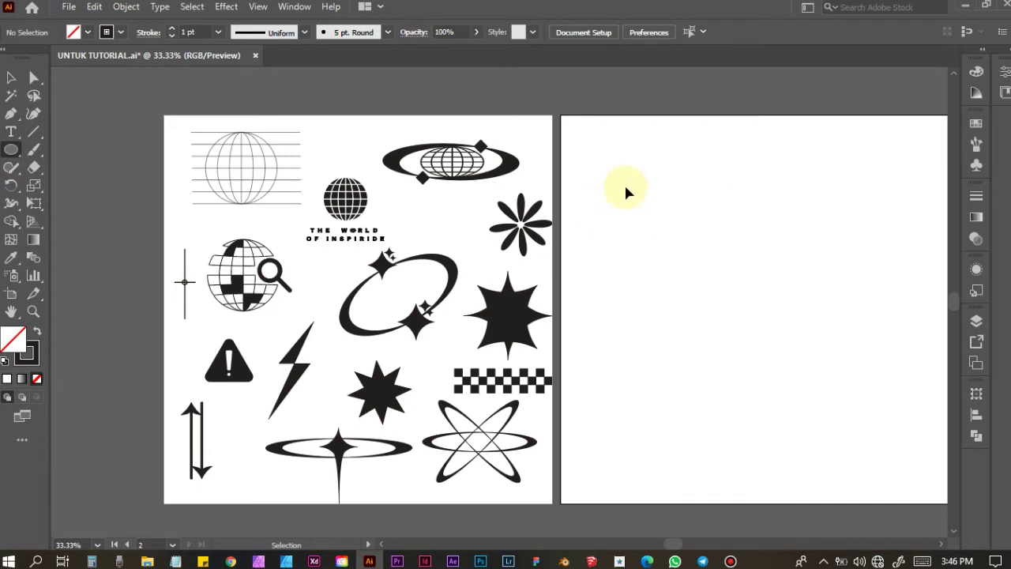
{"action": "scroll", "coordinate": [617, 204], "scroll_direction": "right", "scroll_amount": 2}
{"action": "scroll", "coordinate": [600, 189], "scroll_direction": "up", "scroll_amount": 2}
{"action": "scroll", "coordinate": [569, 169], "scroll_direction": "left", "scroll_amount": 3}
{"action": "left_click", "coordinate": [7, 76]}
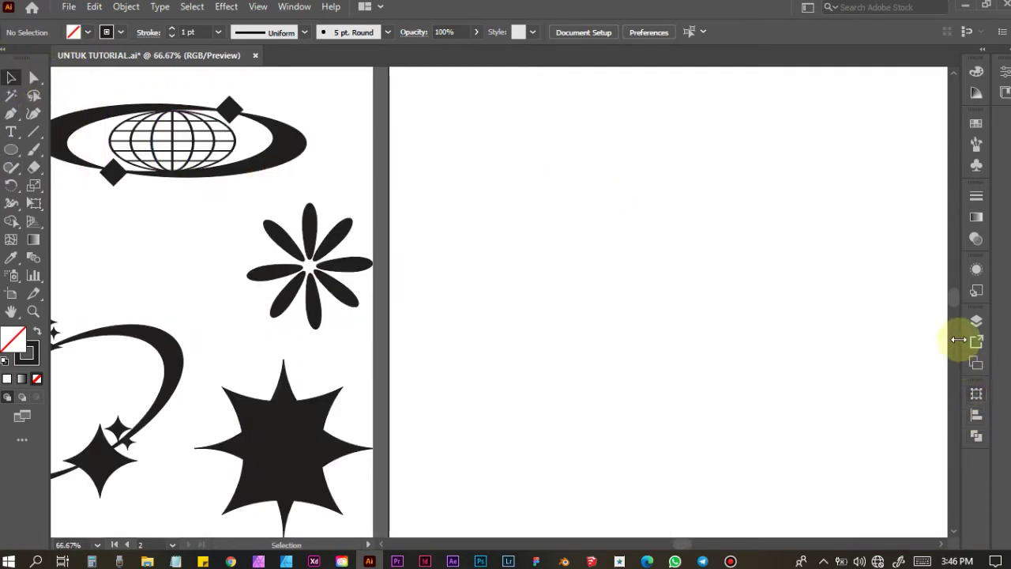
{"action": "left_click", "coordinate": [977, 322]}
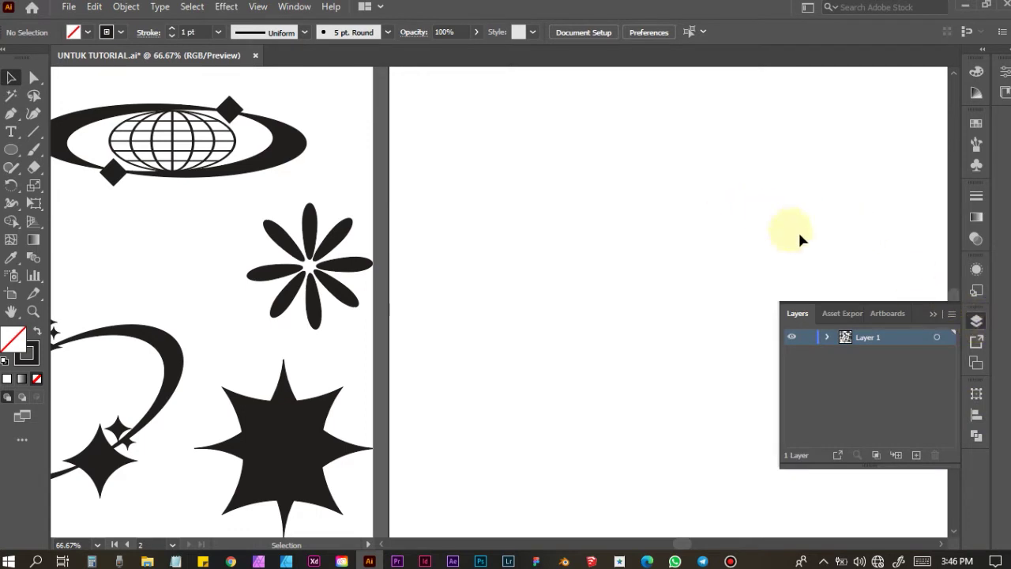
{"action": "left_click", "coordinate": [934, 316]}
Drag the flower shape slightly left, away from the first artboard's right edge
{"action": "scroll", "coordinate": [652, 230], "scroll_direction": "down", "scroll_amount": 1}
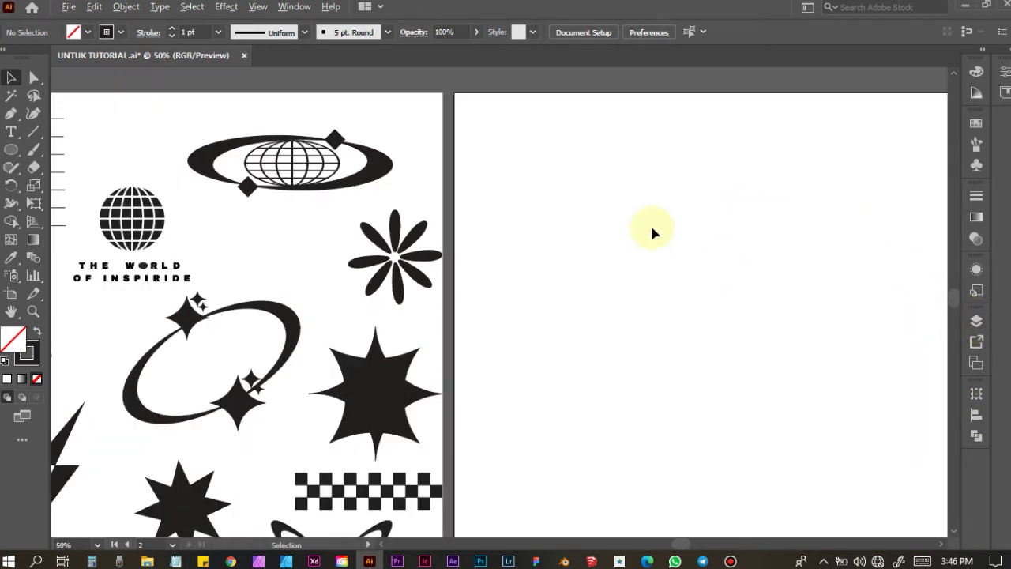
{"action": "scroll", "coordinate": [652, 230], "scroll_direction": "right", "scroll_amount": 2}
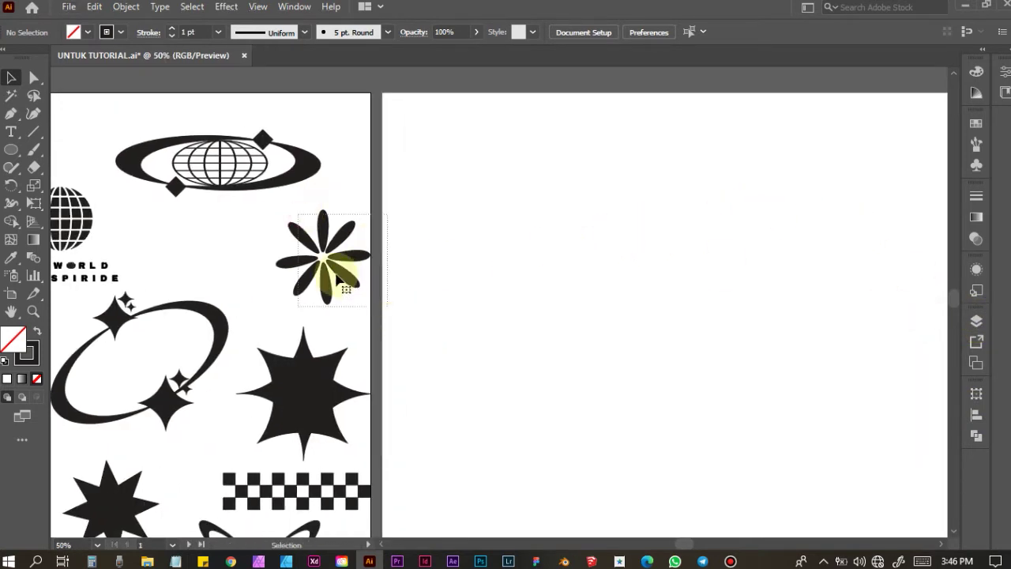
{"action": "left_click_drag", "start_coordinate": [339, 272], "coordinate": [295, 269]}
{"action": "left_click", "coordinate": [494, 238]}
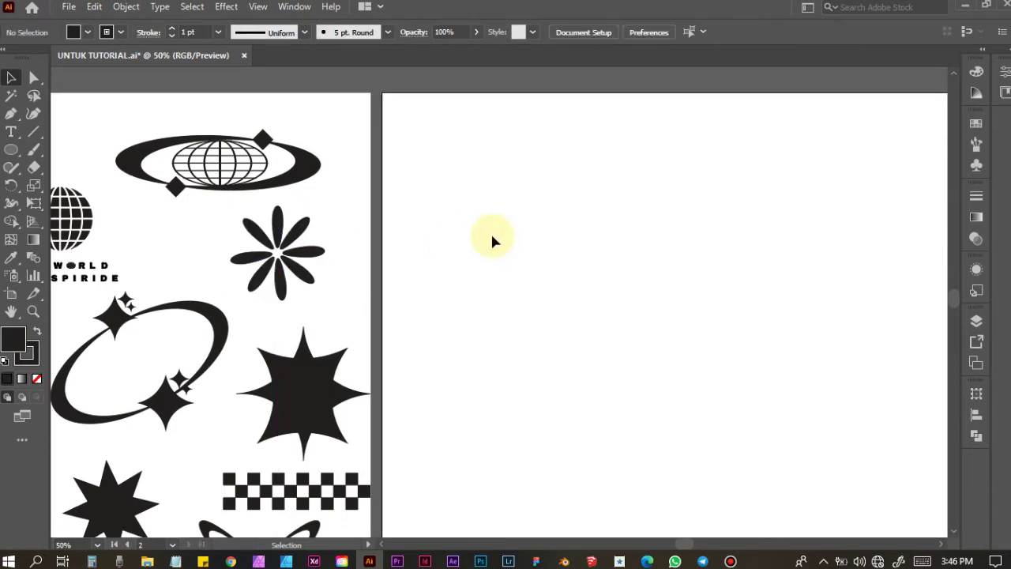
{"action": "scroll", "coordinate": [492, 240], "scroll_direction": "down", "scroll_amount": 3}
{"action": "scroll", "coordinate": [539, 246], "scroll_direction": "up", "scroll_amount": 4}
{"action": "scroll", "coordinate": [539, 246], "scroll_direction": "down", "scroll_amount": 3}
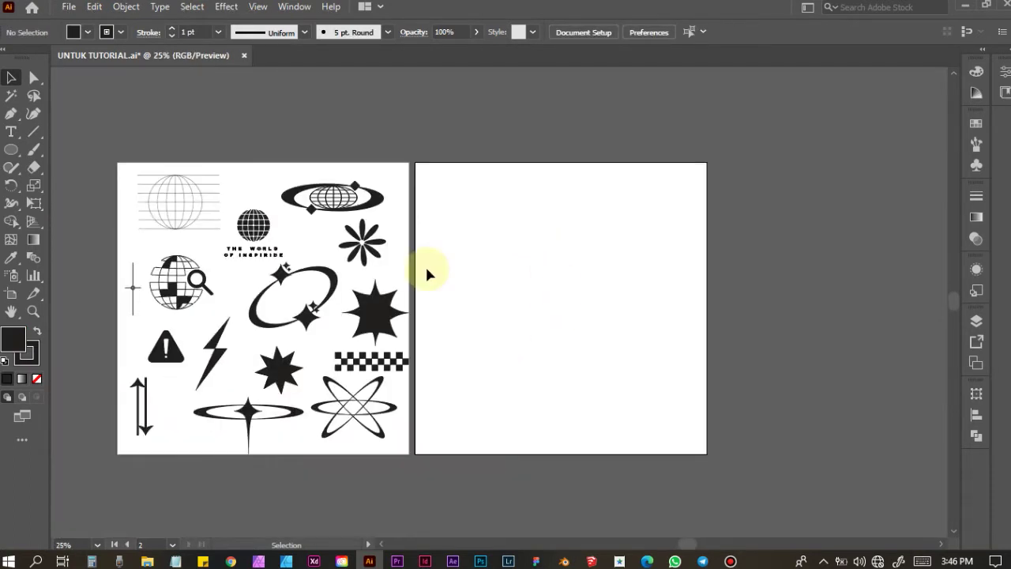
{"action": "scroll", "coordinate": [487, 207], "scroll_direction": "up", "scroll_amount": 1}
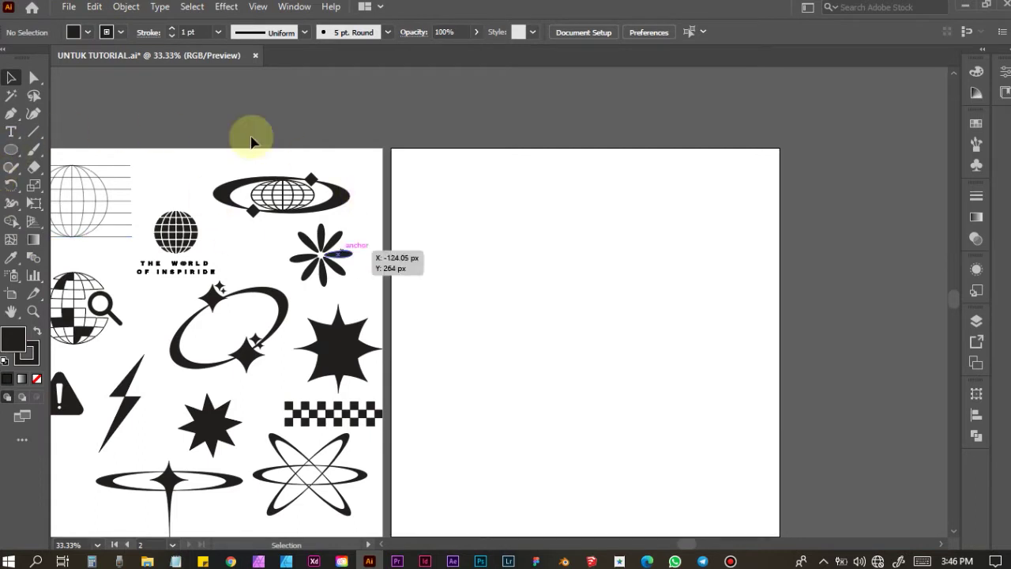
{"action": "left_click", "coordinate": [11, 151]}
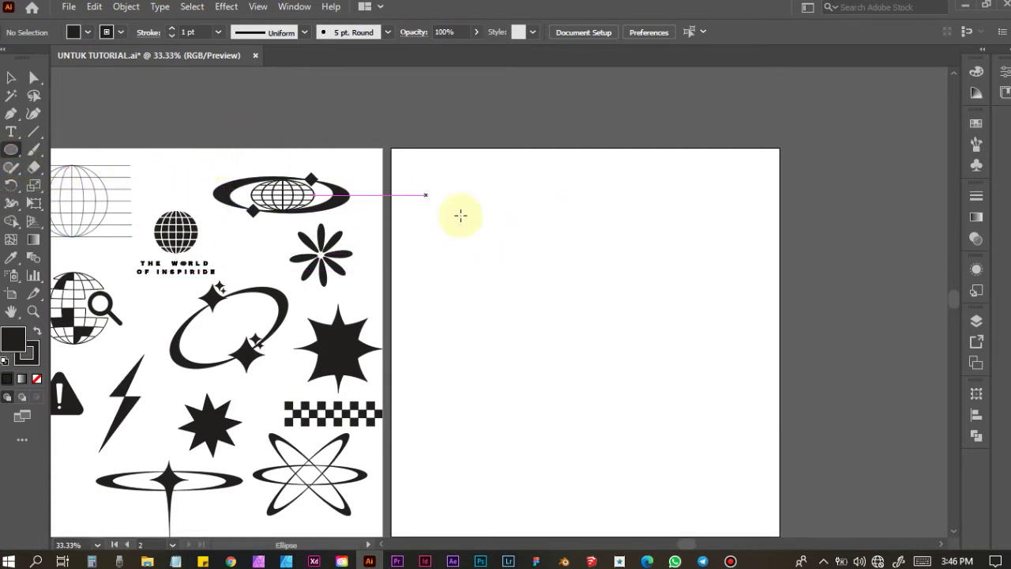
Draw a circle about 422 px across on artboard 2 with fill None, and select it
{"action": "left_click_drag", "start_coordinate": [459, 213], "coordinate": [620, 355]}
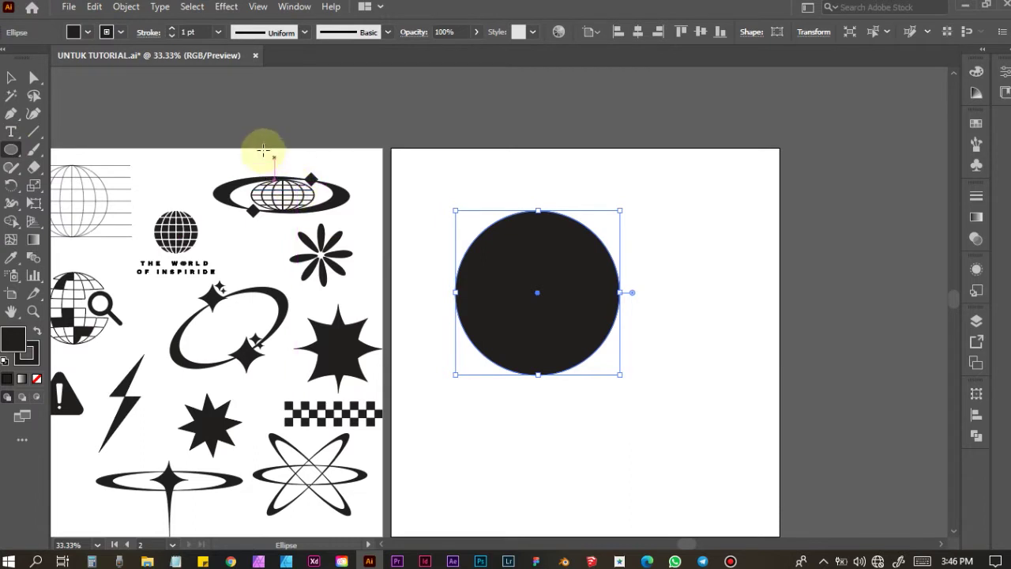
{"action": "left_click", "coordinate": [88, 32]}
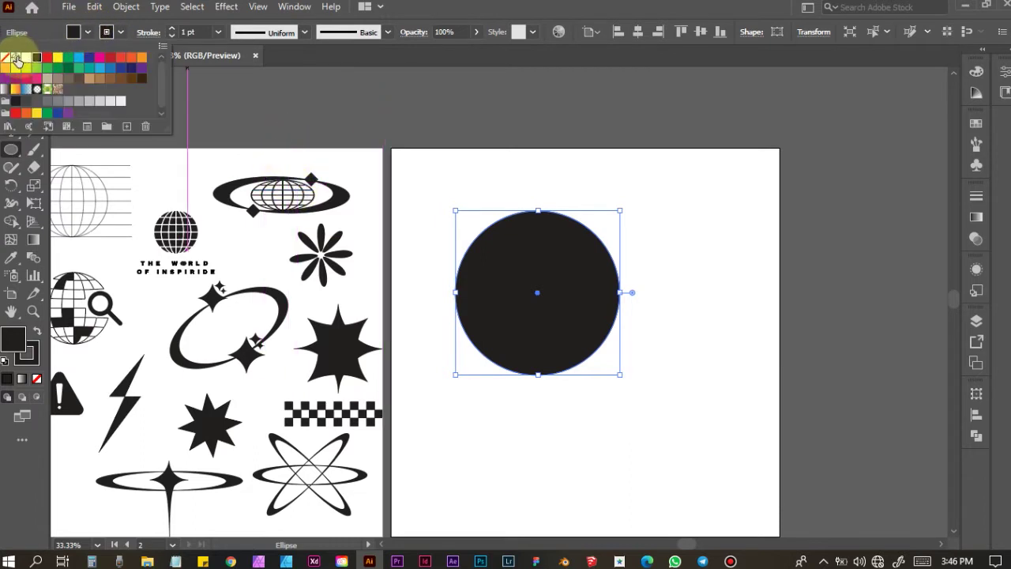
{"action": "left_click", "coordinate": [7, 59]}
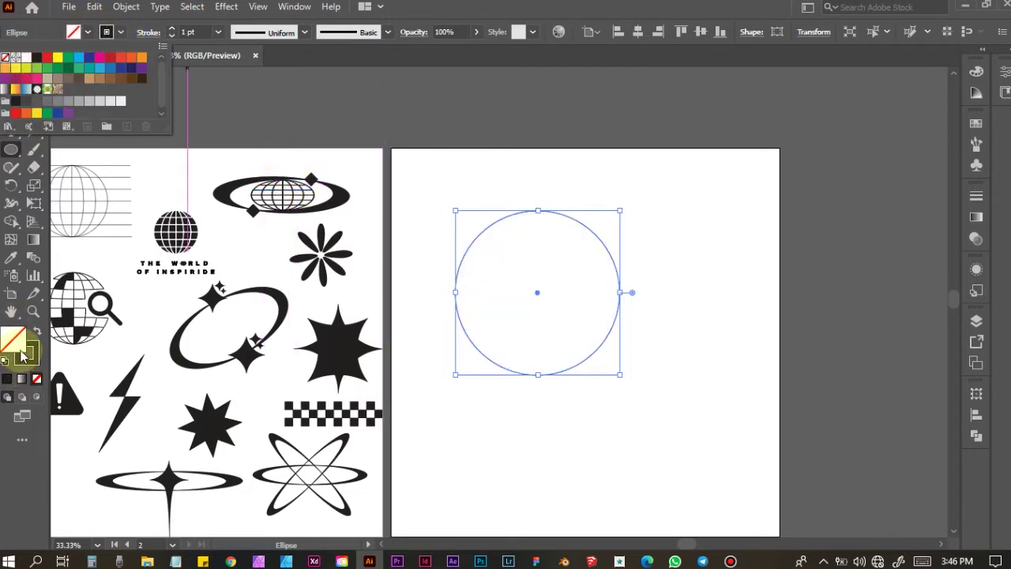
{"action": "left_click", "coordinate": [650, 111]}
{"action": "left_click", "coordinate": [505, 282]}
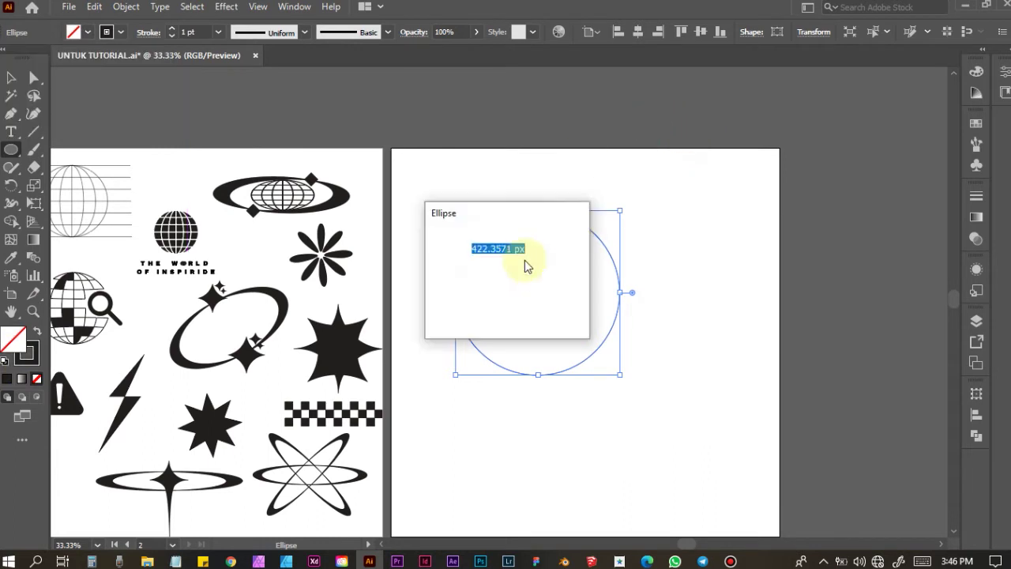
{"action": "left_click", "coordinate": [543, 306]}
{"action": "left_click", "coordinate": [11, 77]}
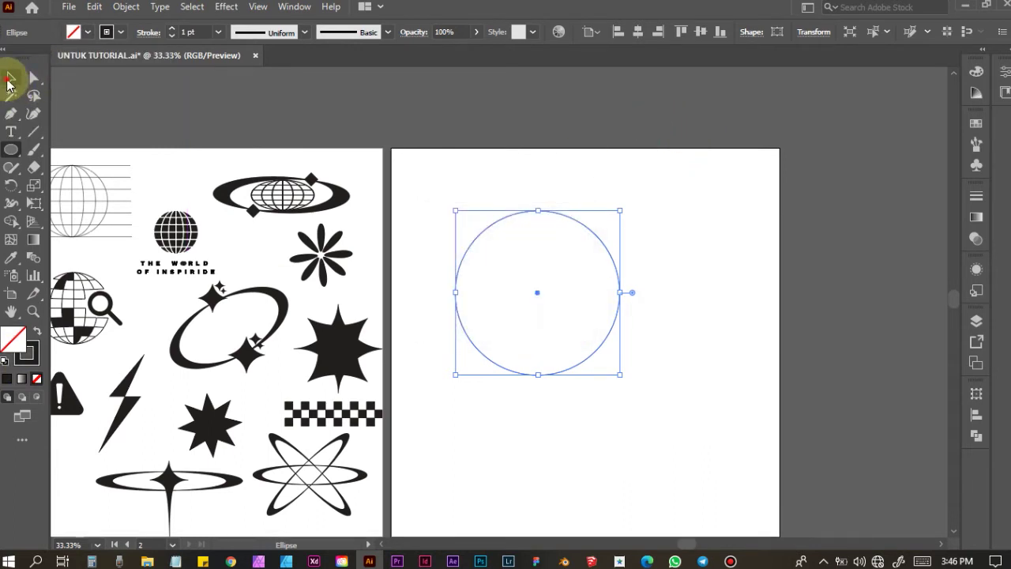
{"action": "left_click", "coordinate": [706, 108]}
{"action": "left_click_drag", "start_coordinate": [505, 195], "coordinate": [603, 340]}
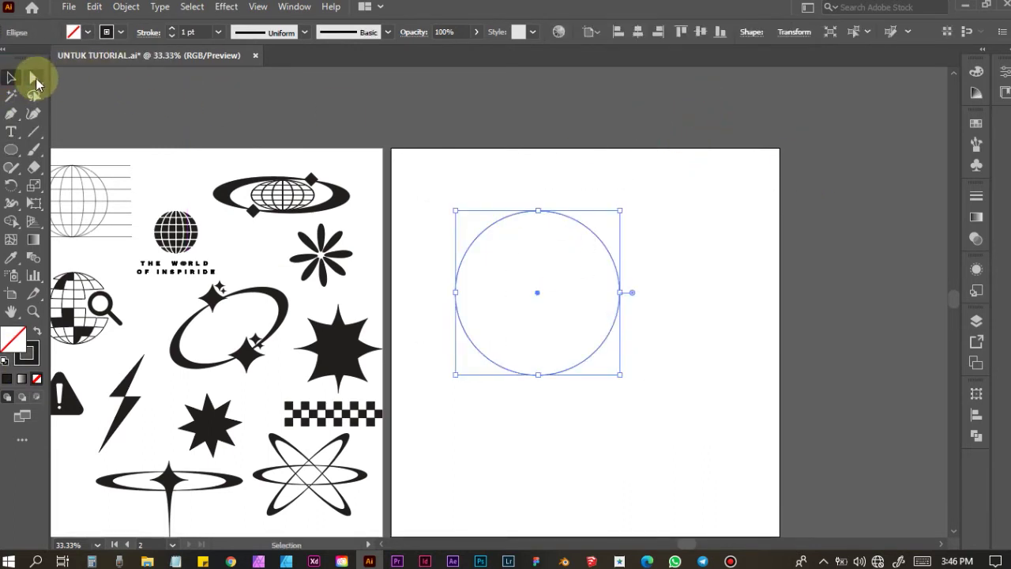
{"action": "left_click", "coordinate": [34, 78]}
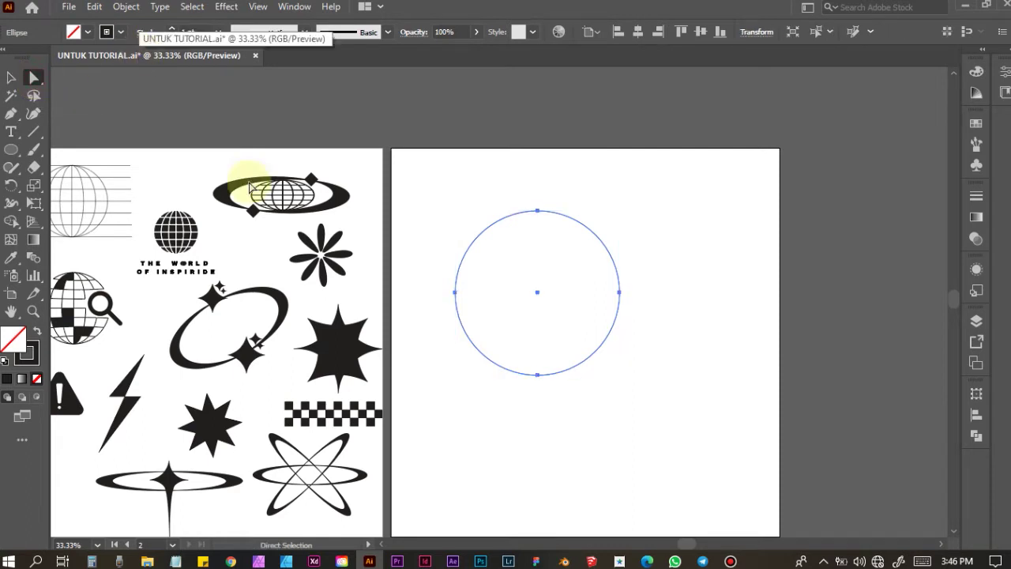
Delete the circle's right anchor point, leaving only the left half-arc
{"action": "left_click_drag", "start_coordinate": [616, 403], "coordinate": [612, 364]}
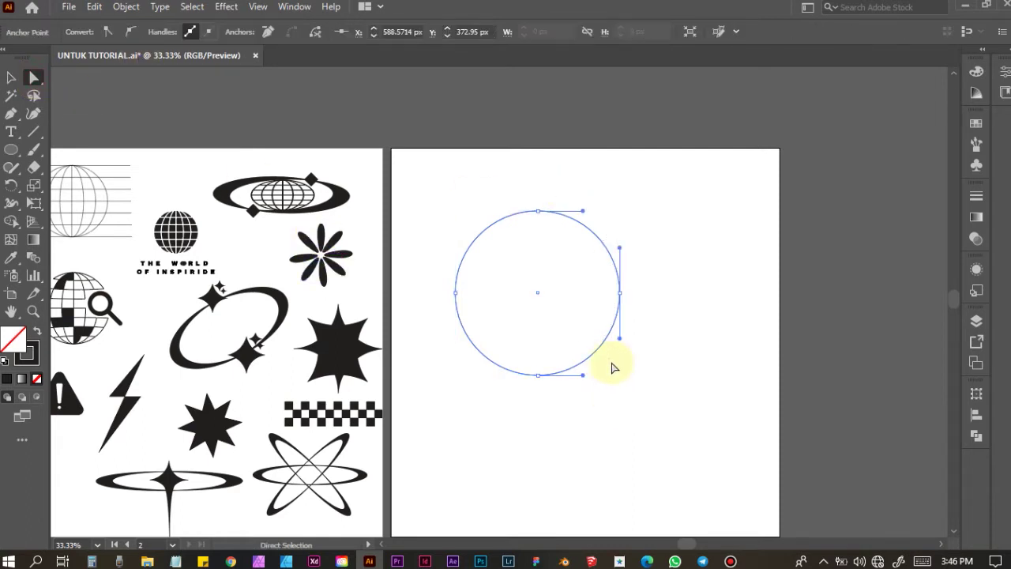
{"action": "key", "text": "Delete"}
{"action": "left_click", "coordinate": [11, 77]}
{"action": "left_click", "coordinate": [691, 340]}
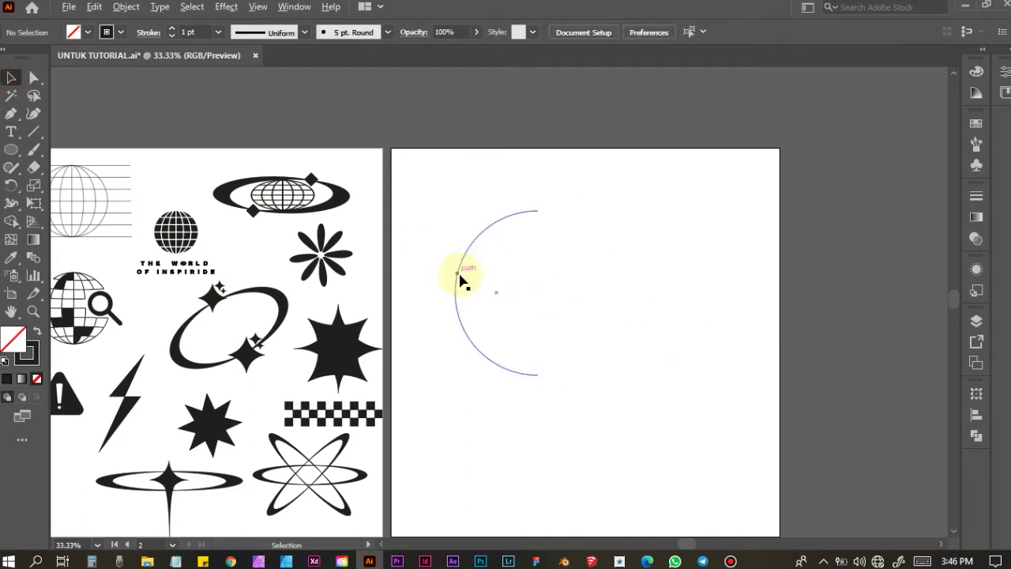
Duplicate the arc, reflect it vertically, and move it to close the circle
{"action": "left_click_drag", "start_coordinate": [463, 282], "coordinate": [556, 285]}
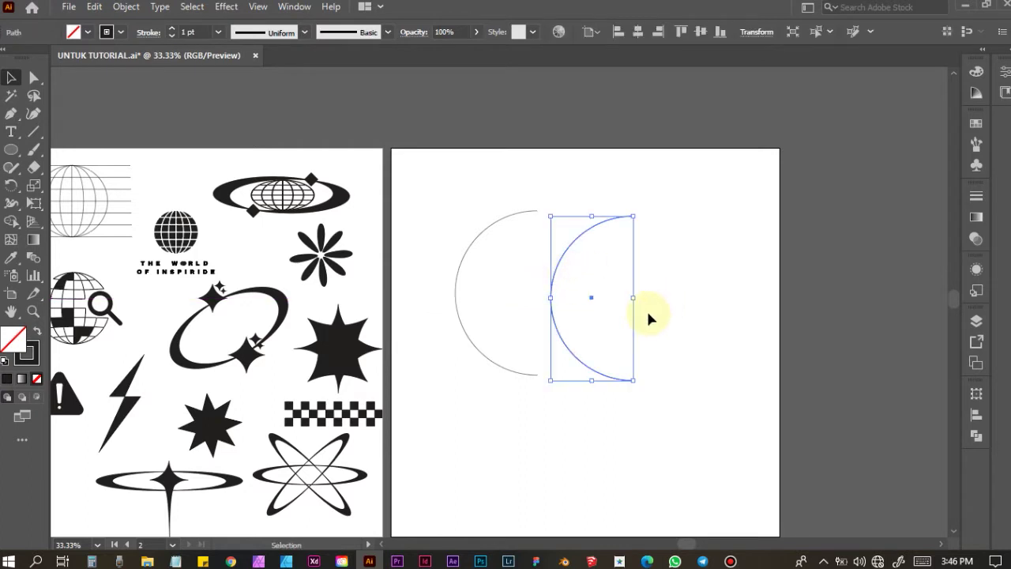
{"action": "right_click", "coordinate": [566, 249]}
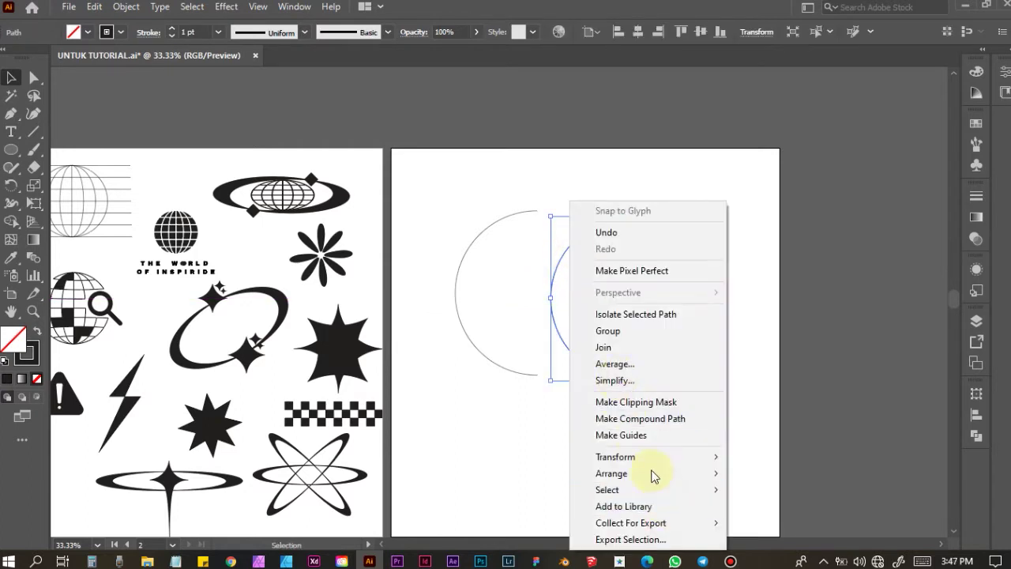
{"action": "mouse_move", "coordinate": [615, 457]}
{"action": "left_click", "coordinate": [764, 380]}
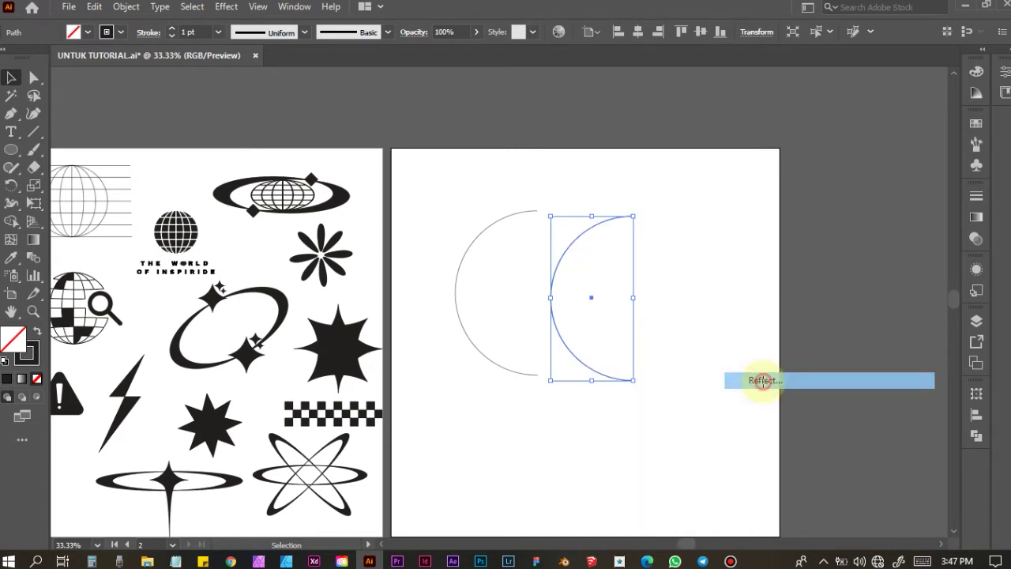
{"action": "left_click", "coordinate": [493, 377]}
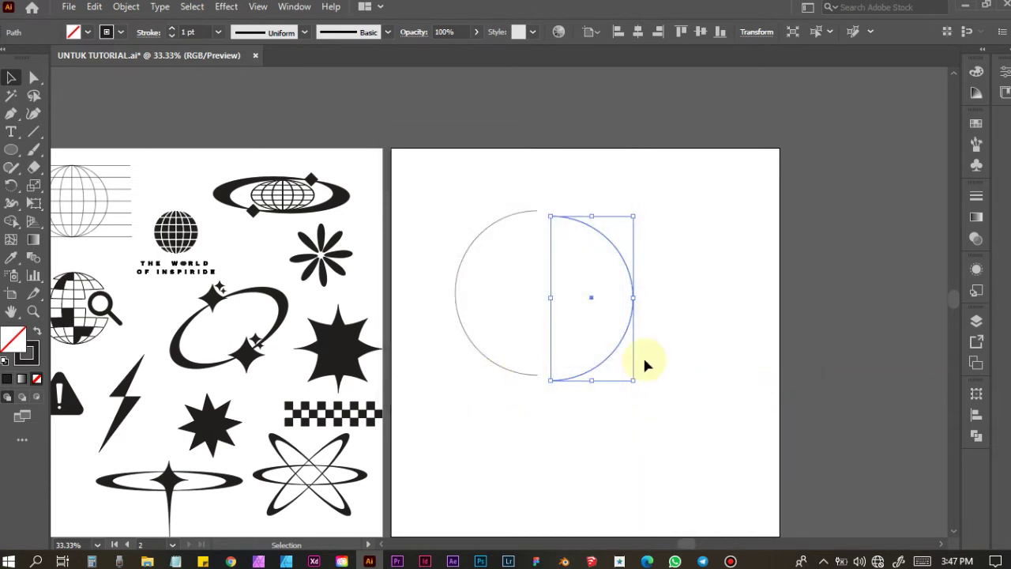
{"action": "scroll", "coordinate": [561, 384], "scroll_direction": "up", "scroll_amount": 2}
{"action": "left_click_drag", "start_coordinate": [634, 355], "coordinate": [608, 345]}
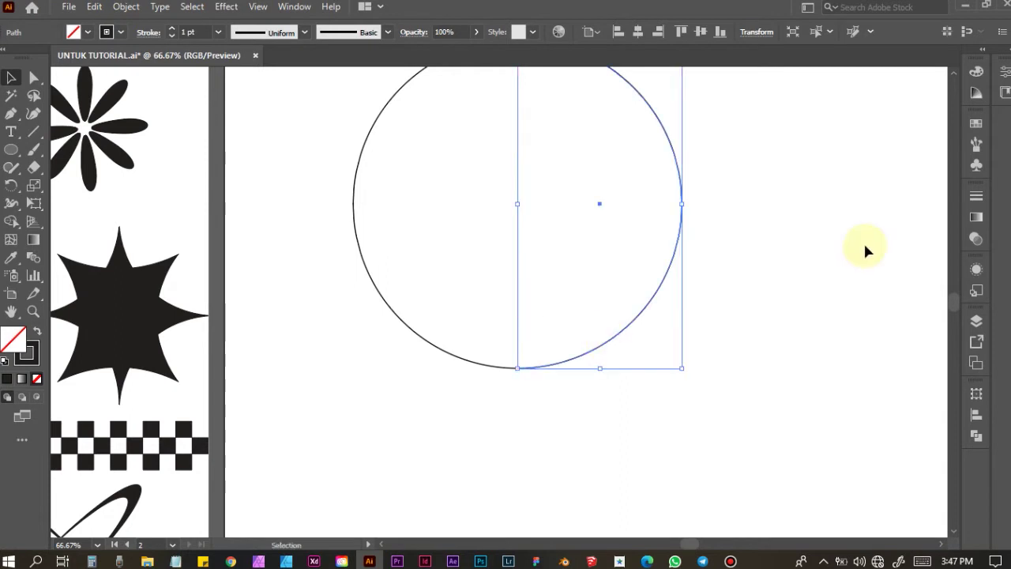
{"action": "left_click", "coordinate": [840, 245]}
{"action": "scroll", "coordinate": [817, 238], "scroll_direction": "down", "scroll_amount": 2}
Blend the two circle halves with Object > Blend > Make, then undo it
{"action": "left_click_drag", "start_coordinate": [637, 140], "coordinate": [770, 395]}
{"action": "left_click", "coordinate": [122, 7]}
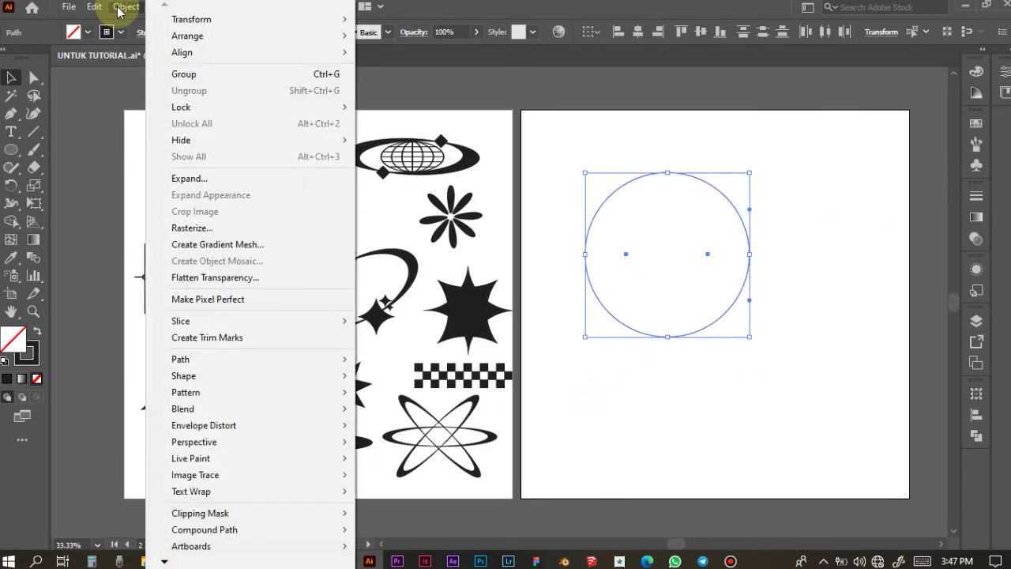
{"action": "mouse_move", "coordinate": [182, 408]}
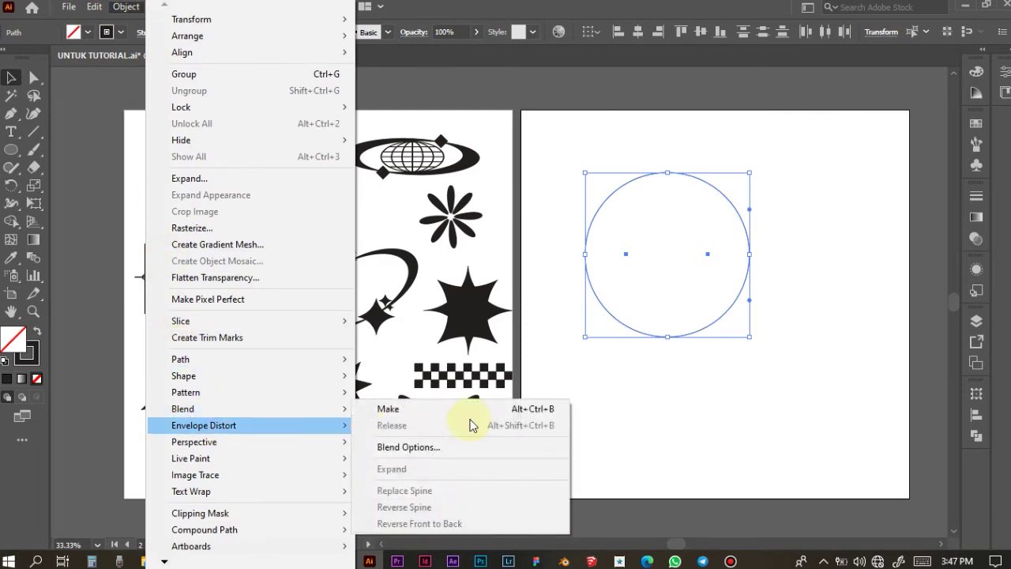
{"action": "left_click", "coordinate": [458, 416]}
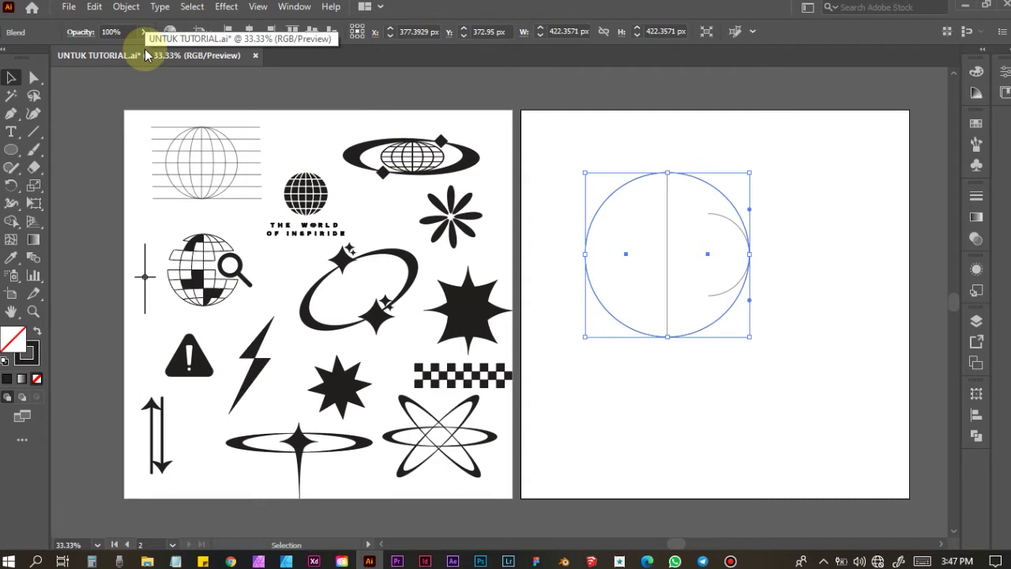
{"action": "left_click", "coordinate": [694, 153]}
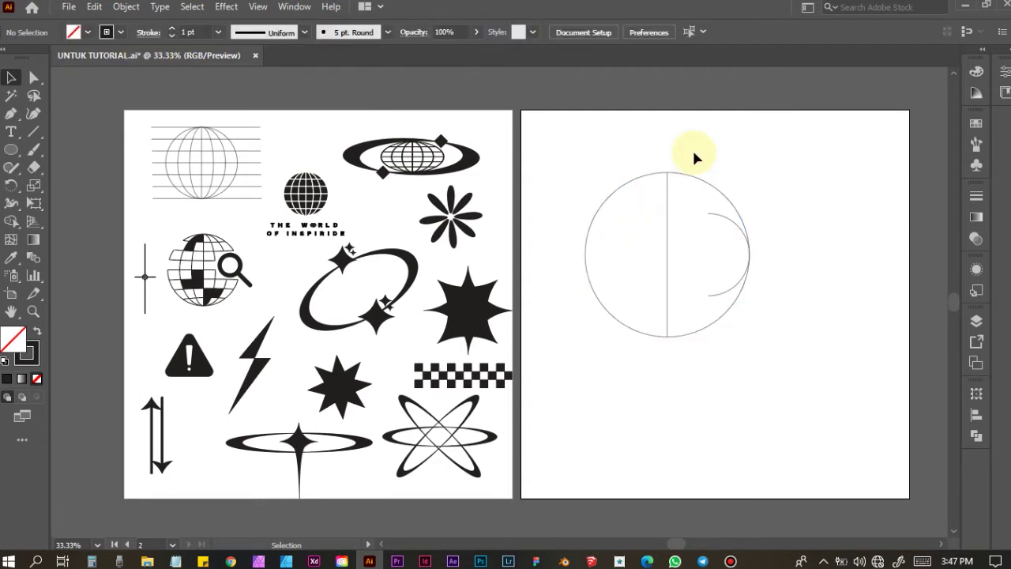
{"action": "key", "text": "ctrl+z"}
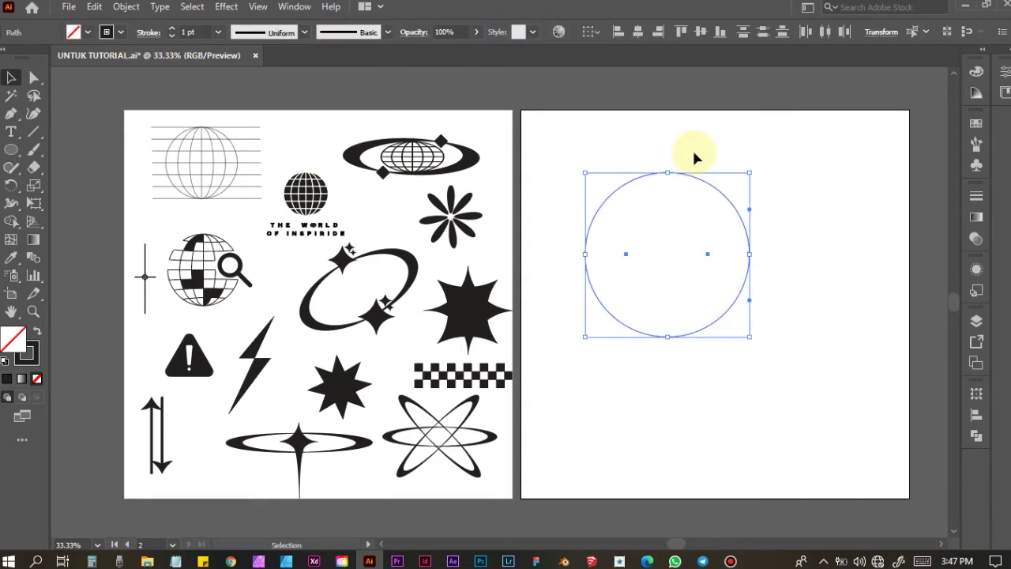
Reselect both half-circle paths and make the blend again
{"action": "left_click", "coordinate": [800, 286]}
{"action": "left_click", "coordinate": [719, 322]}
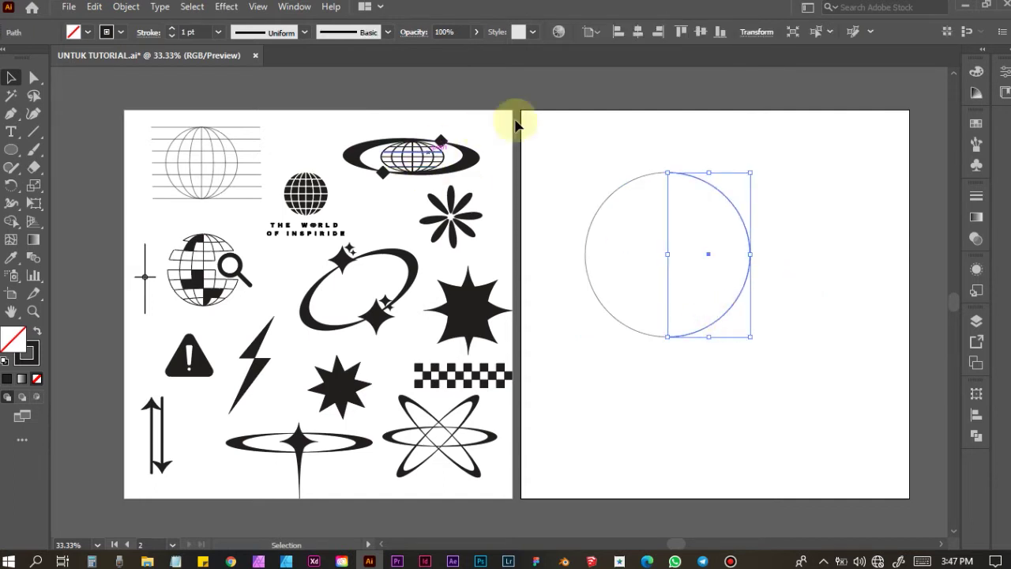
{"action": "left_click", "coordinate": [559, 134]}
{"action": "left_click", "coordinate": [723, 318]}
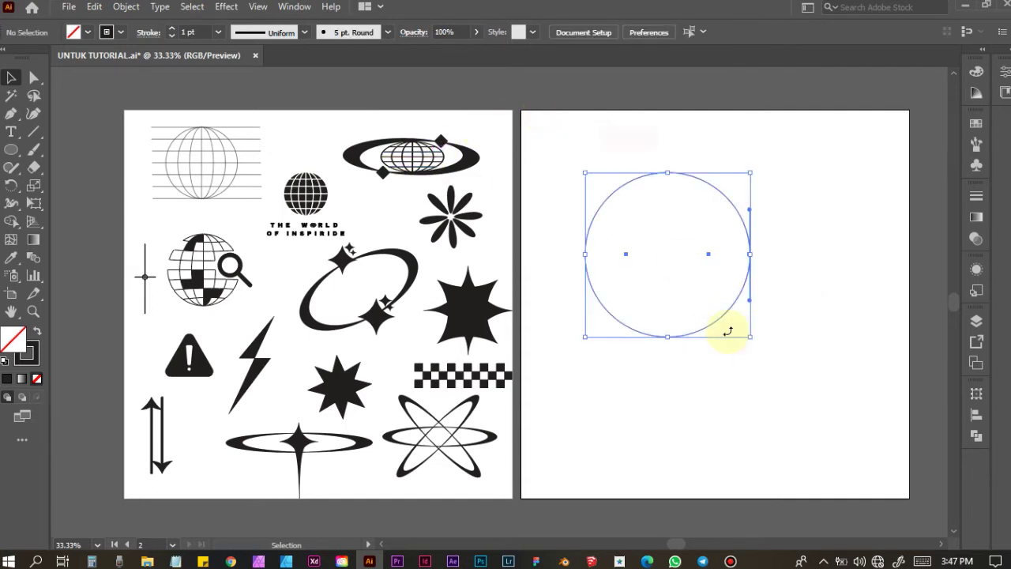
{"action": "left_click", "coordinate": [117, 8]}
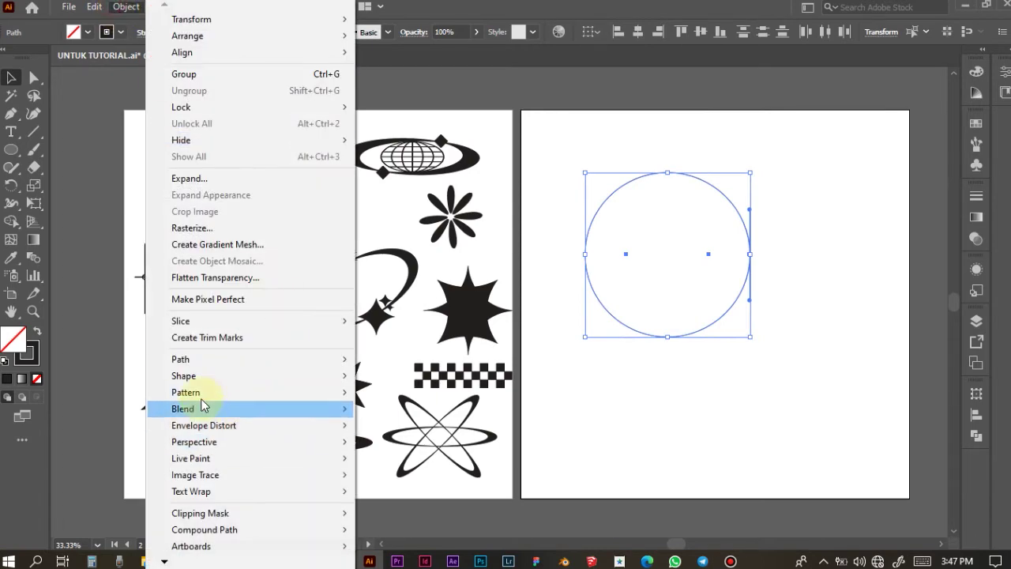
{"action": "left_click", "coordinate": [388, 408]}
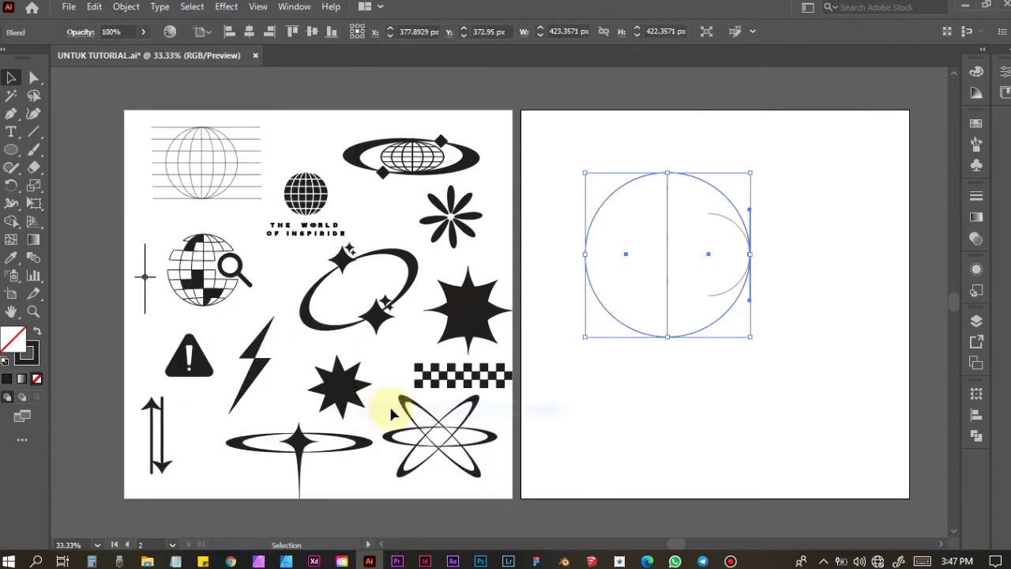
Try Blend Options with 7 Specified Steps, then cancel the dialog
{"action": "left_click", "coordinate": [123, 8]}
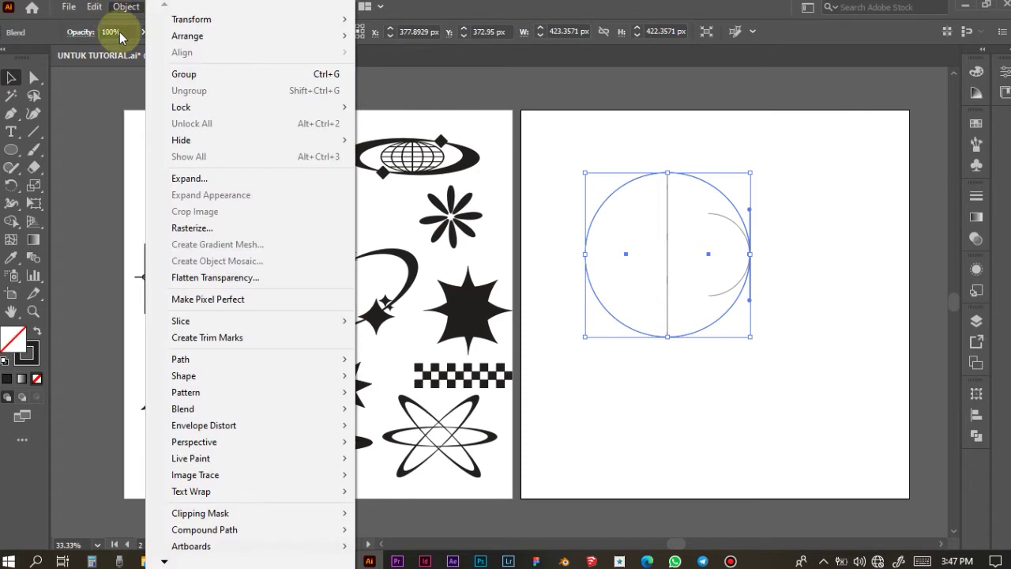
{"action": "mouse_move", "coordinate": [182, 409]}
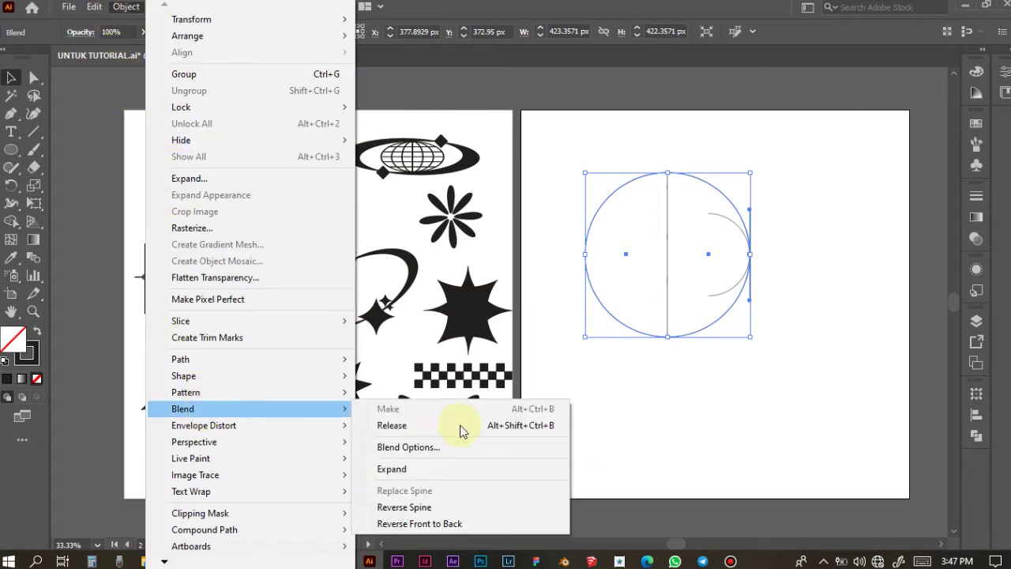
{"action": "left_click", "coordinate": [464, 447]}
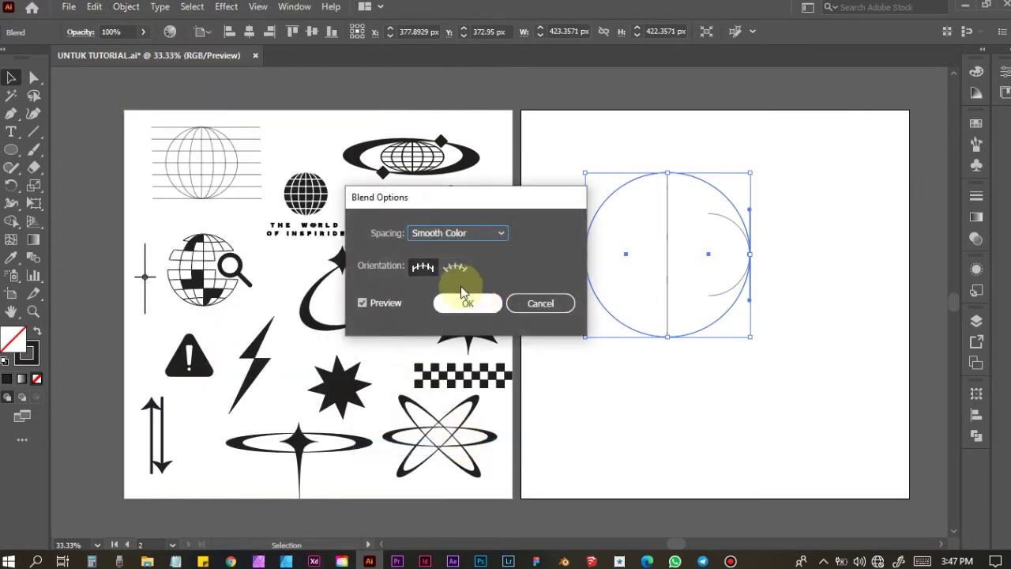
{"action": "left_click", "coordinate": [487, 235]}
{"action": "left_click", "coordinate": [488, 259]}
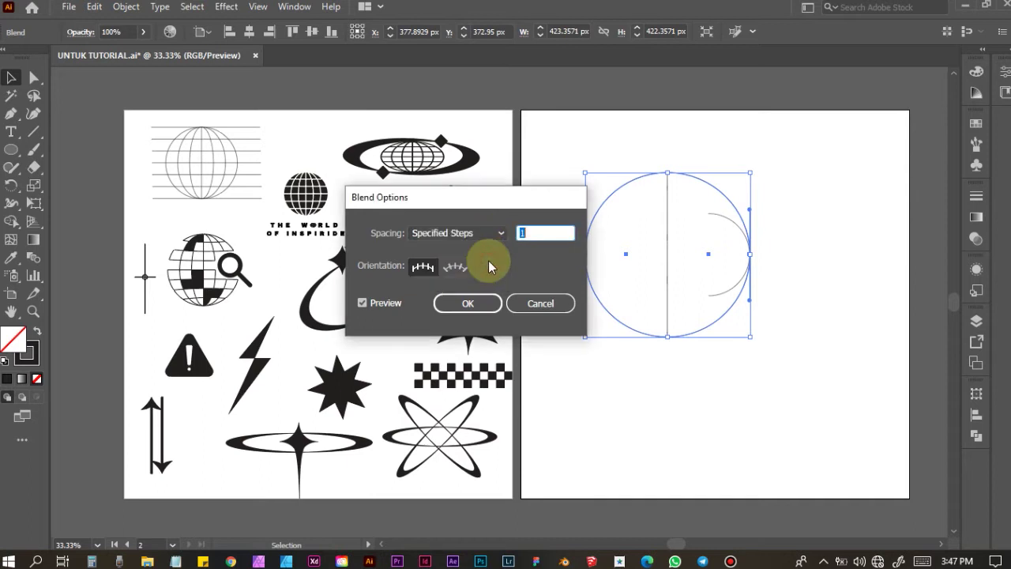
{"action": "key", "text": "Up"}
{"action": "key", "text": "Up"}
{"action": "key", "text": "Up"}
{"action": "key", "text": "Up"}
{"action": "key", "text": "Up"}
{"action": "key", "text": "Up"}
{"action": "key", "text": "Up"}
{"action": "left_click", "coordinate": [535, 229]}
{"action": "key", "text": "Up"}
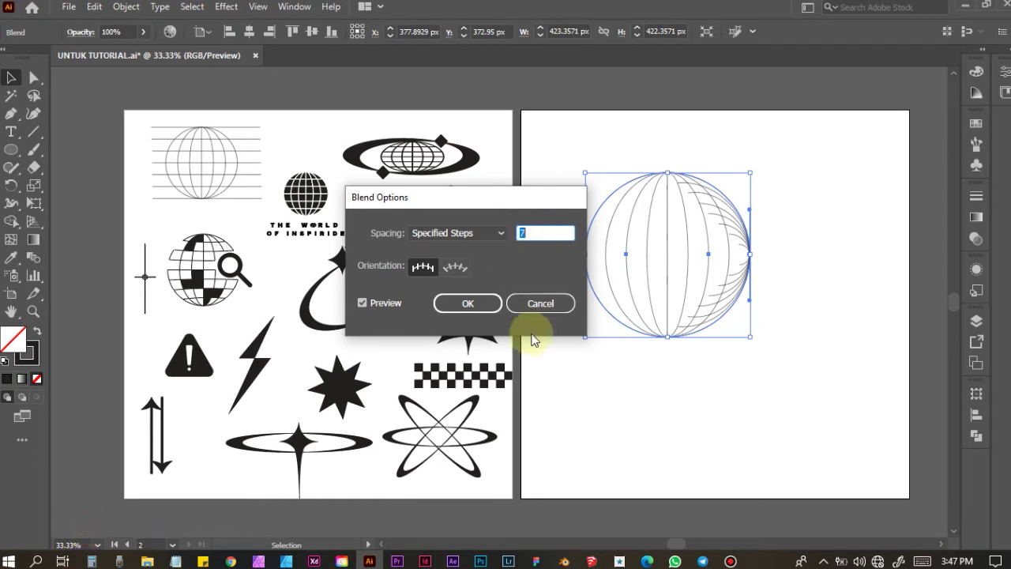
{"action": "left_click", "coordinate": [542, 304]}
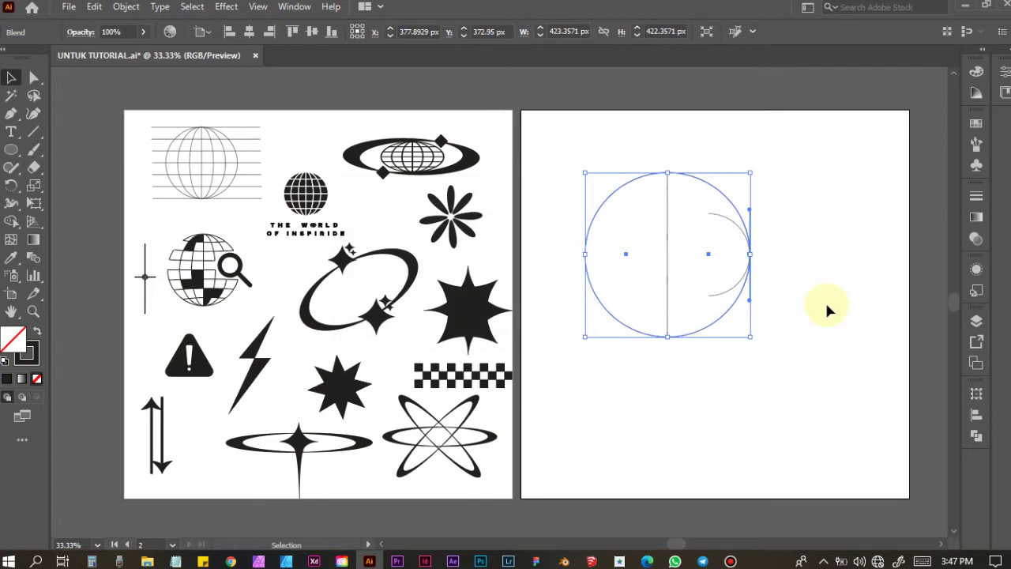
{"action": "left_click", "coordinate": [823, 300]}
Undo the blend so only the plain two-half circle outline remains
{"action": "key", "text": "ctrl+z"}
{"action": "key", "text": "ctrl+z"}
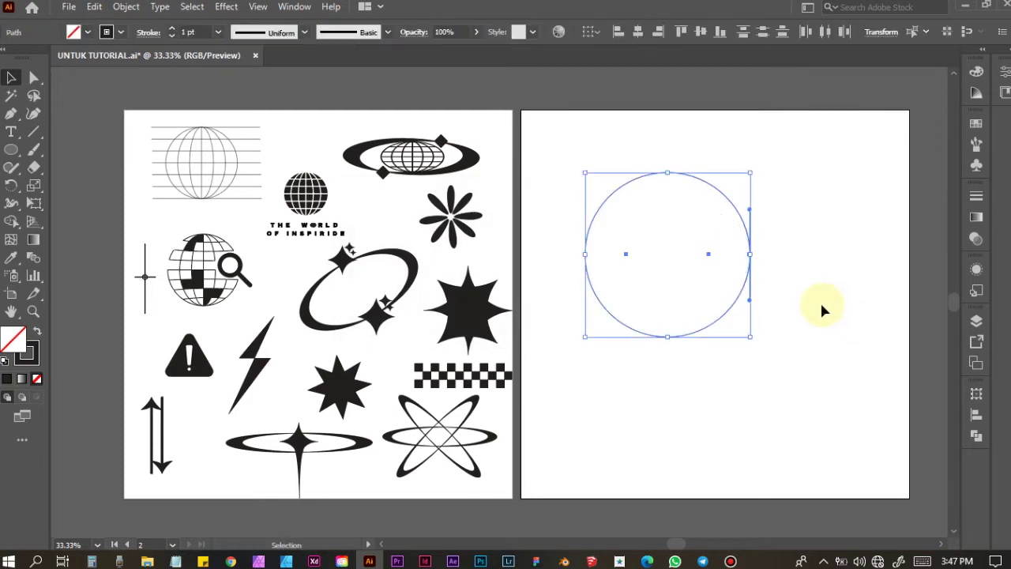
{"action": "key", "text": "ctrl+z"}
{"action": "key", "text": "ctrl+z"}
{"action": "left_click", "coordinate": [820, 300]}
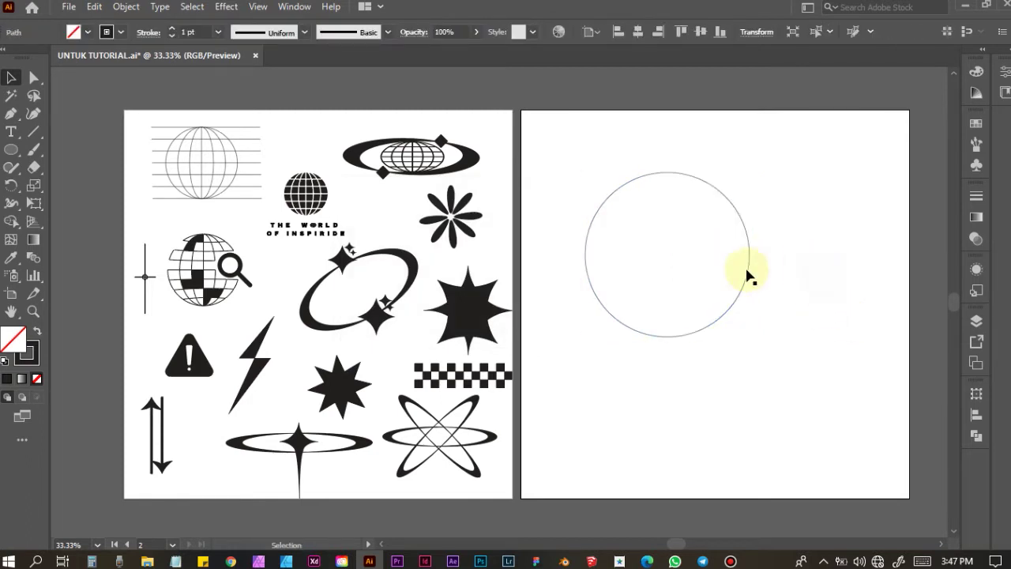
{"action": "key", "text": "ctrl+z"}
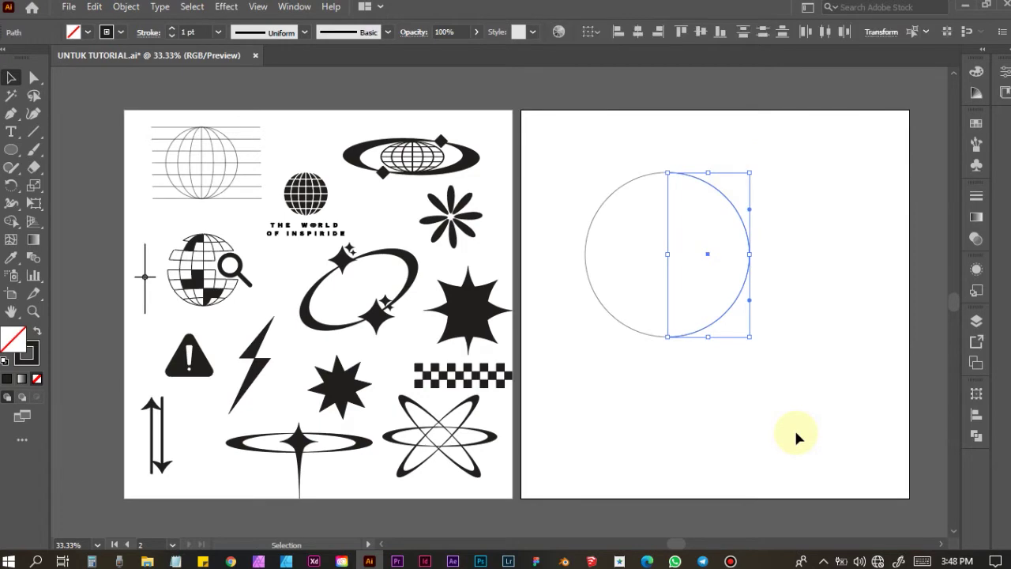
{"action": "left_click", "coordinate": [805, 331]}
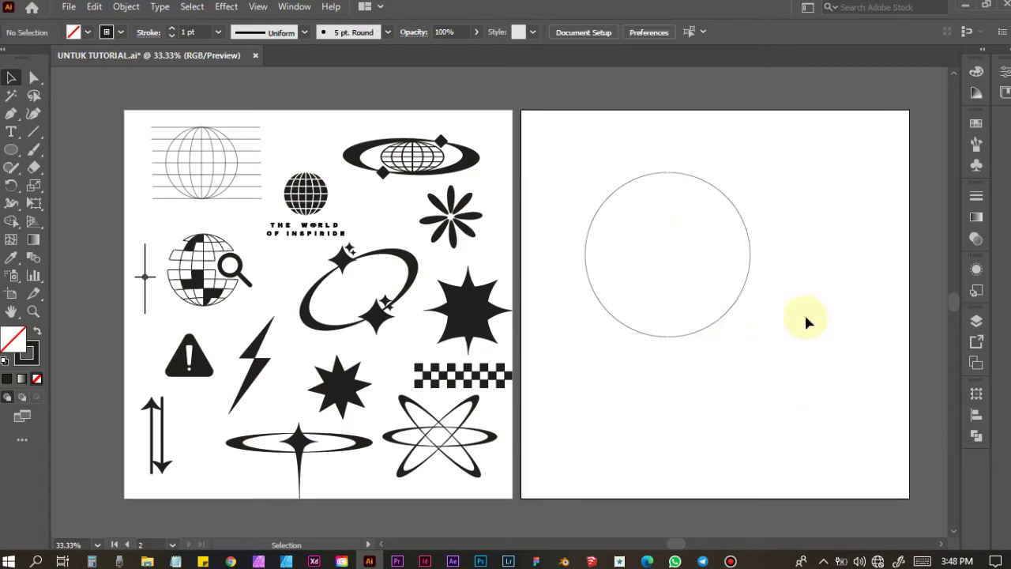
{"action": "scroll", "coordinate": [677, 177], "scroll_direction": "up", "scroll_amount": 3}
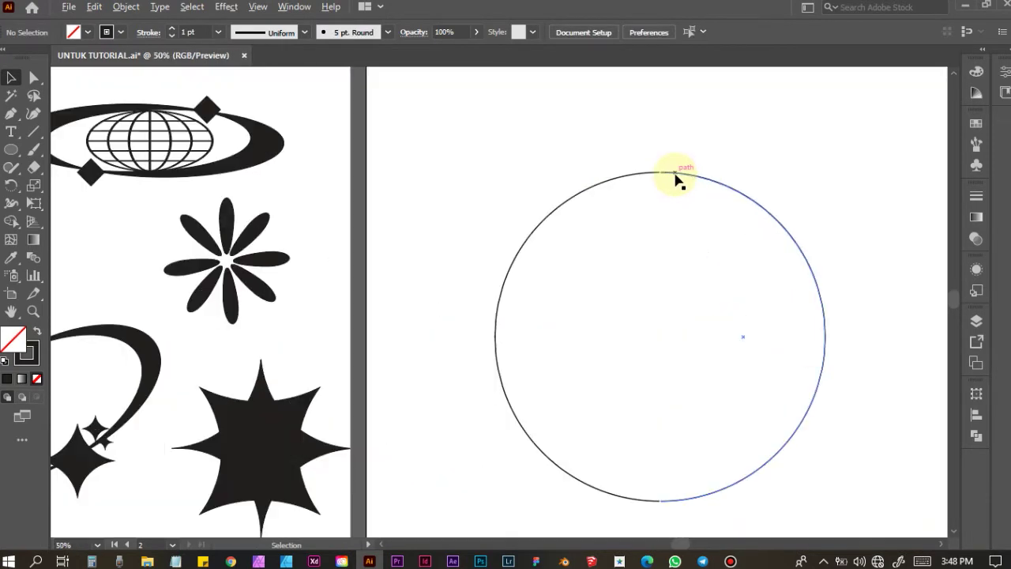
Blend both circle halves and inspect the result
{"action": "scroll", "coordinate": [678, 177], "scroll_direction": "up", "scroll_amount": 5}
{"action": "scroll", "coordinate": [592, 180], "scroll_direction": "down", "scroll_amount": 8}
{"action": "scroll", "coordinate": [582, 169], "scroll_direction": "down", "scroll_amount": 2}
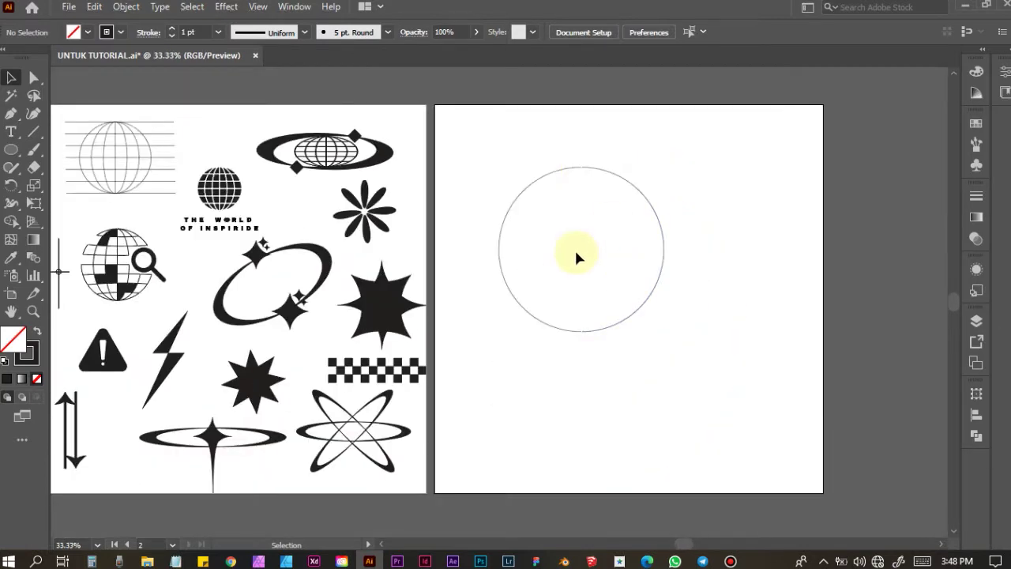
{"action": "left_click_drag", "start_coordinate": [512, 144], "coordinate": [763, 446]}
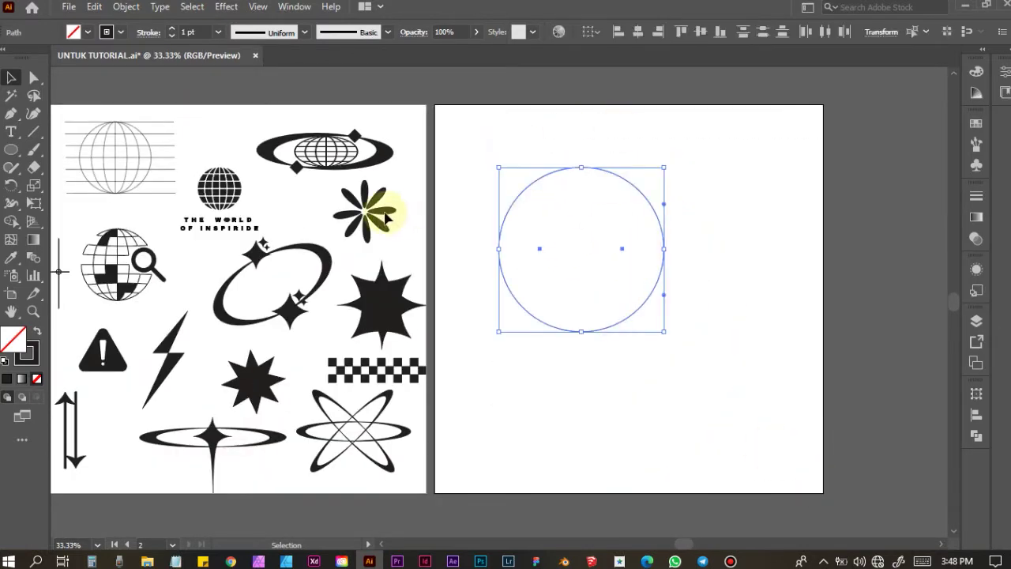
{"action": "left_click", "coordinate": [127, 6]}
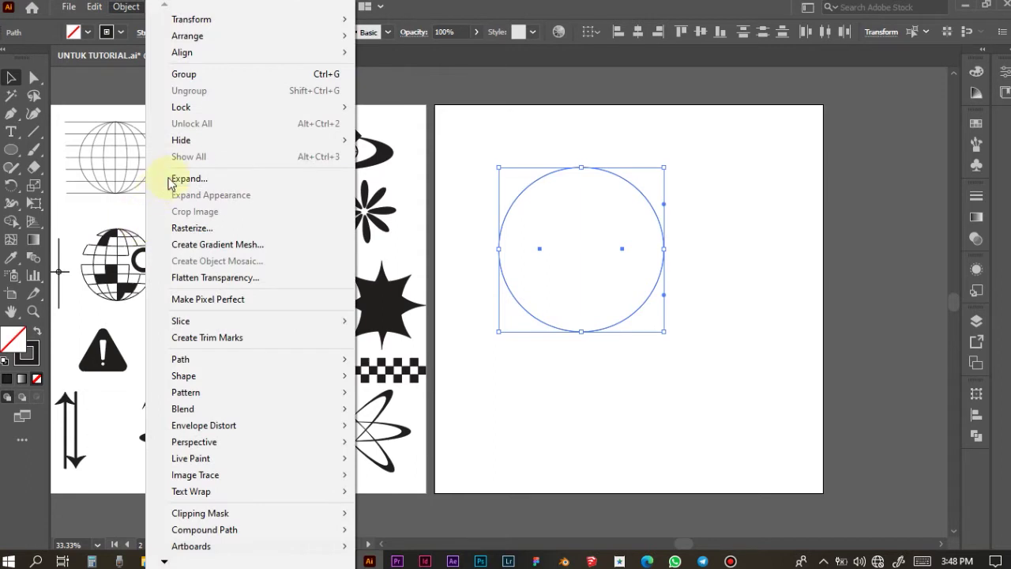
{"action": "mouse_move", "coordinate": [237, 408]}
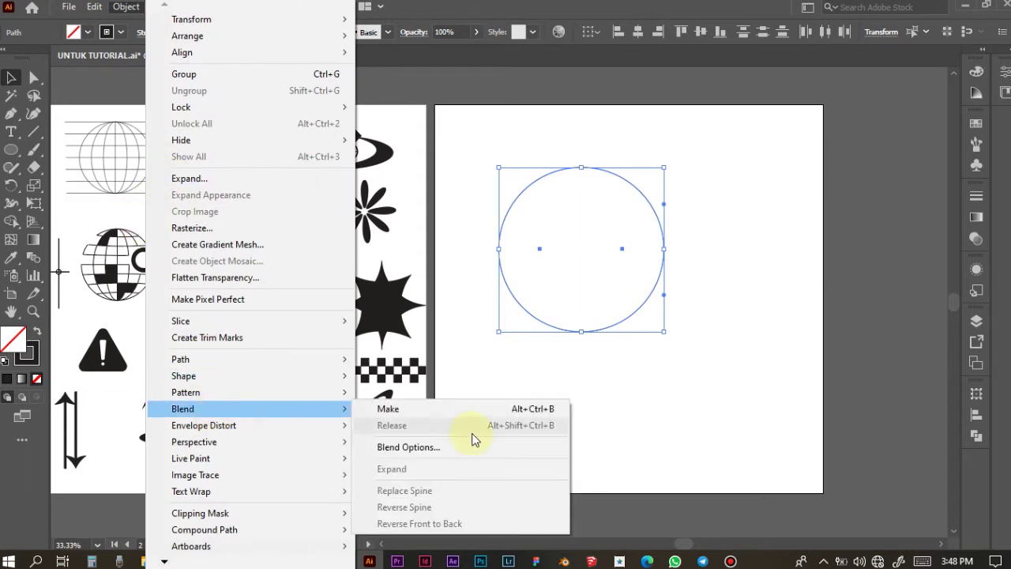
{"action": "left_click", "coordinate": [458, 411]}
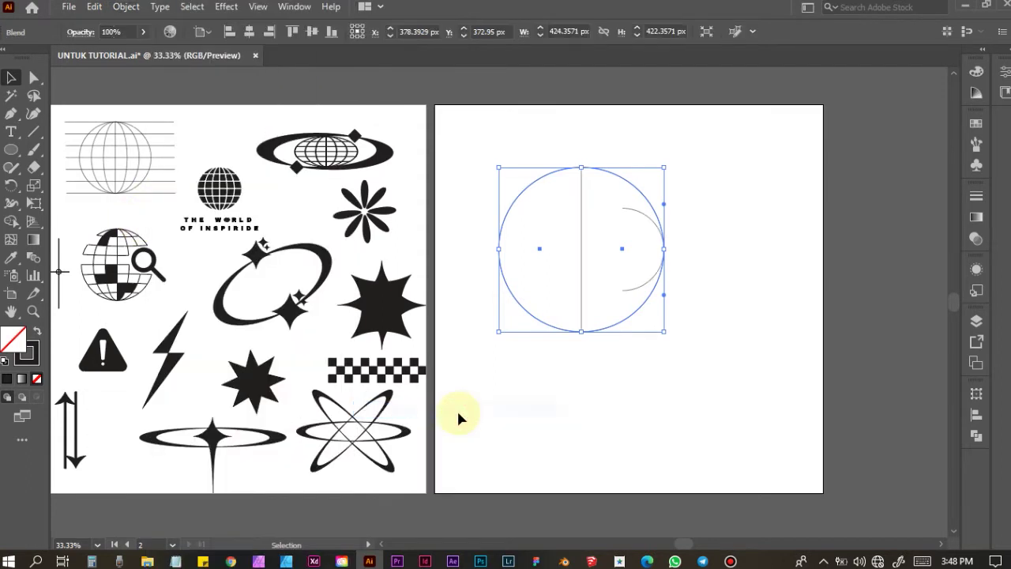
{"action": "left_click", "coordinate": [719, 281]}
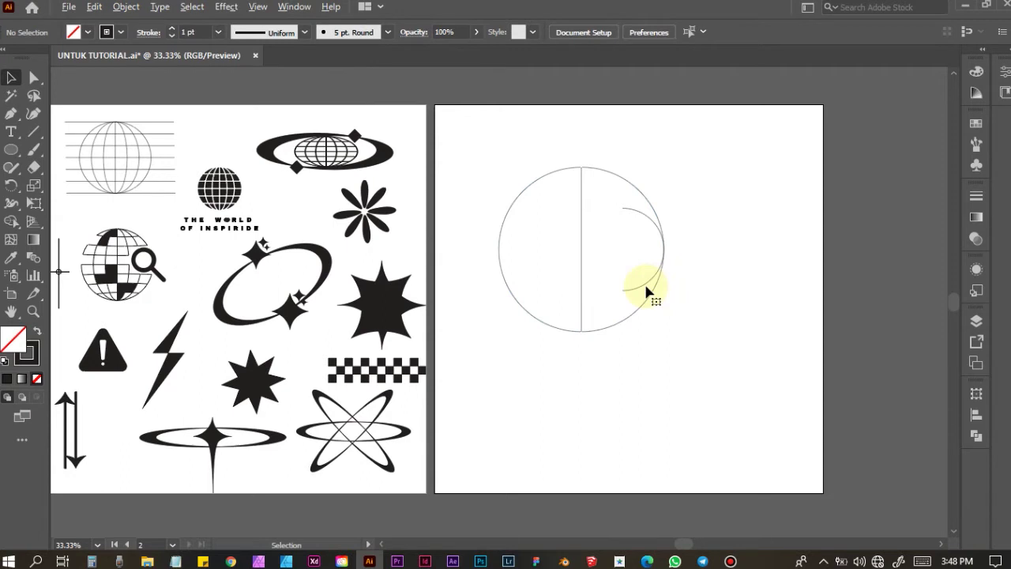
Undo the blend and nudge the right half-circle slightly left
{"action": "left_click", "coordinate": [646, 292]}
{"action": "scroll", "coordinate": [646, 292], "scroll_direction": "up", "scroll_amount": 1}
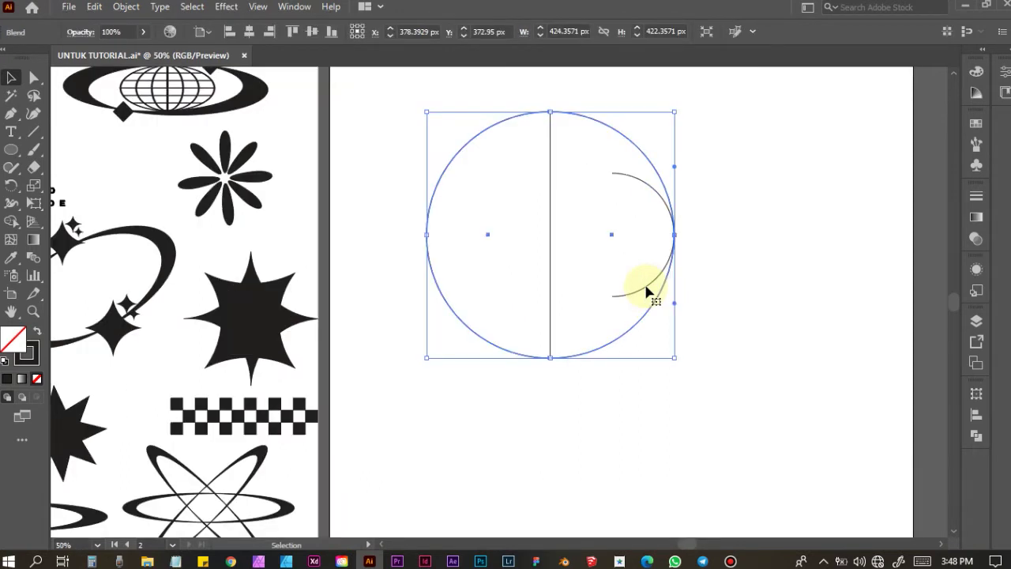
{"action": "left_click", "coordinate": [740, 253]}
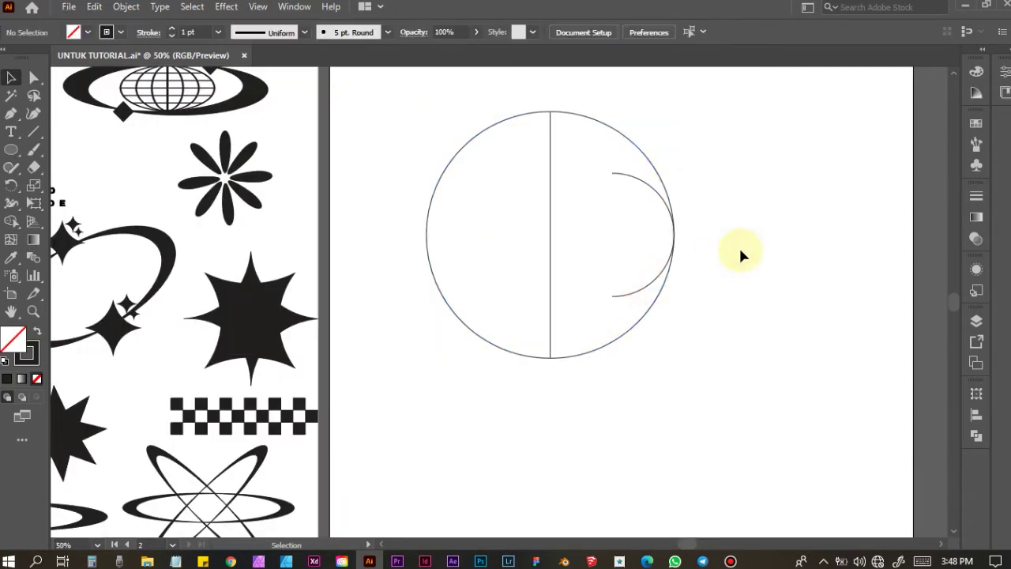
{"action": "key", "text": "ctrl+z"}
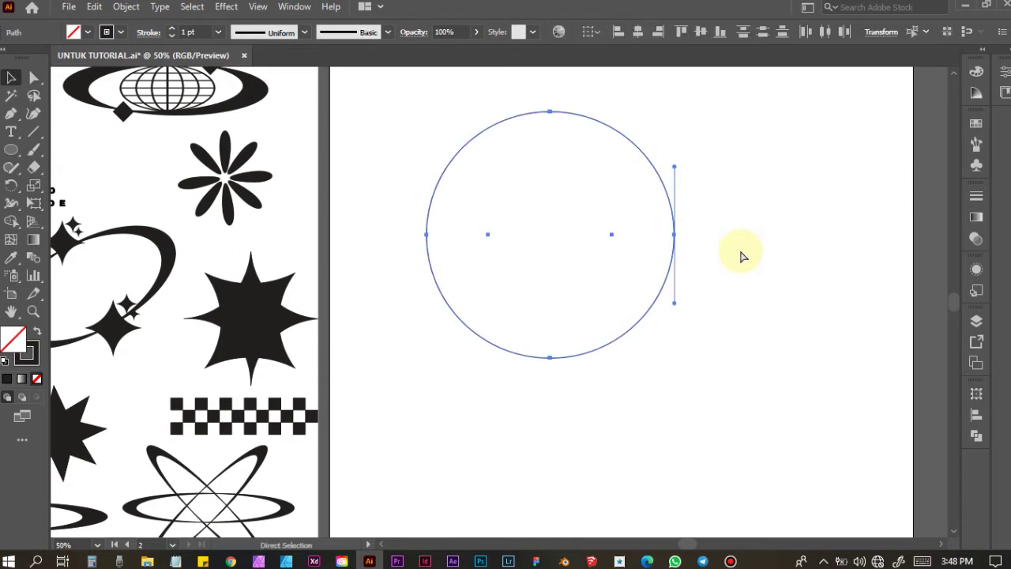
{"action": "left_click", "coordinate": [756, 220]}
{"action": "left_click_drag", "start_coordinate": [637, 112], "coordinate": [703, 376]}
{"action": "key", "text": "Left"}
{"action": "key", "text": "Left"}
{"action": "key", "text": "Left"}
{"action": "left_click", "coordinate": [770, 292]}
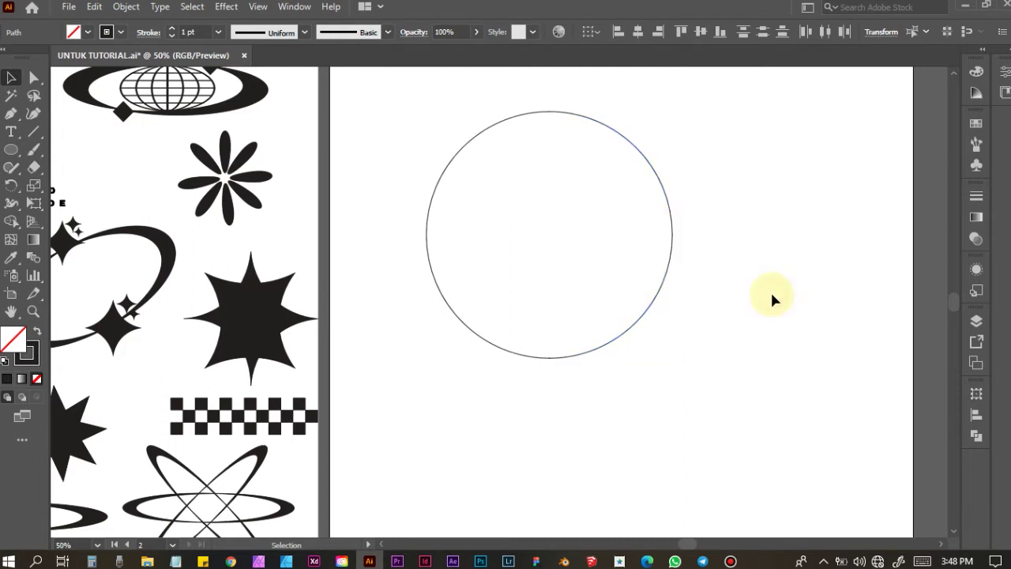
Blend the two halves, producing a single vertical line through the centre
{"action": "left_click_drag", "start_coordinate": [465, 85], "coordinate": [571, 226]}
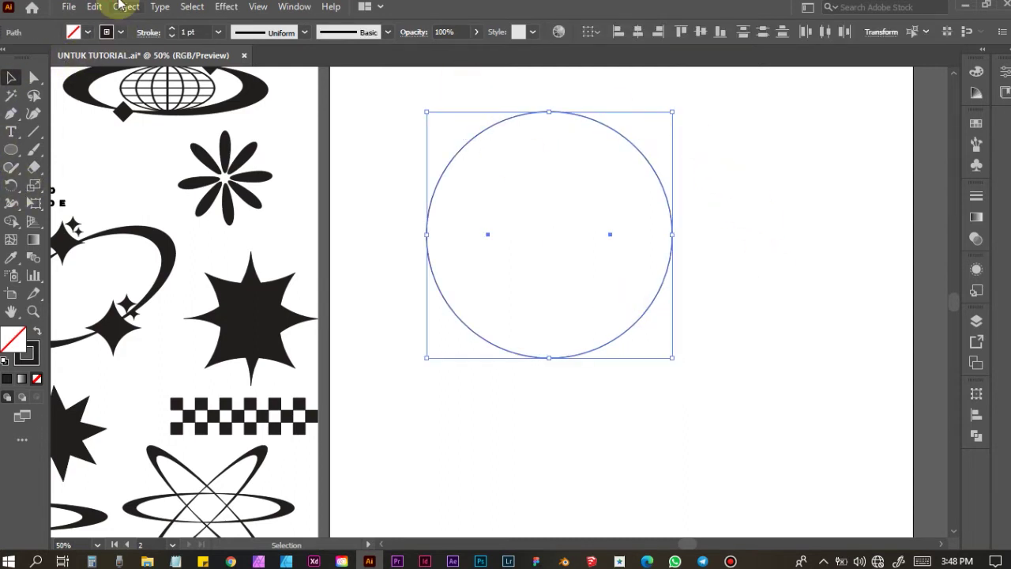
{"action": "left_click", "coordinate": [126, 6]}
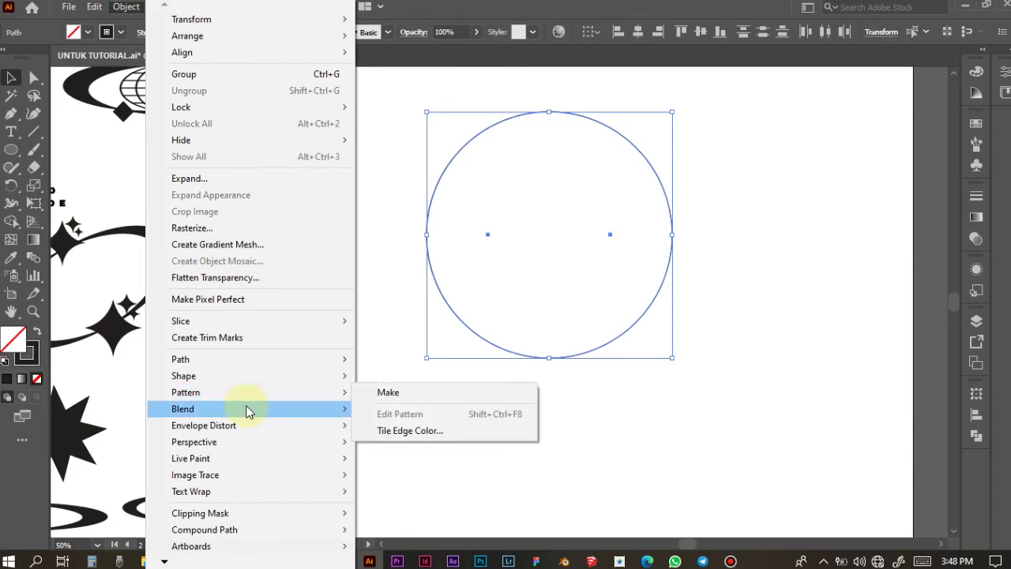
{"action": "mouse_move", "coordinate": [183, 408]}
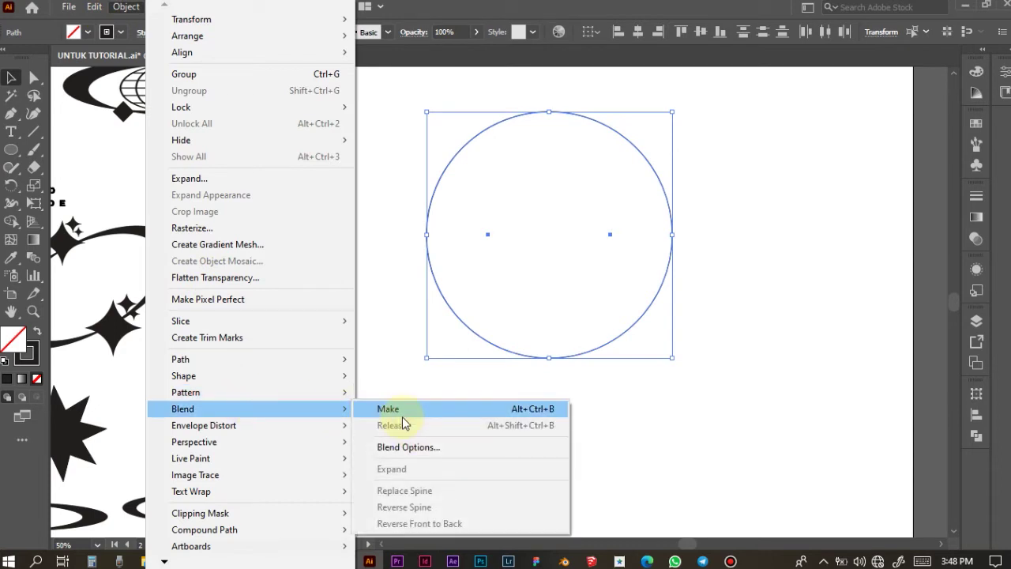
{"action": "left_click", "coordinate": [402, 409]}
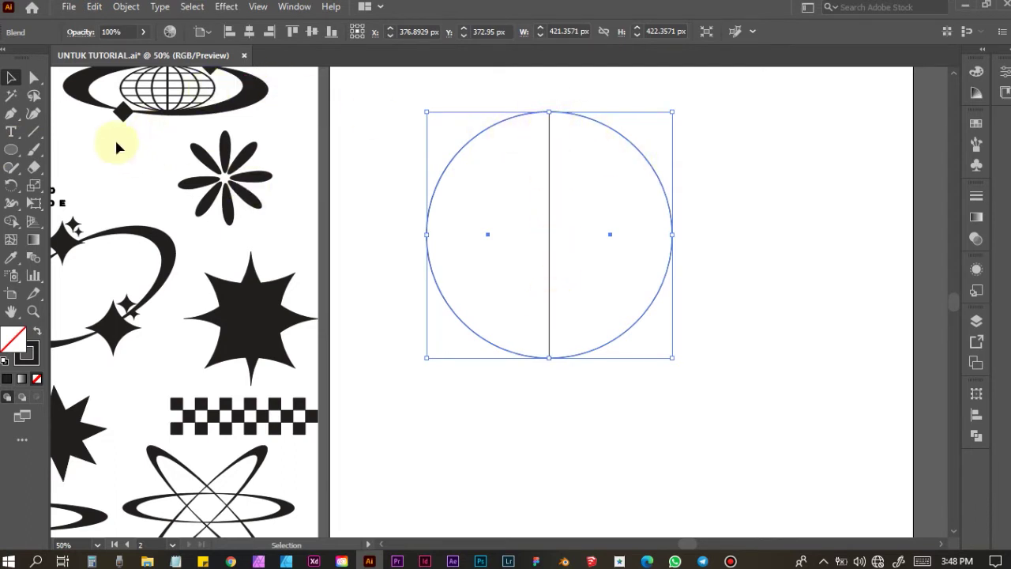
{"action": "left_click", "coordinate": [127, 6]}
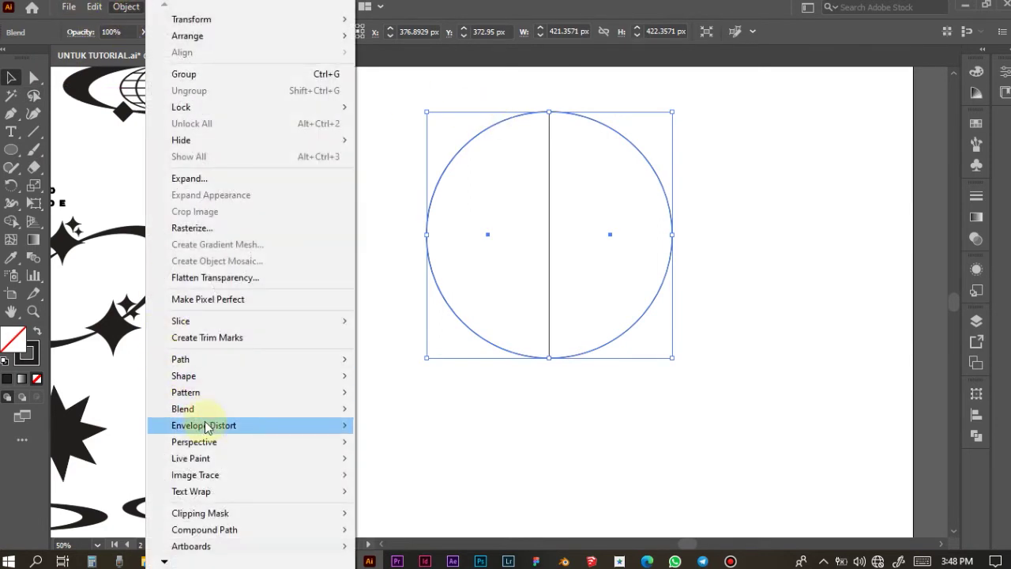
{"action": "mouse_move", "coordinate": [183, 408]}
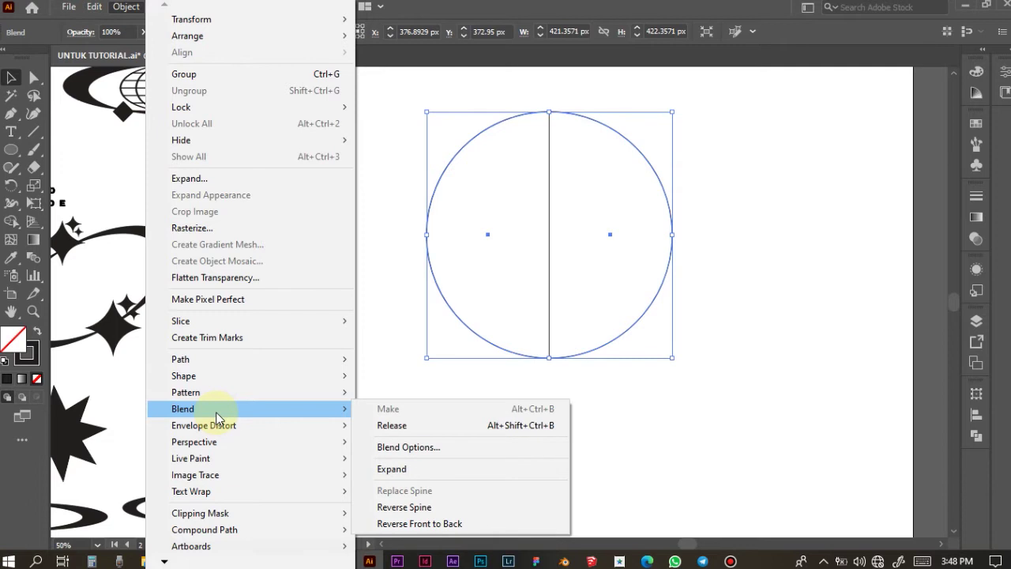
Set Blend Options spacing to 5 Specified Steps, filling the circle with meridian curves
{"action": "left_click", "coordinate": [427, 447]}
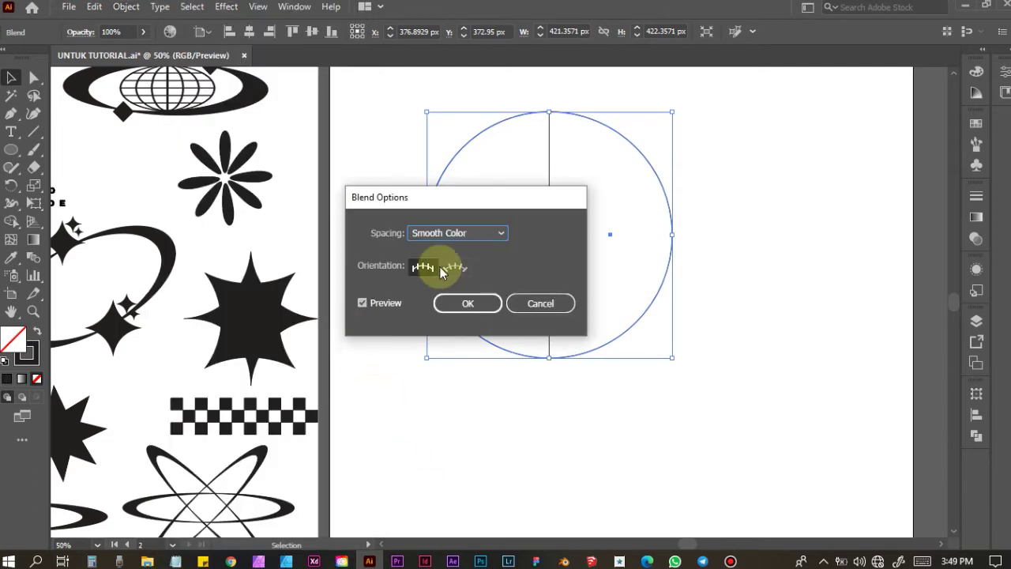
{"action": "left_click", "coordinate": [497, 235]}
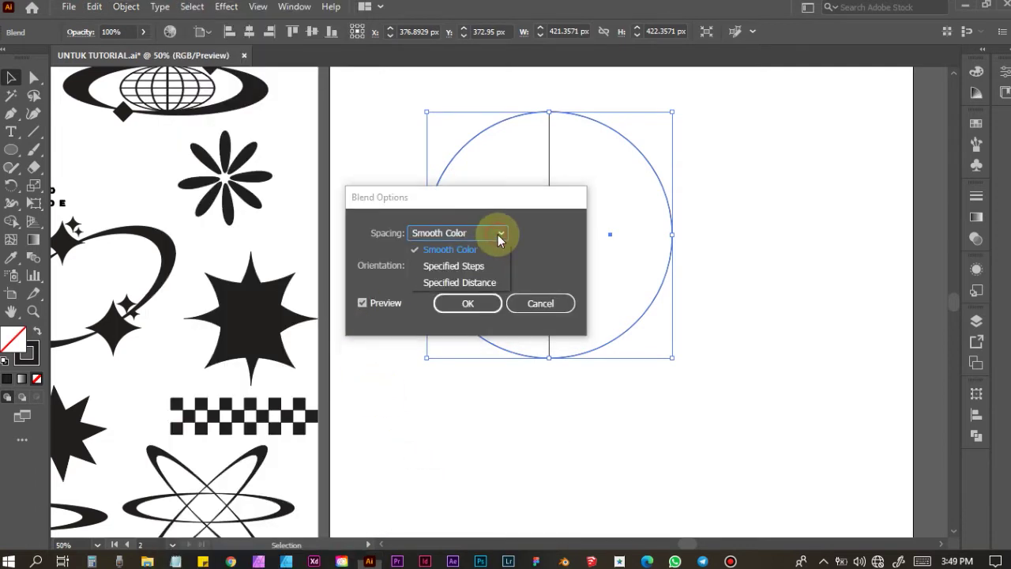
{"action": "left_click", "coordinate": [473, 267]}
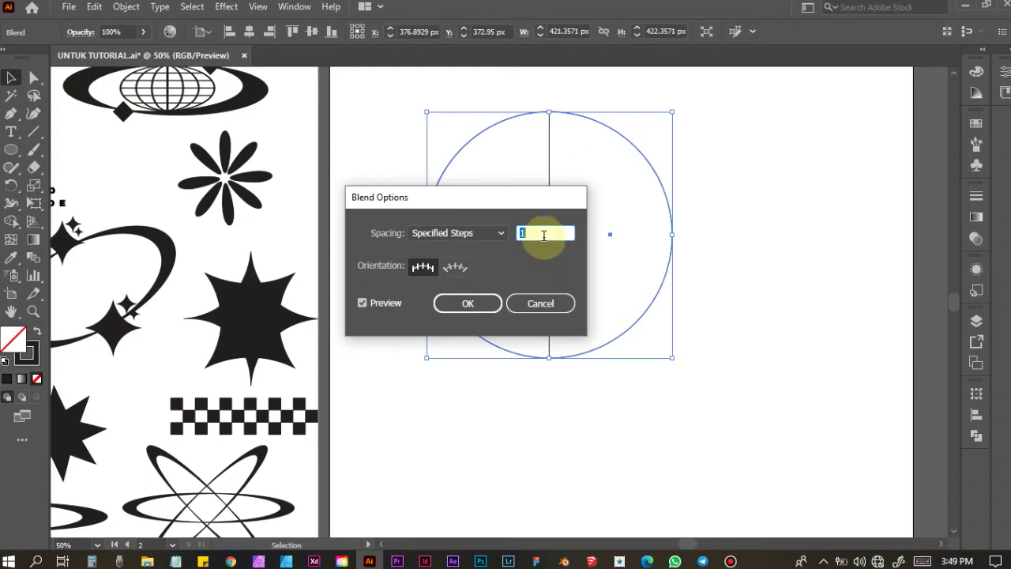
{"action": "key", "text": "Up"}
{"action": "key", "text": "Up"}
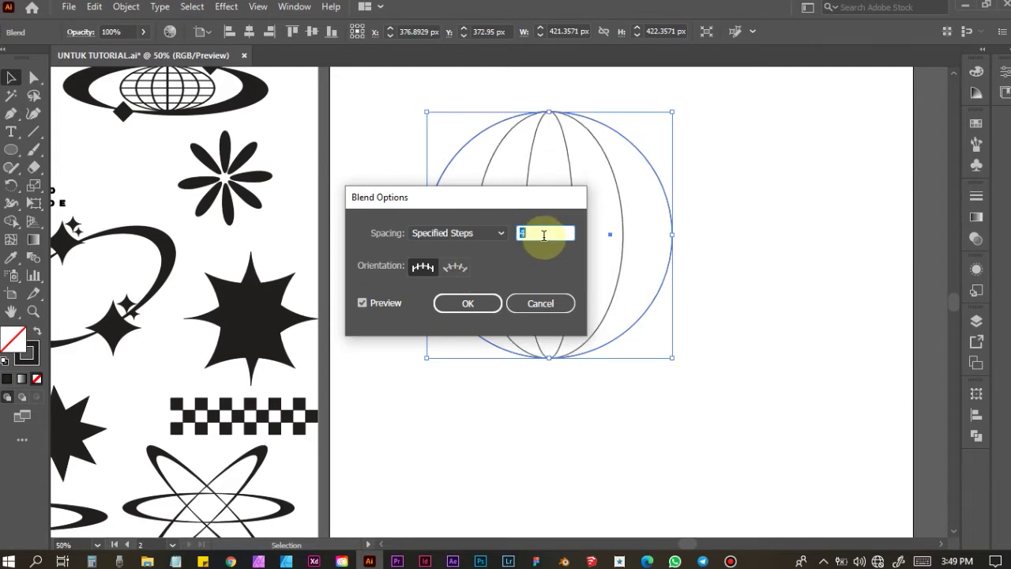
{"action": "key", "text": "Up"}
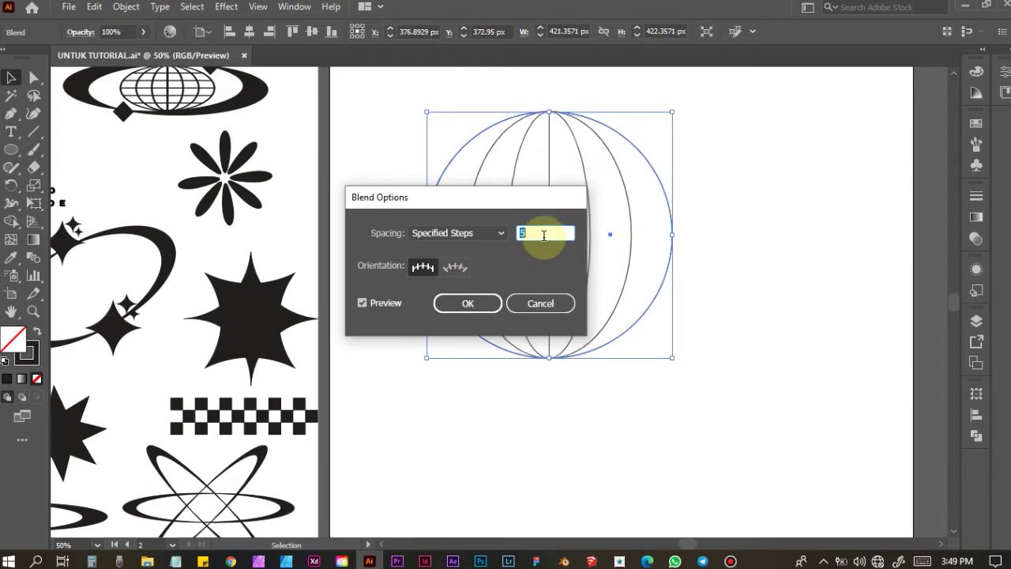
{"action": "left_click", "coordinate": [467, 305]}
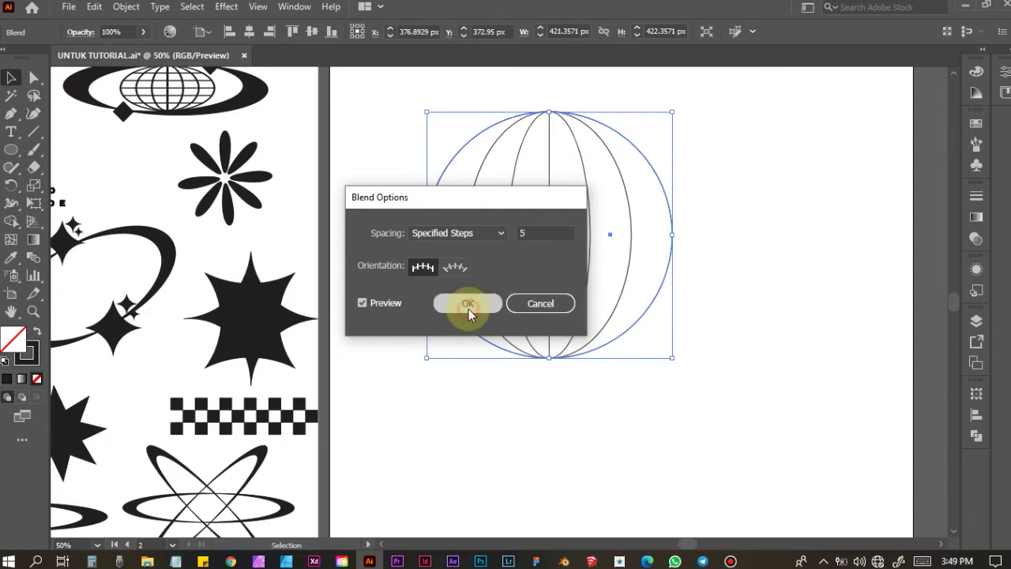
{"action": "left_click", "coordinate": [783, 310]}
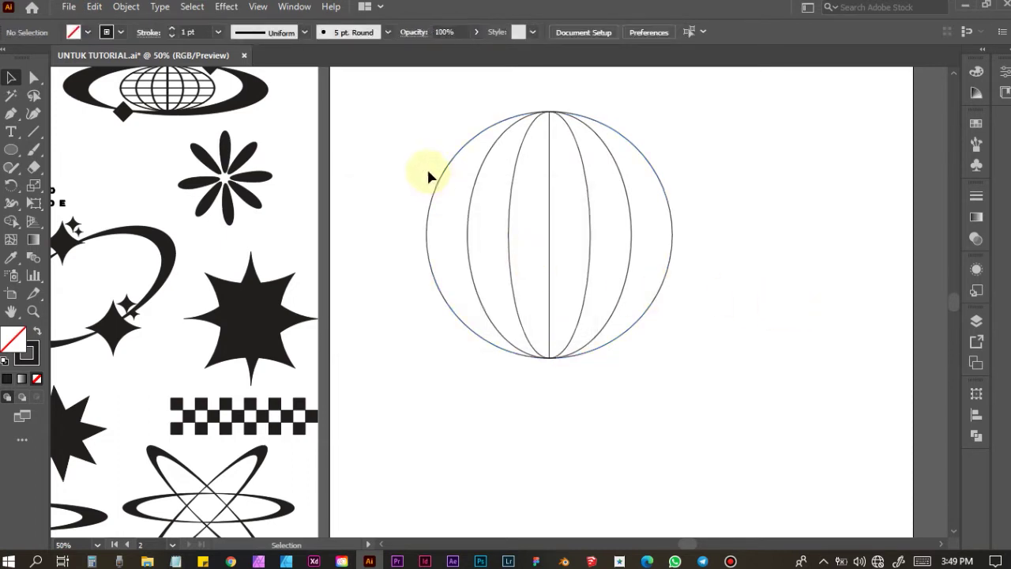
Draw a horizontal Pen line across the globe's top, extending past both sides, and select it
{"action": "scroll", "coordinate": [723, 158], "scroll_direction": "down", "scroll_amount": 1}
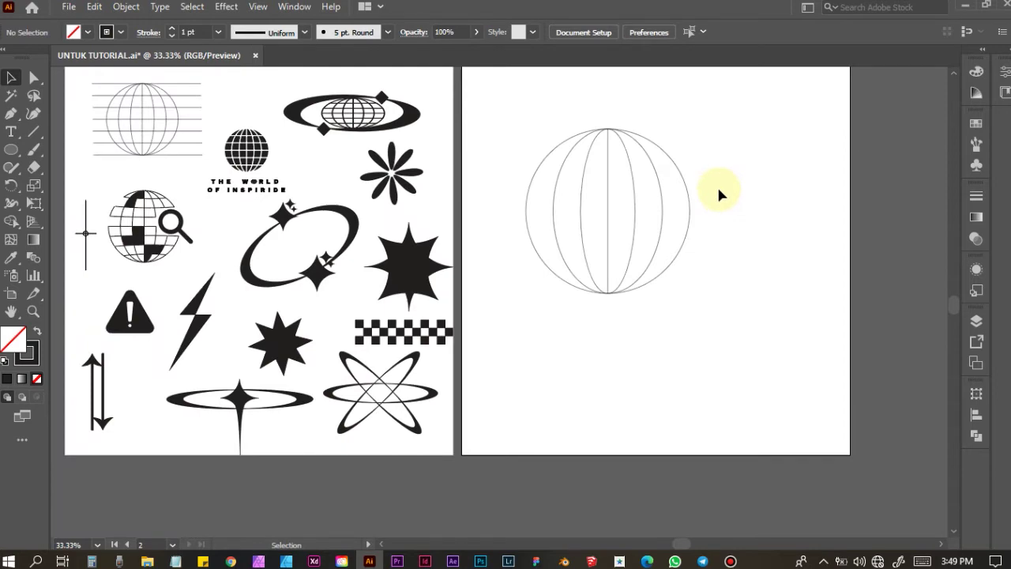
{"action": "scroll", "coordinate": [717, 185], "scroll_direction": "up", "scroll_amount": 1}
{"action": "scroll", "coordinate": [691, 184], "scroll_direction": "down", "scroll_amount": 1}
{"action": "left_click", "coordinate": [594, 199]}
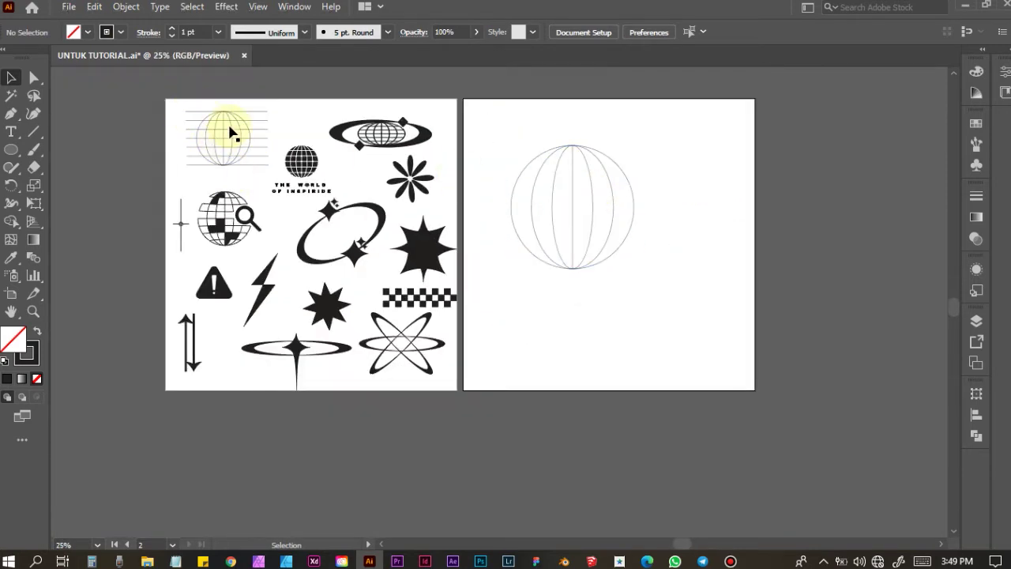
{"action": "scroll", "coordinate": [630, 183], "scroll_direction": "up", "scroll_amount": 2}
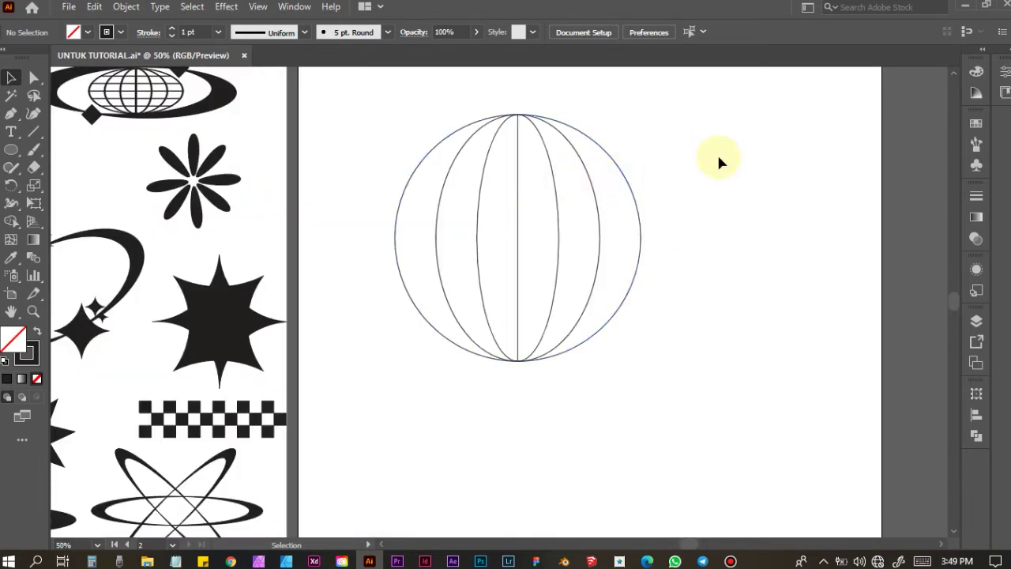
{"action": "left_click", "coordinate": [9, 115]}
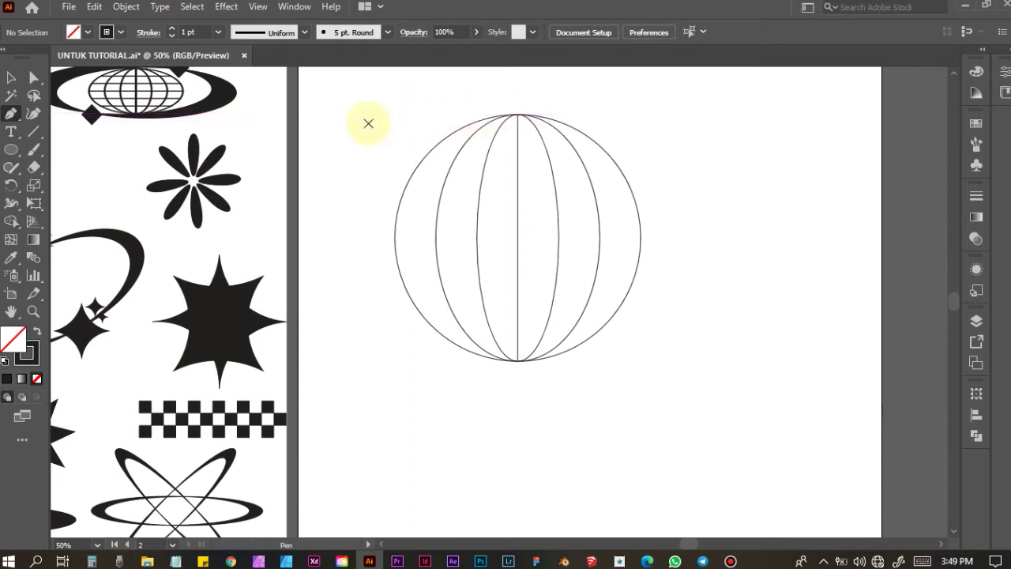
{"action": "left_click_drag", "start_coordinate": [517, 115], "coordinate": [657, 135]}
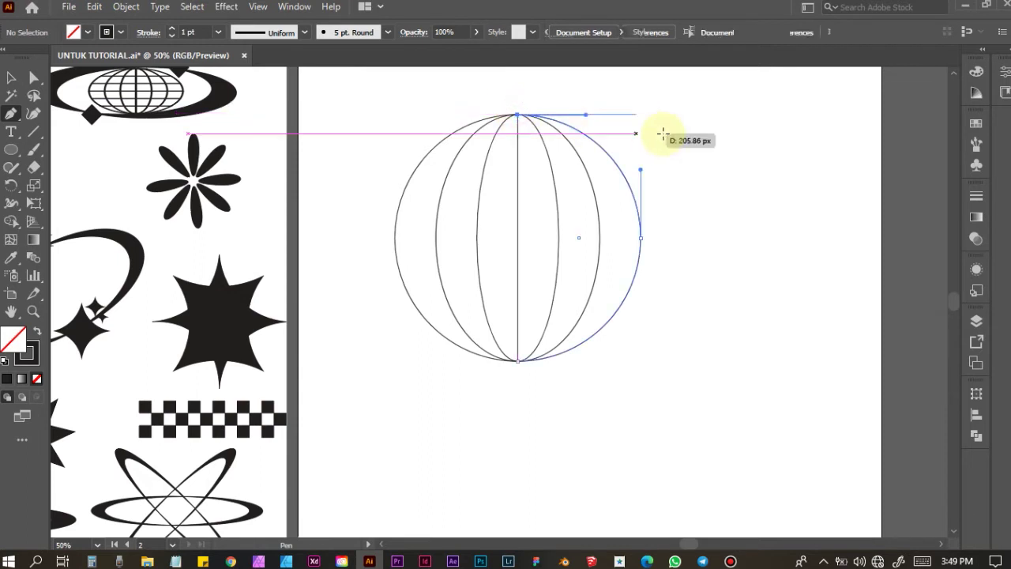
{"action": "left_click", "coordinate": [352, 116]}
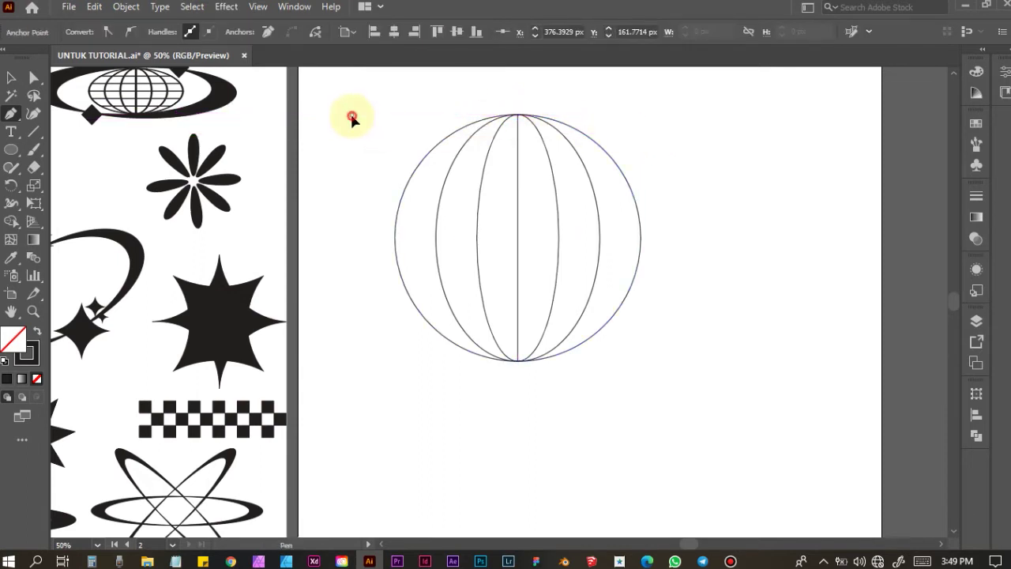
{"action": "left_click", "coordinate": [663, 119]}
{"action": "left_click", "coordinate": [11, 77]}
{"action": "left_click", "coordinate": [739, 145]}
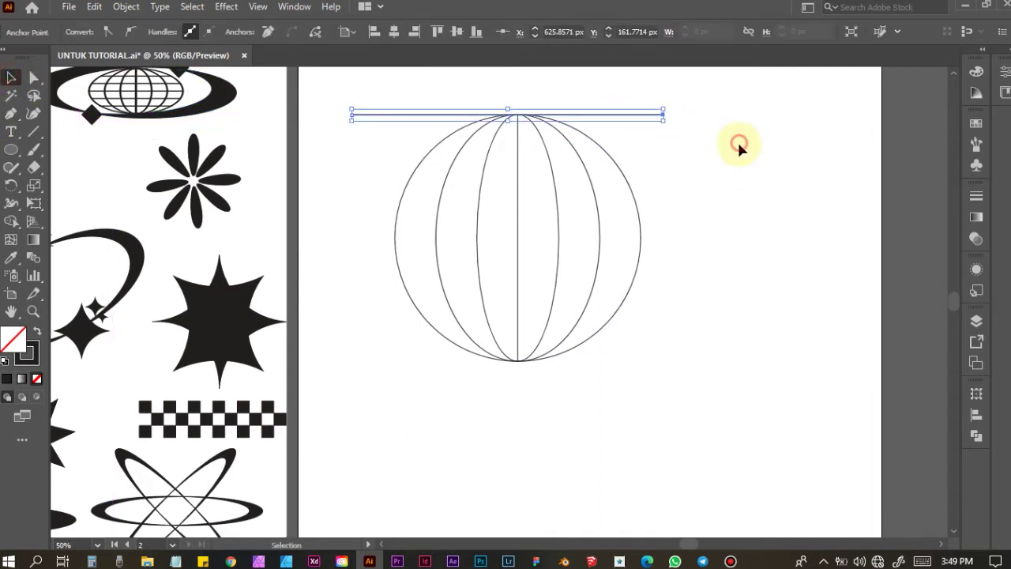
{"action": "left_click", "coordinate": [636, 117]}
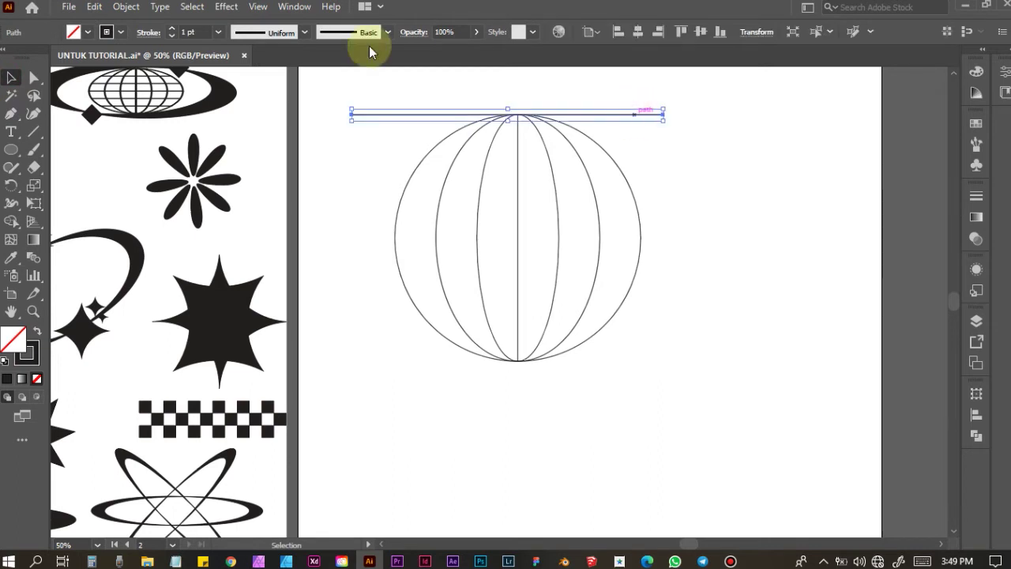
{"action": "left_click", "coordinate": [126, 6]}
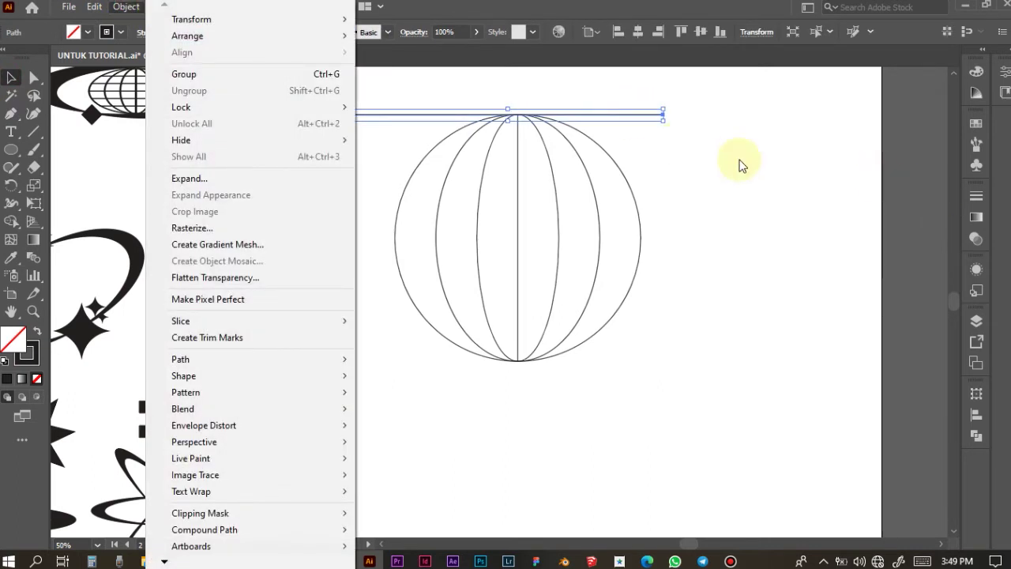
Alt-drag a copy of the top line to the globe's bottom, select both, and blend them
{"action": "left_click", "coordinate": [715, 146]}
{"action": "left_click_drag", "start_coordinate": [641, 122], "coordinate": [646, 368]}
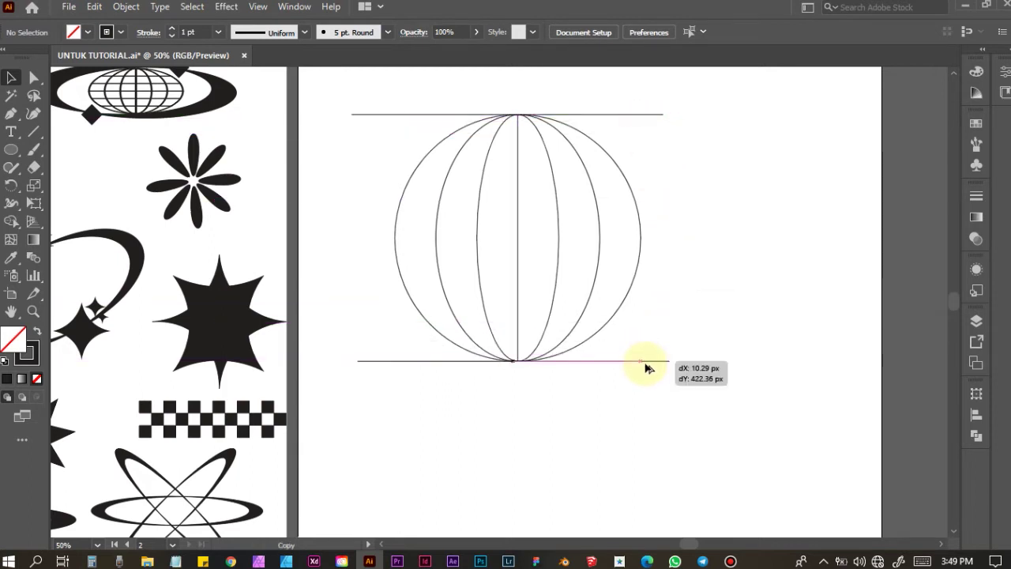
{"action": "left_click_drag", "start_coordinate": [646, 368], "coordinate": [650, 367]}
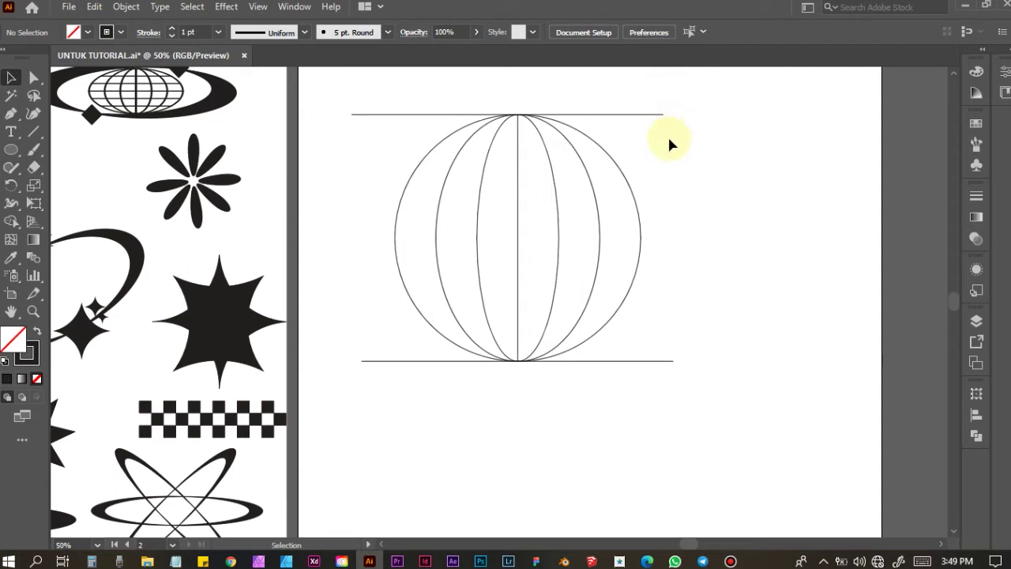
{"action": "left_click", "coordinate": [642, 115]}
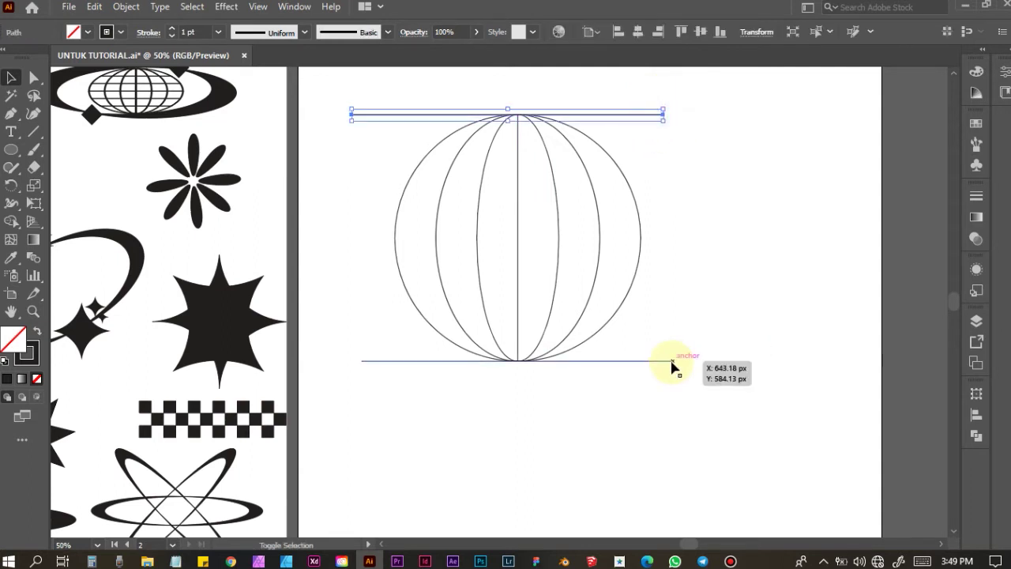
{"action": "left_click", "coordinate": [671, 361], "text": "shift"}
{"action": "left_click", "coordinate": [126, 6]}
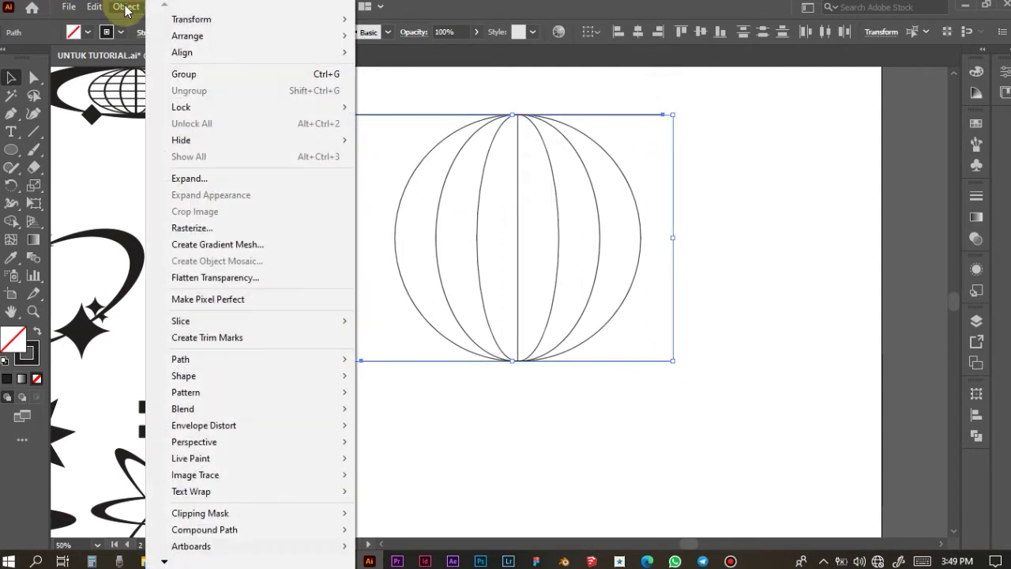
{"action": "mouse_move", "coordinate": [182, 408]}
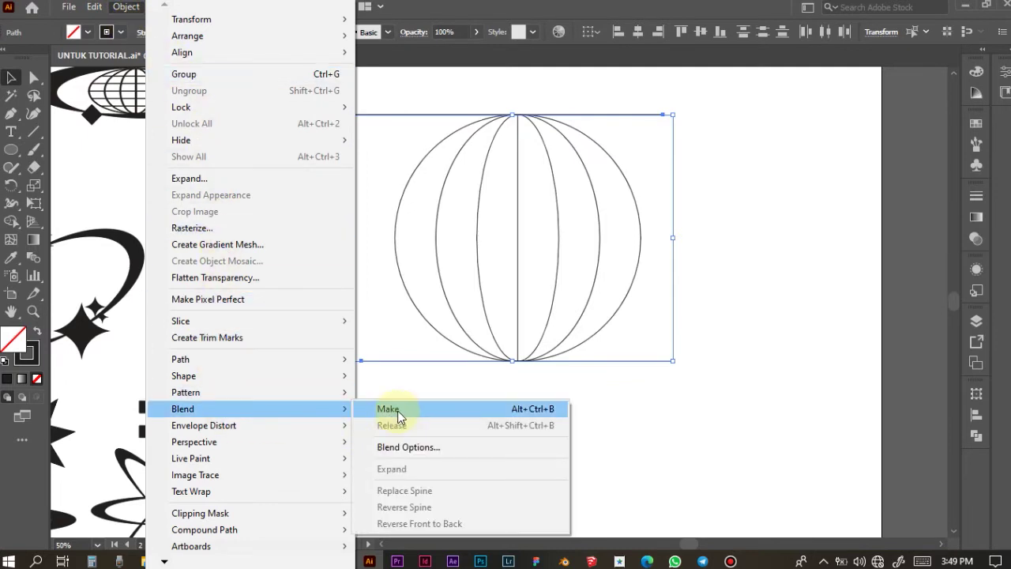
{"action": "left_click", "coordinate": [389, 409]}
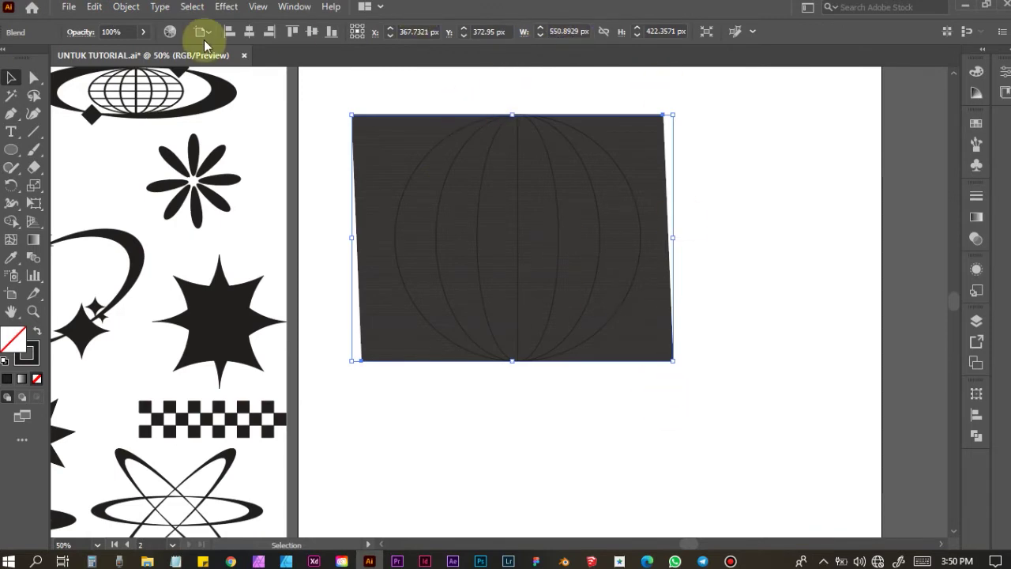
Set the line blend to 5 Specified Steps with Preview, giving evenly spaced parallels
{"action": "left_click", "coordinate": [126, 7]}
{"action": "mouse_move", "coordinate": [205, 408]}
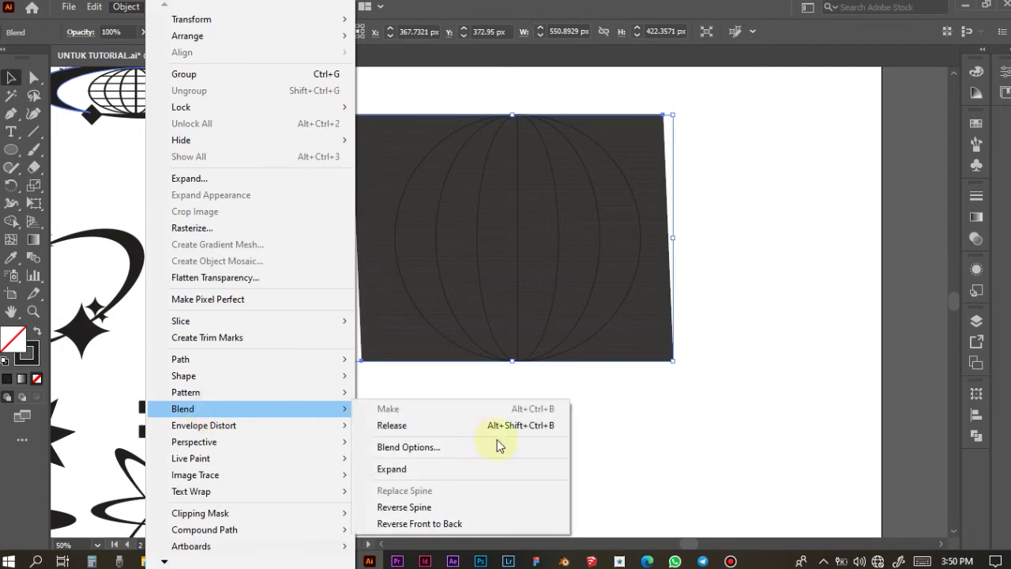
{"action": "left_click", "coordinate": [457, 447]}
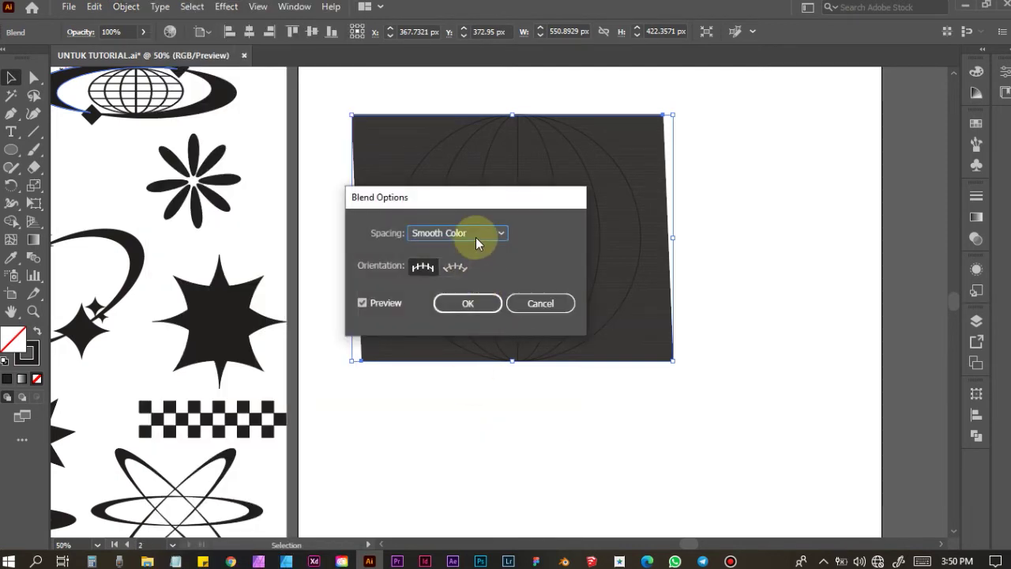
{"action": "left_click", "coordinate": [474, 233]}
{"action": "left_click", "coordinate": [471, 251]}
{"action": "left_click", "coordinate": [541, 236]}
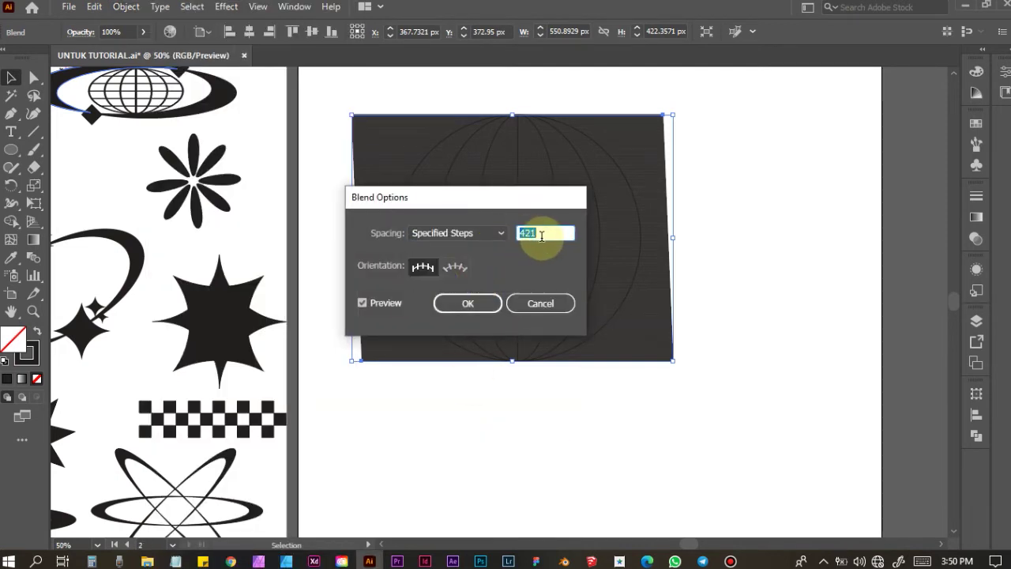
{"action": "type", "text": "5"}
{"action": "left_click", "coordinate": [368, 307]}
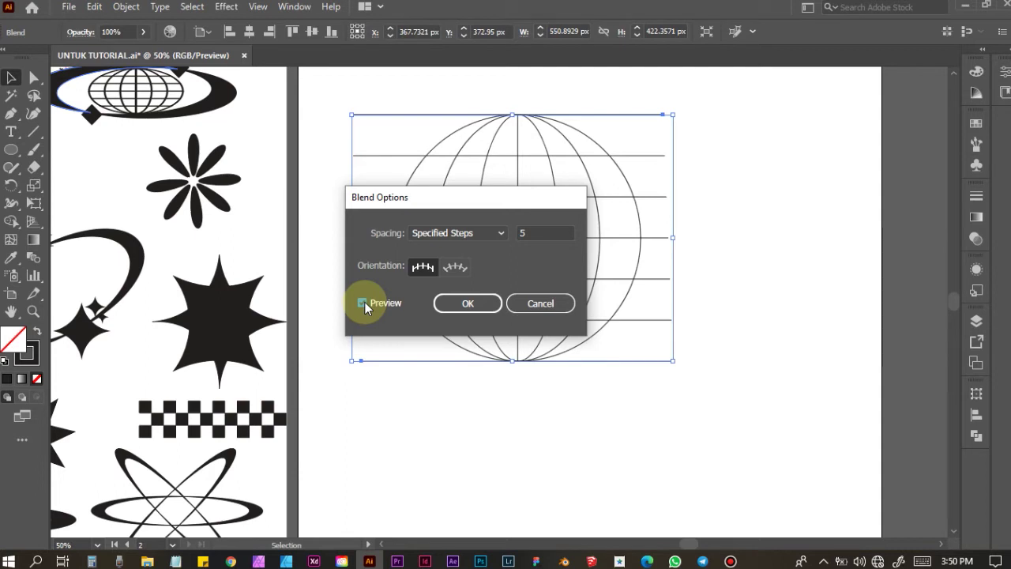
{"action": "left_click", "coordinate": [467, 304]}
{"action": "left_click", "coordinate": [770, 254]}
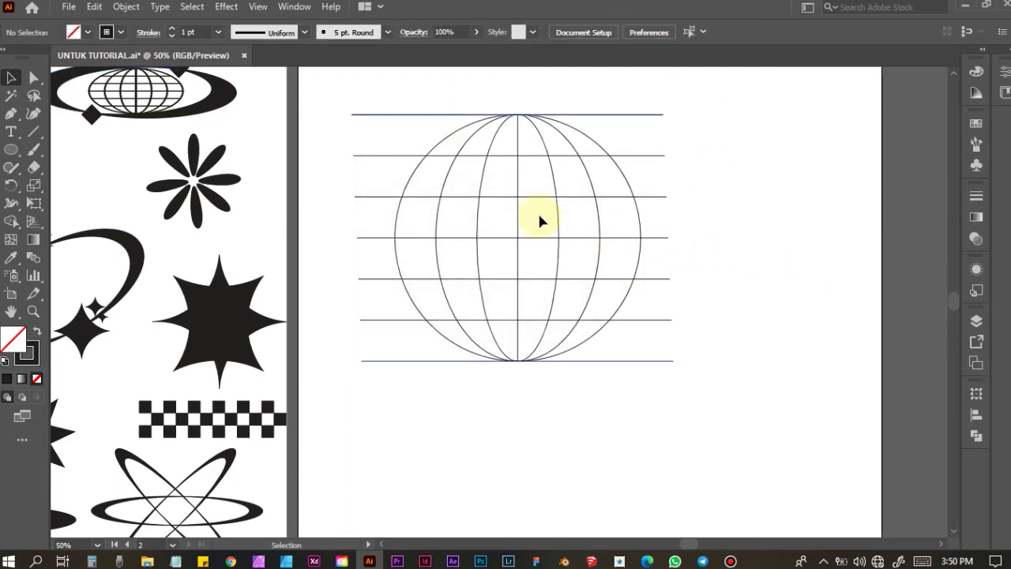
{"action": "scroll", "coordinate": [537, 211], "scroll_direction": "down", "scroll_amount": 1}
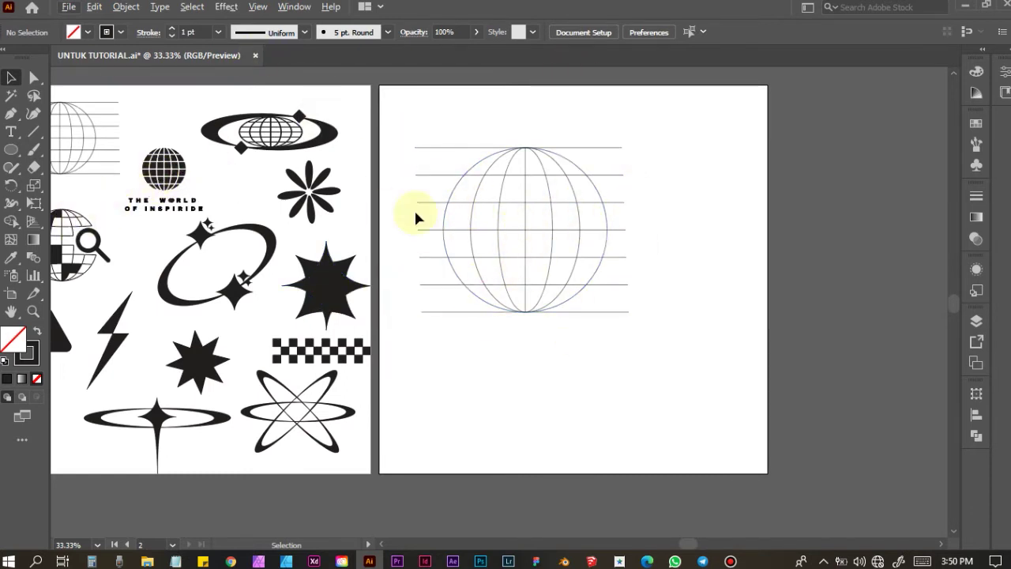
{"action": "scroll", "coordinate": [559, 183], "scroll_direction": "up", "scroll_amount": 2}
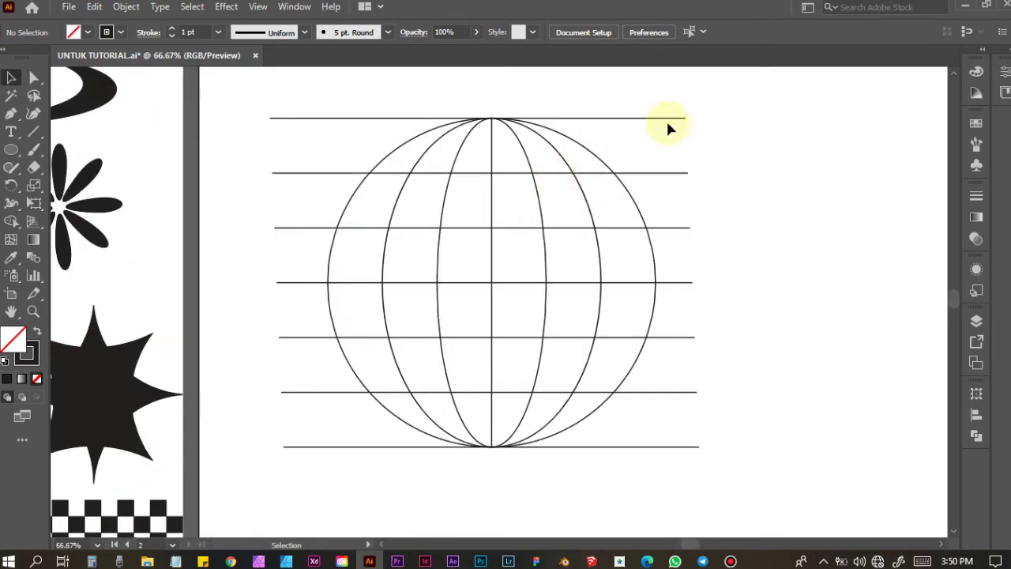
{"action": "left_click_drag", "start_coordinate": [393, 85], "coordinate": [679, 457]}
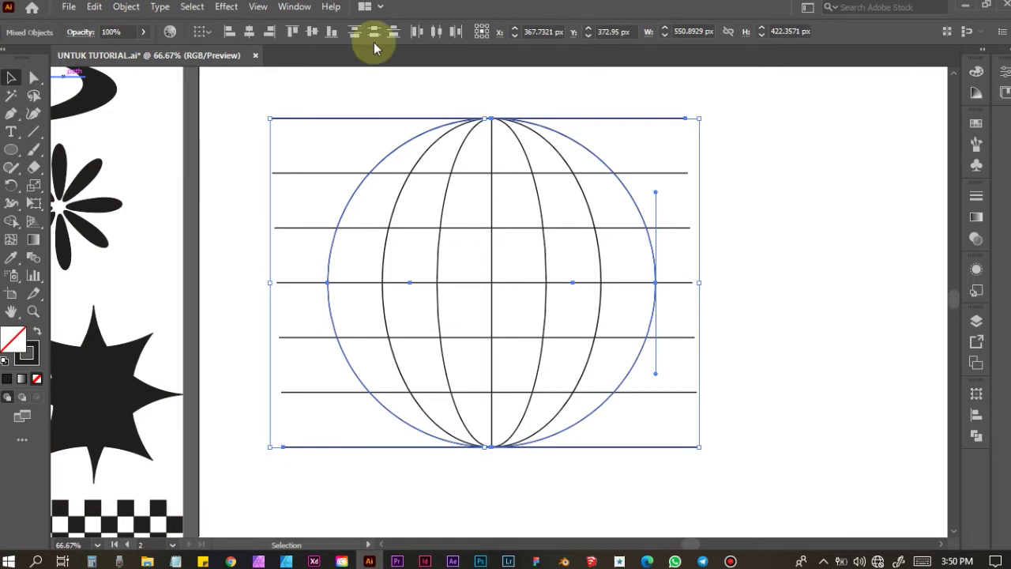
Pick 4 pt from the Stroke panel's preset weight list
{"action": "left_click", "coordinate": [976, 195]}
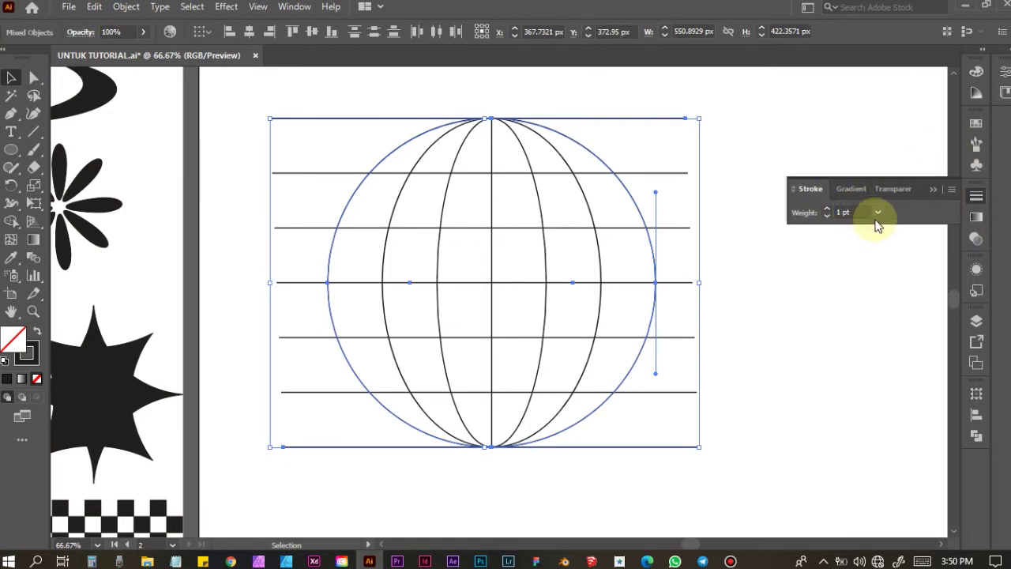
{"action": "left_click", "coordinate": [933, 190]}
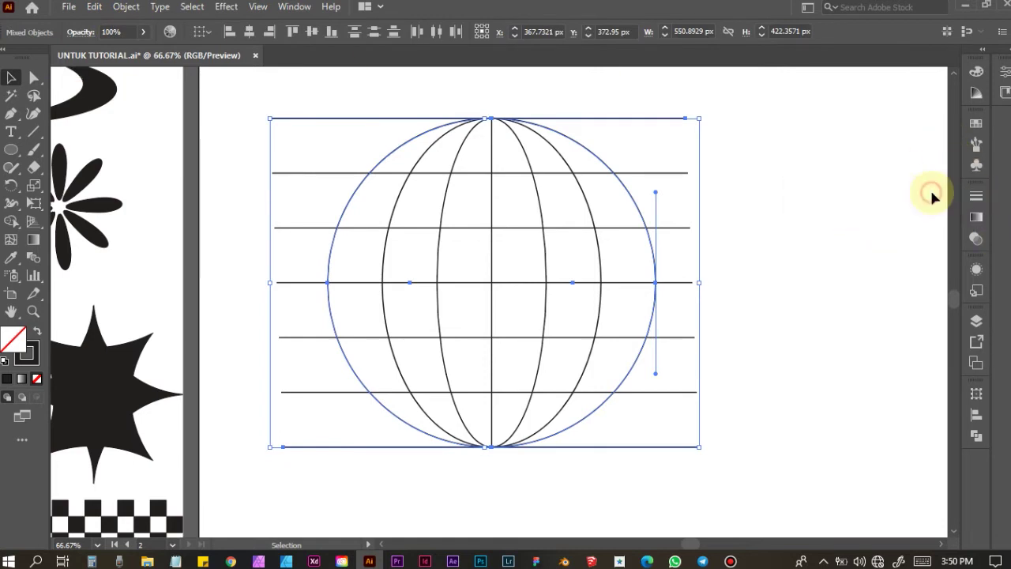
{"action": "left_click", "coordinate": [976, 196]}
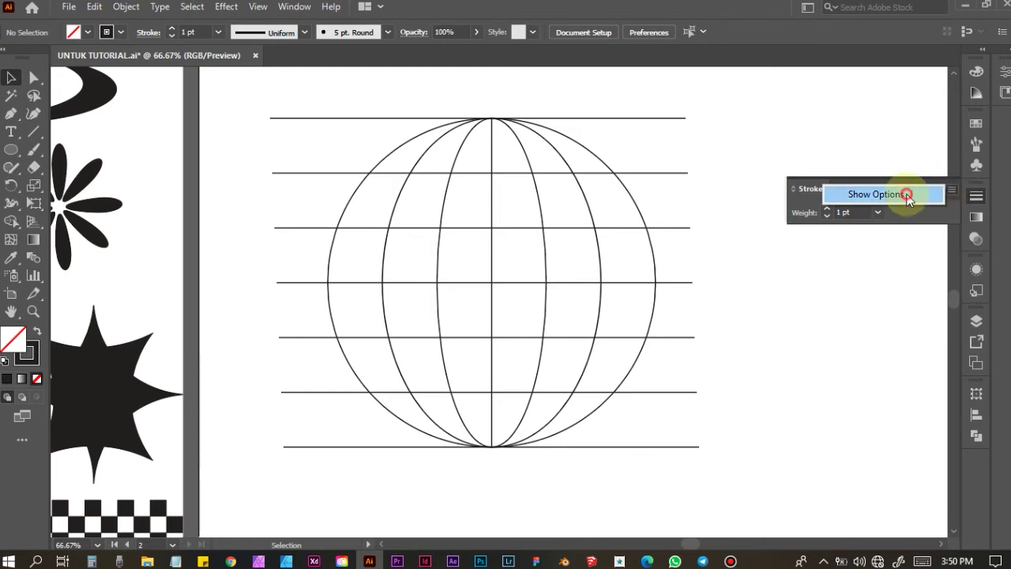
{"action": "left_click", "coordinate": [907, 195]}
{"action": "left_click", "coordinate": [892, 213]}
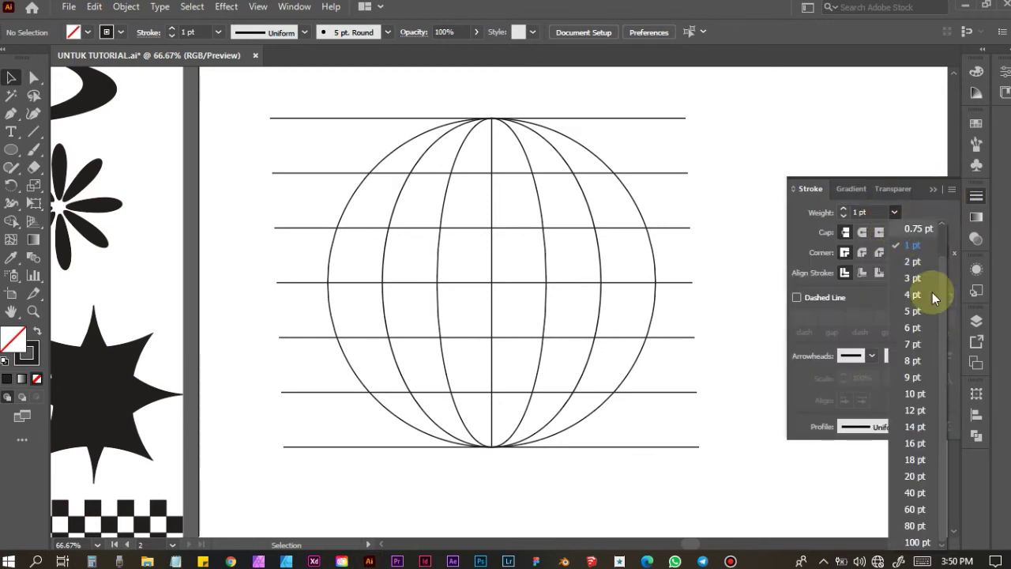
{"action": "left_click", "coordinate": [916, 296]}
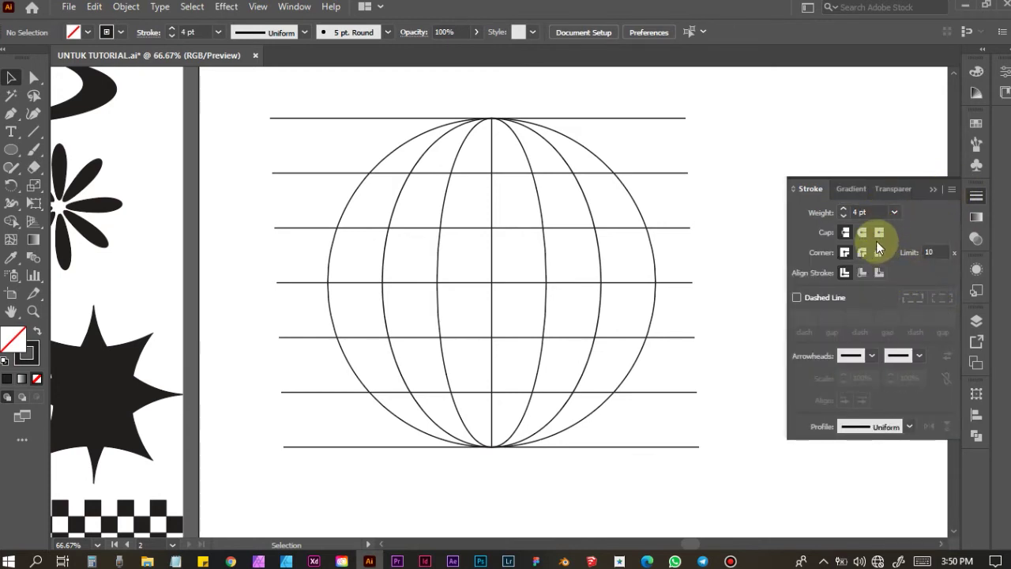
{"action": "left_click", "coordinate": [343, 96]}
Apply a 4 pt stroke weight to the selected globe blend
{"action": "left_click", "coordinate": [545, 446]}
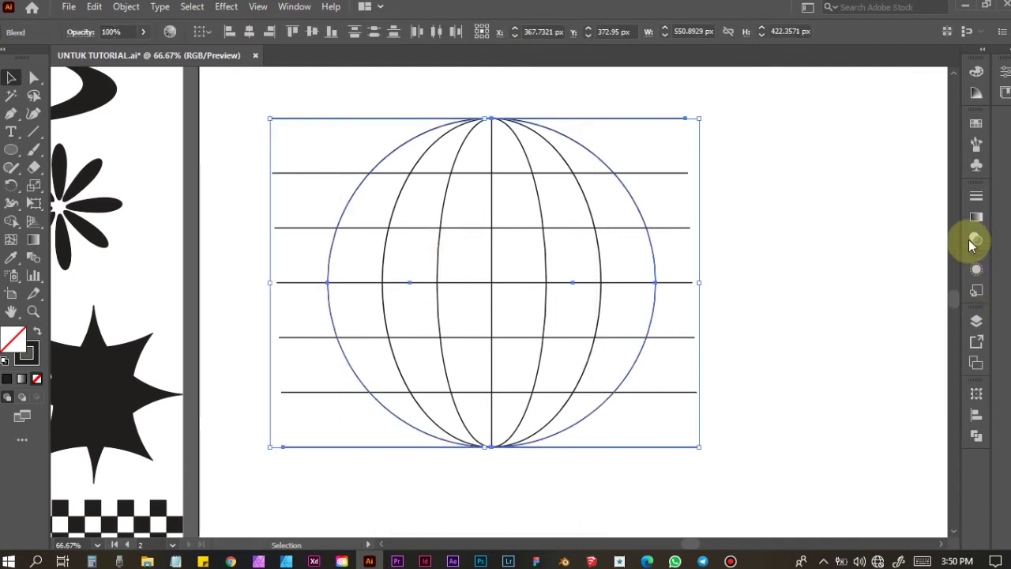
{"action": "left_click", "coordinate": [976, 197]}
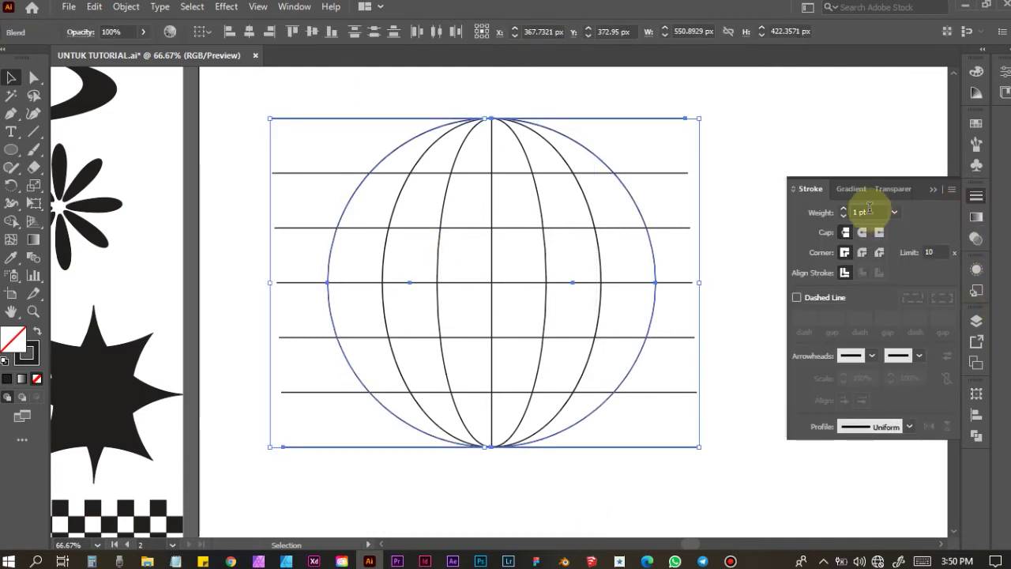
{"action": "type", "text": "5"}
{"action": "key", "text": "Return"}
{"action": "key", "text": "Down"}
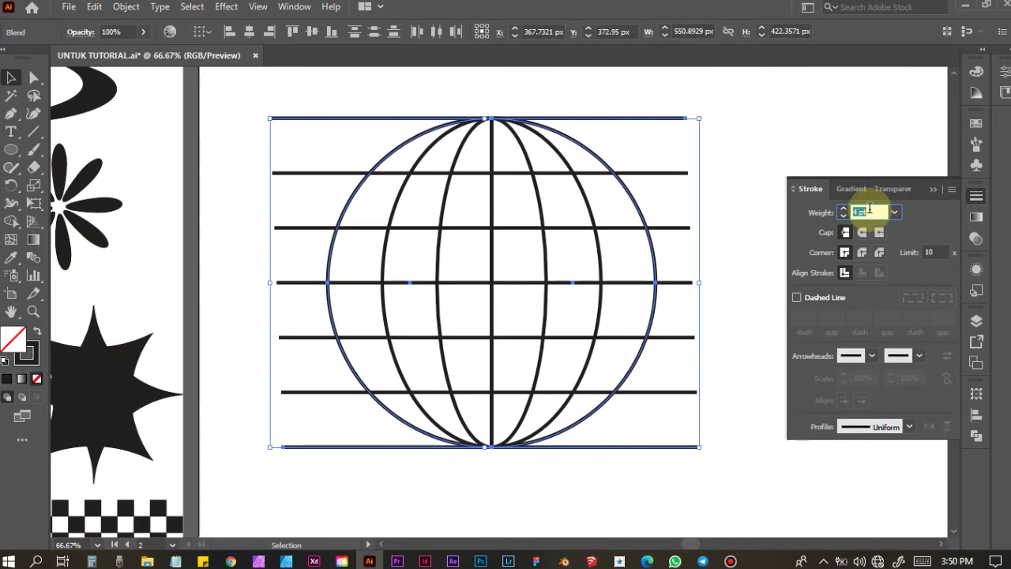
{"action": "left_click", "coordinate": [755, 181]}
{"action": "scroll", "coordinate": [756, 180], "scroll_direction": "down", "scroll_amount": 1}
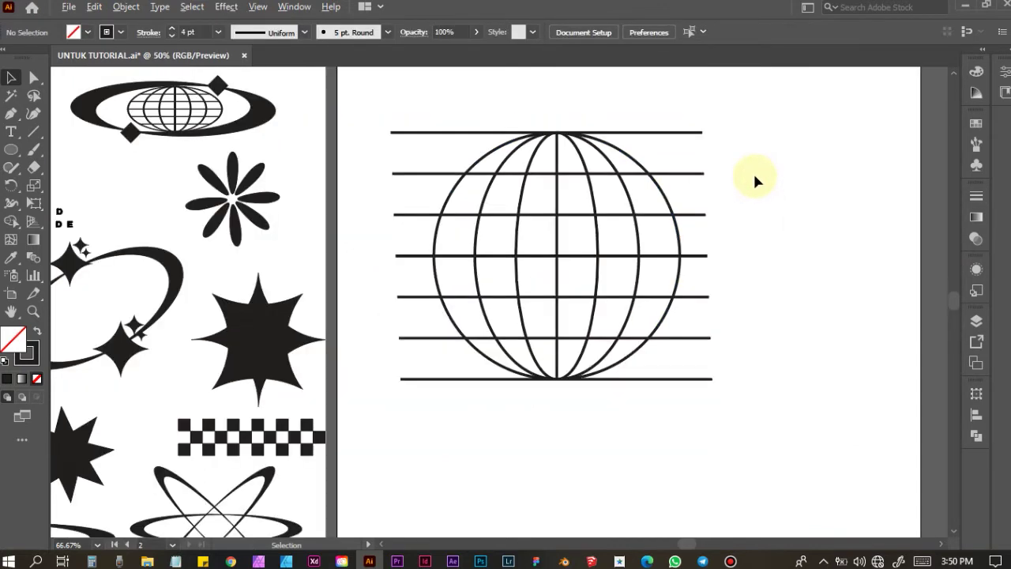
Select the whole globe and Alt-drag a duplicate toward the artboard's lower right
{"action": "scroll", "coordinate": [756, 181], "scroll_direction": "down", "scroll_amount": 2}
{"action": "scroll", "coordinate": [779, 170], "scroll_direction": "up", "scroll_amount": 1}
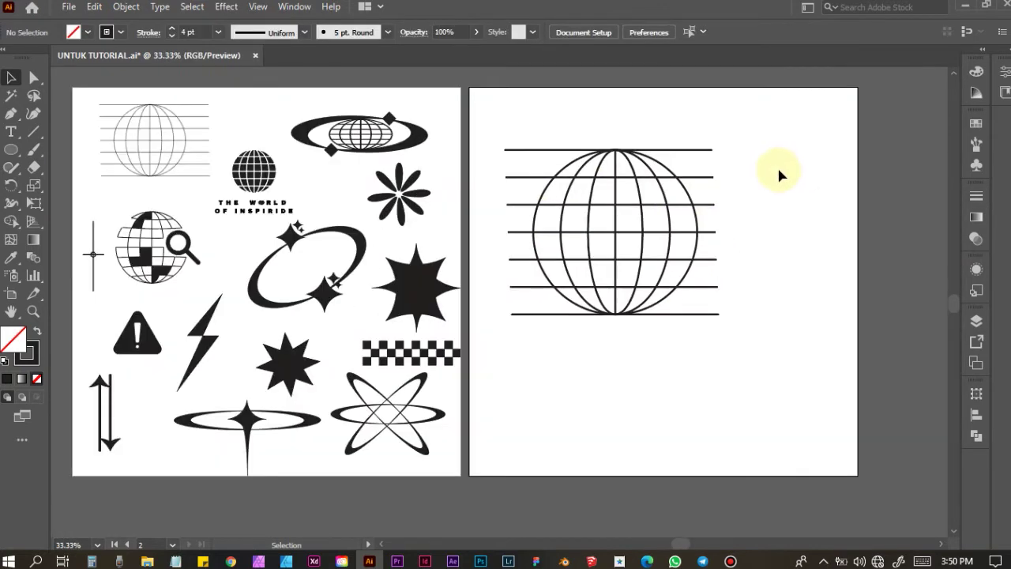
{"action": "scroll", "coordinate": [785, 178], "scroll_direction": "down", "scroll_amount": 1}
{"action": "left_click_drag", "start_coordinate": [613, 140], "coordinate": [721, 321]}
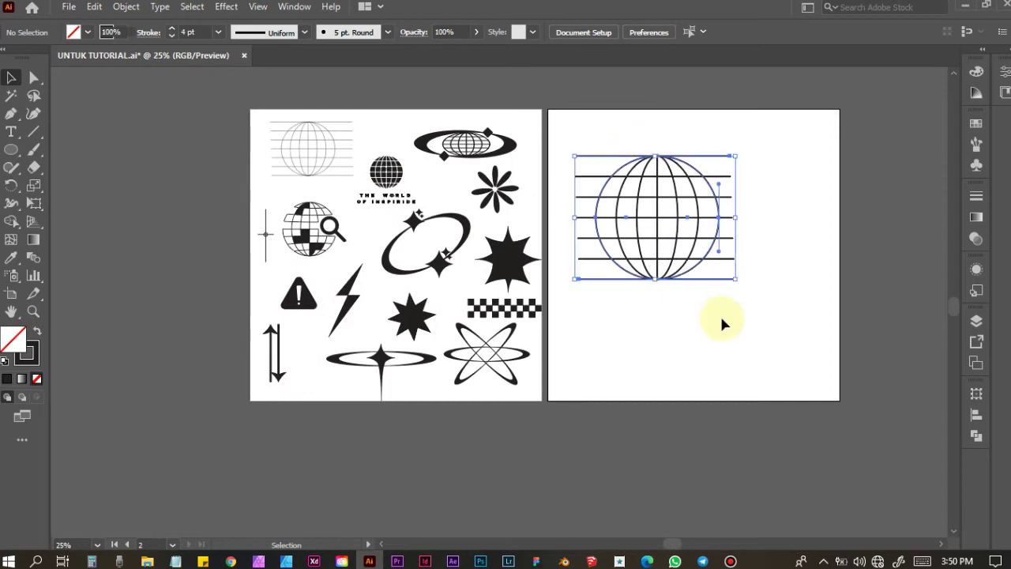
{"action": "scroll", "coordinate": [598, 253], "scroll_direction": "right", "scroll_amount": 1}
{"action": "scroll", "coordinate": [598, 252], "scroll_direction": "right", "scroll_amount": 1}
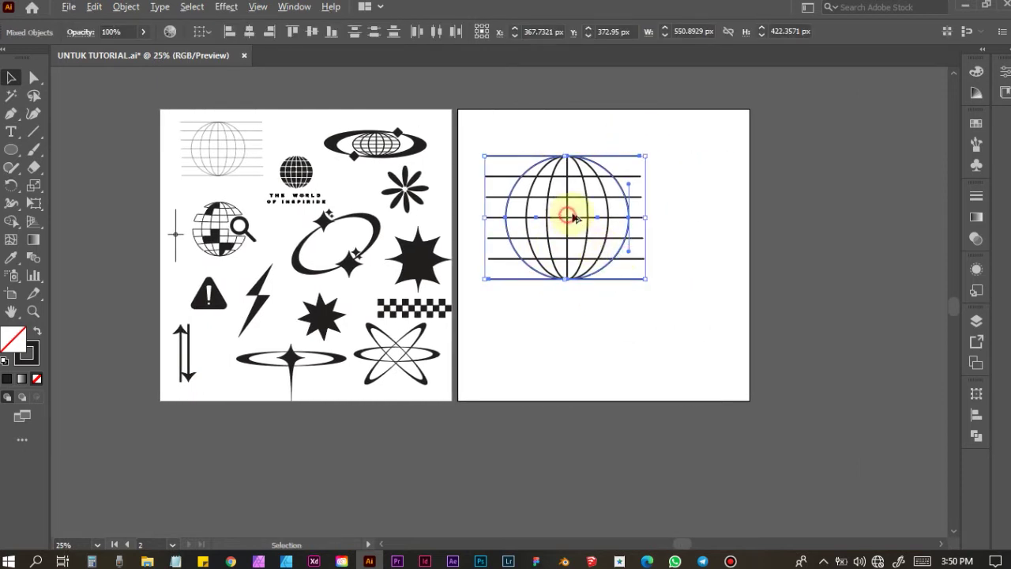
{"action": "left_click_drag", "start_coordinate": [575, 218], "coordinate": [684, 351], "text": "alt"}
Move the original globe off the artboard onto the pasteboard at the upper right
{"action": "left_click_drag", "start_coordinate": [524, 153], "coordinate": [575, 282]}
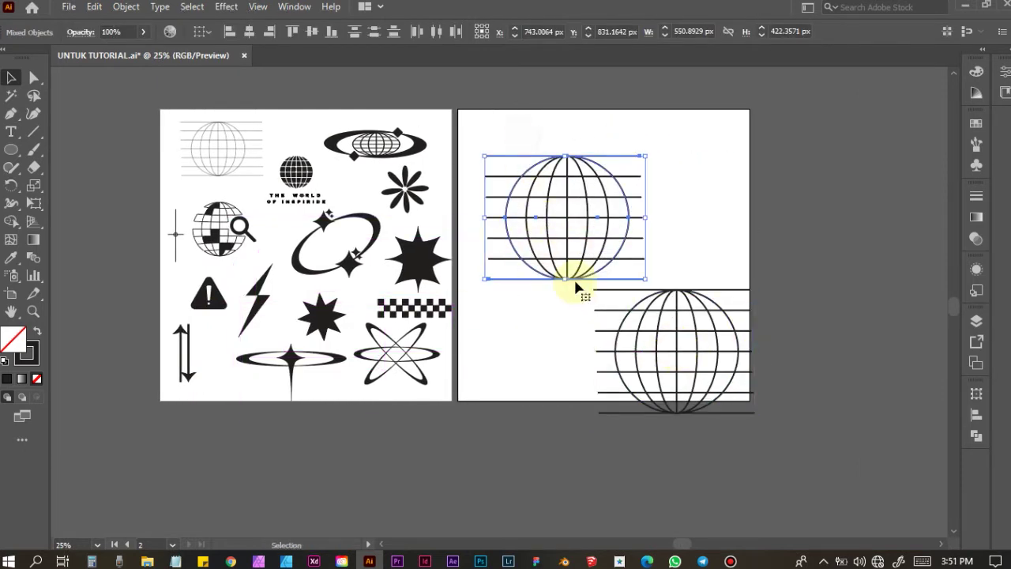
{"action": "left_click", "coordinate": [570, 273]}
{"action": "left_click", "coordinate": [539, 198]}
{"action": "left_click", "coordinate": [493, 128]}
{"action": "left_click_drag", "start_coordinate": [567, 308], "coordinate": [566, 304]}
{"action": "left_click", "coordinate": [745, 198]}
{"action": "left_click_drag", "start_coordinate": [672, 485], "coordinate": [672, 402]}
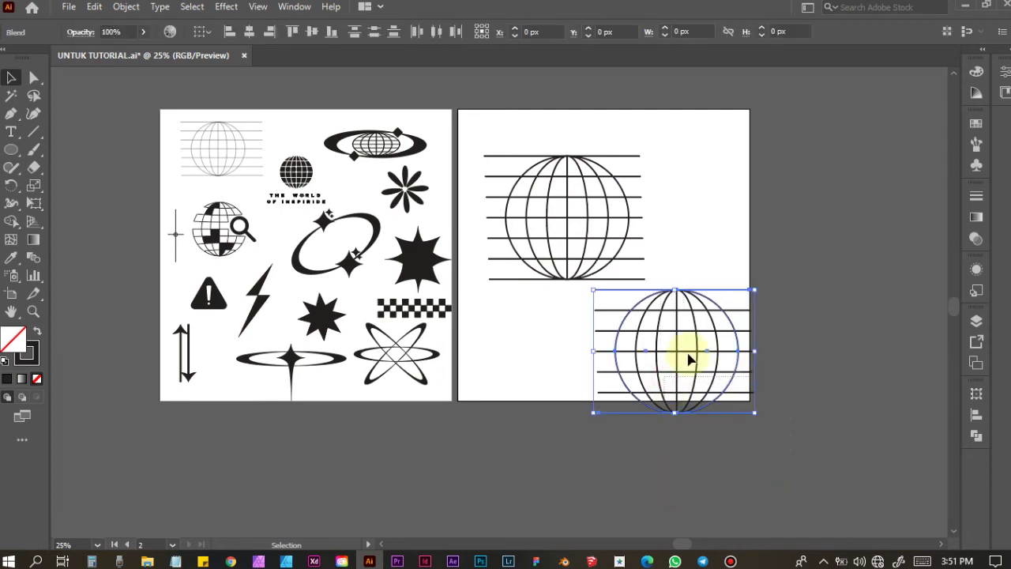
{"action": "left_click_drag", "start_coordinate": [636, 305], "coordinate": [689, 378]}
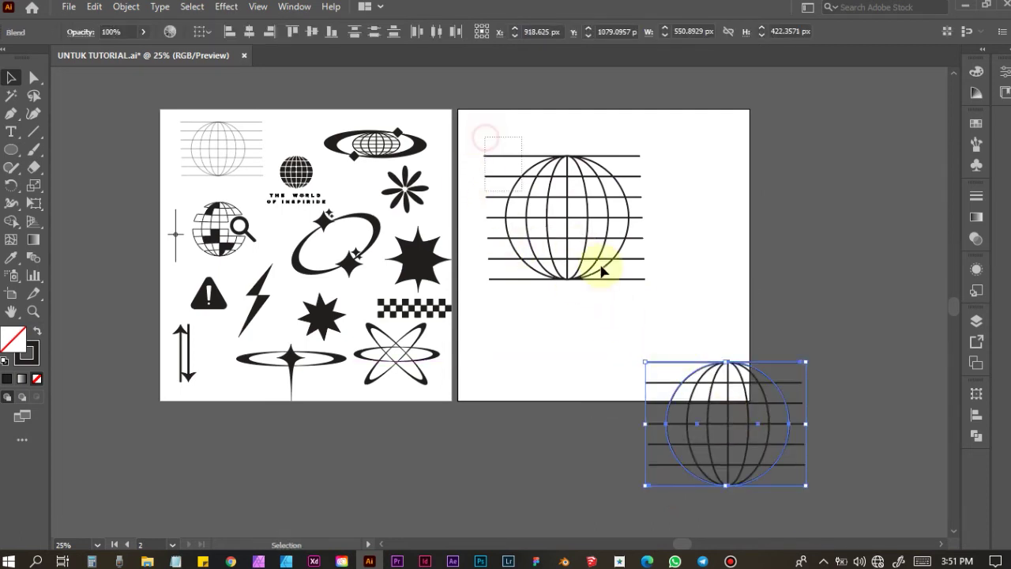
{"action": "left_click_drag", "start_coordinate": [575, 214], "coordinate": [849, 162]}
Centre the globe copy on the second artboard
{"action": "left_click", "coordinate": [751, 451]}
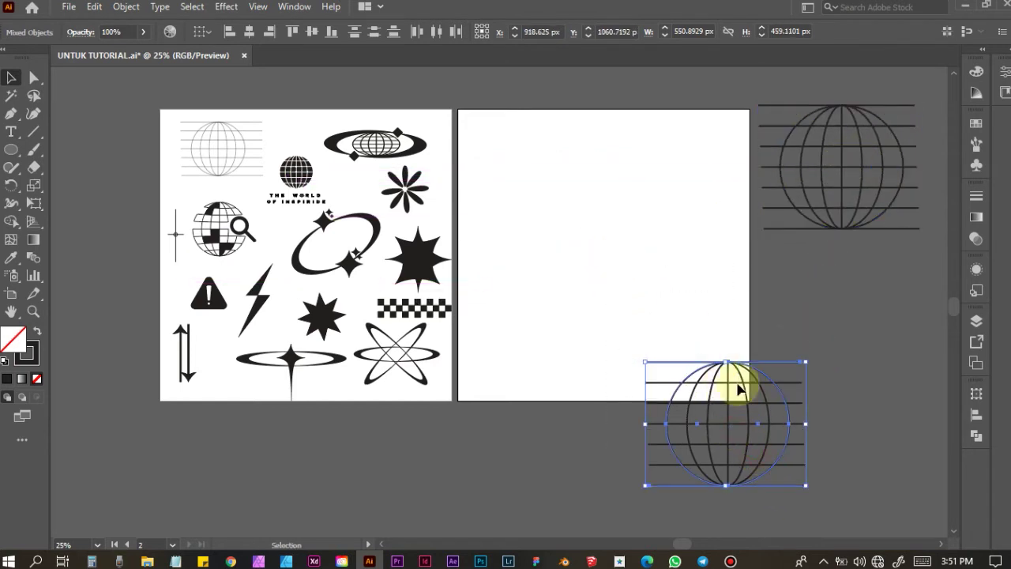
{"action": "left_click_drag", "start_coordinate": [752, 451], "coordinate": [621, 263]}
{"action": "left_click", "coordinate": [807, 343]}
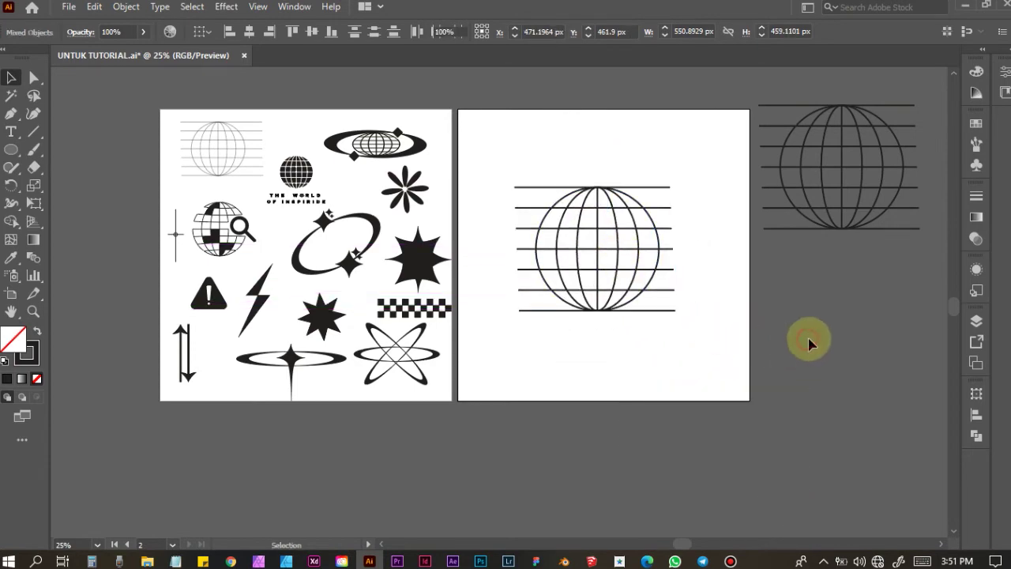
{"action": "scroll", "coordinate": [603, 225], "scroll_direction": "up", "scroll_amount": 1}
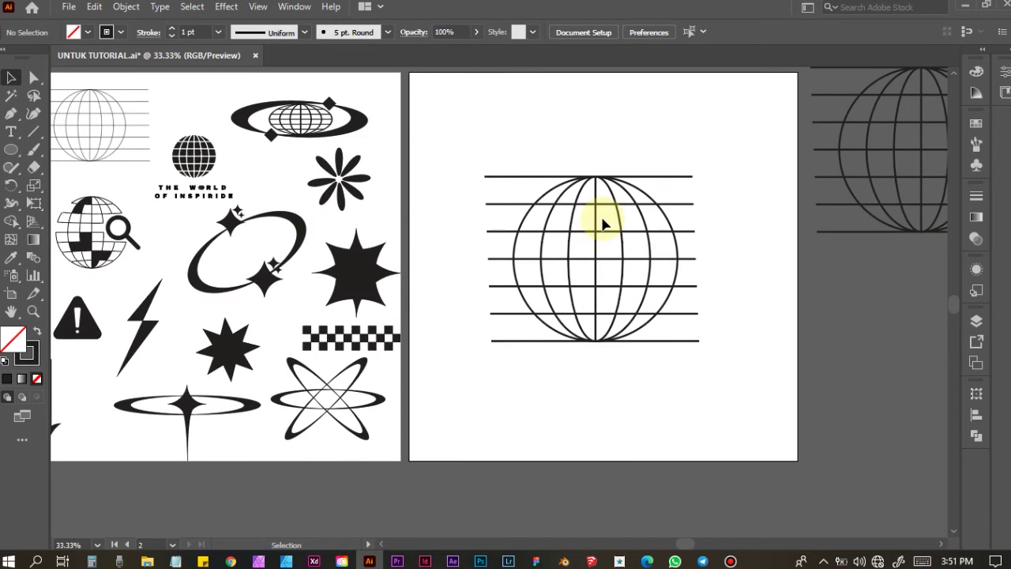
Run Object > Expand twice on the centred globe, confirming each time
{"action": "left_click_drag", "start_coordinate": [529, 146], "coordinate": [667, 405]}
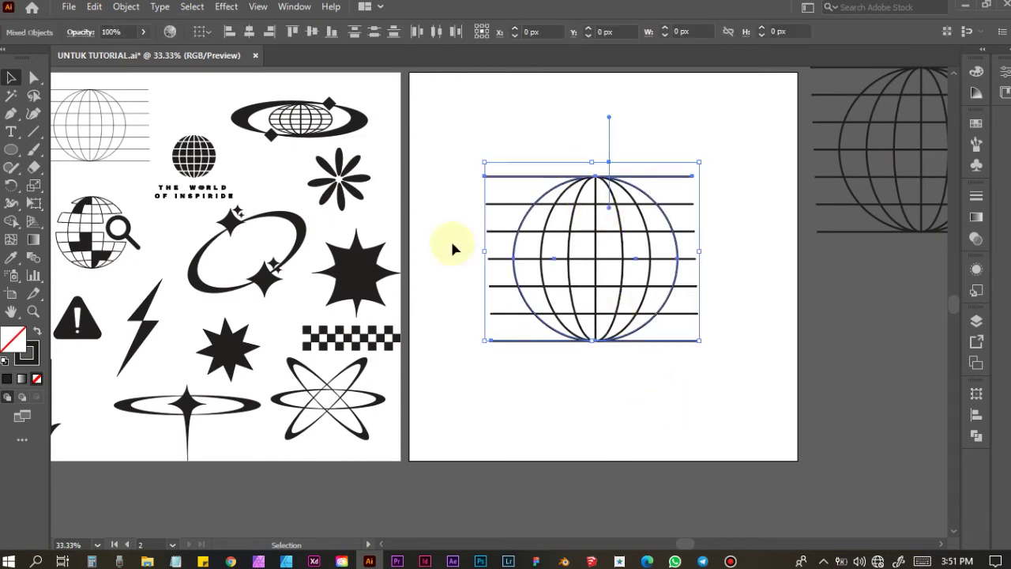
{"action": "left_click", "coordinate": [126, 6]}
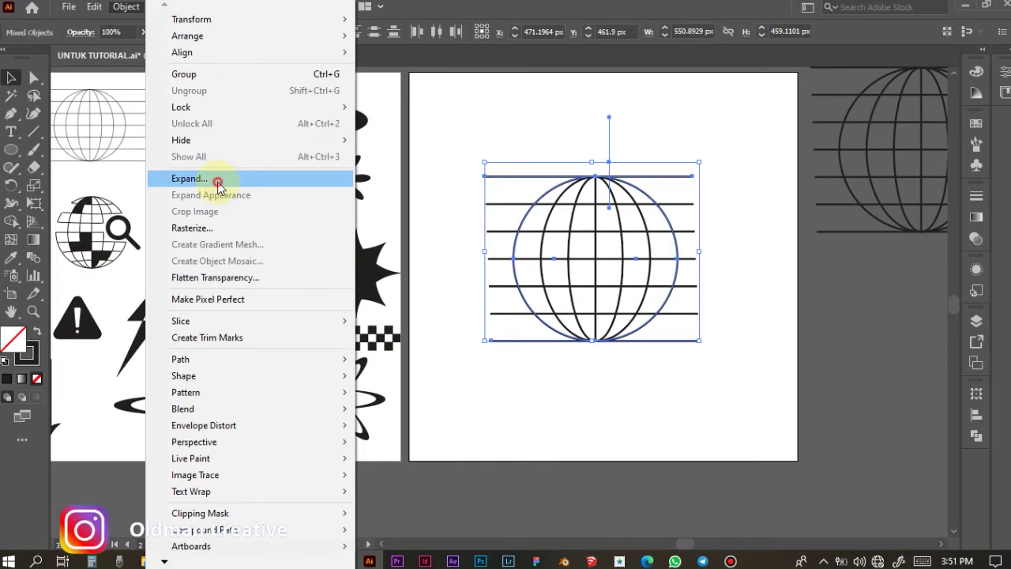
{"action": "left_click", "coordinate": [219, 188]}
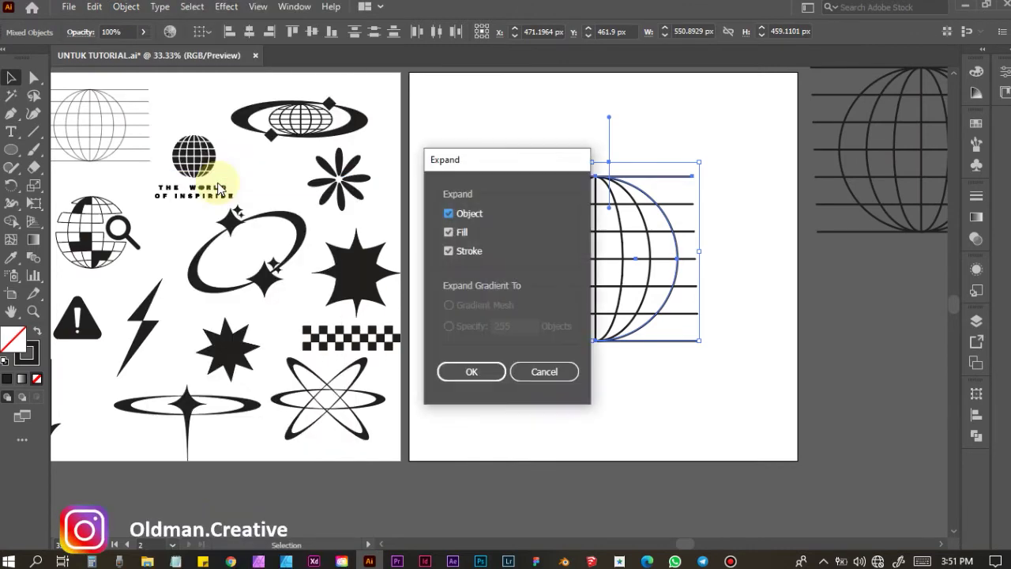
{"action": "left_click", "coordinate": [468, 367]}
{"action": "left_click", "coordinate": [126, 7]}
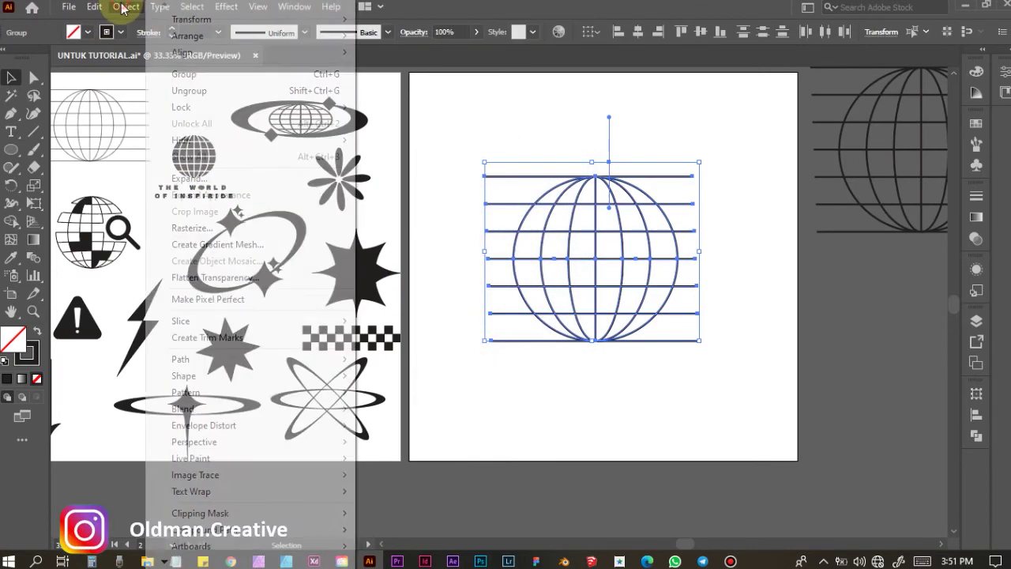
{"action": "left_click", "coordinate": [221, 176]}
{"action": "left_click", "coordinate": [472, 376]}
{"action": "left_click", "coordinate": [781, 355]}
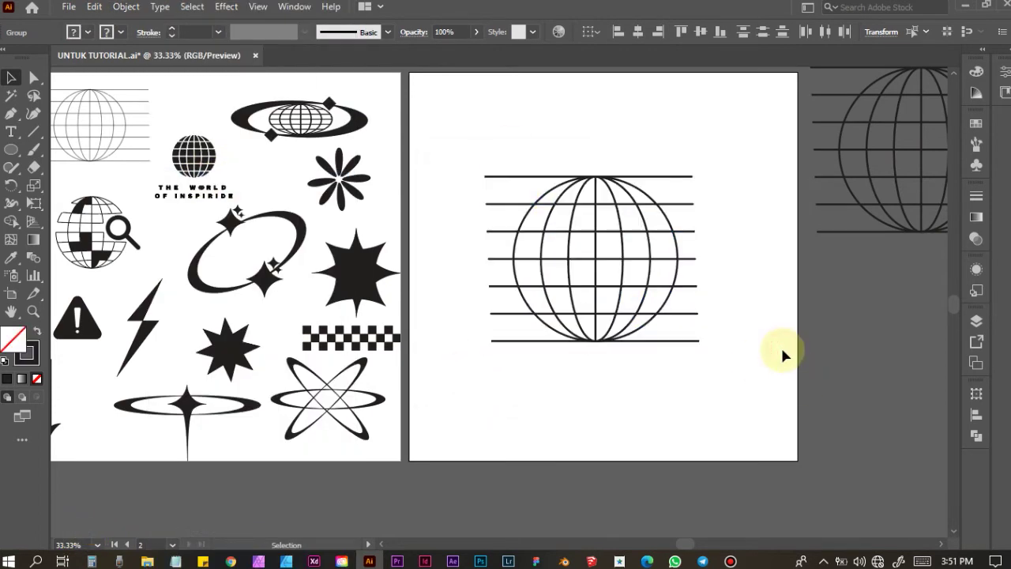
Use the Shape Builder to trim the horizontal lines' overhanging ends on both sides of the globe
{"action": "left_click_drag", "start_coordinate": [483, 115], "coordinate": [740, 484]}
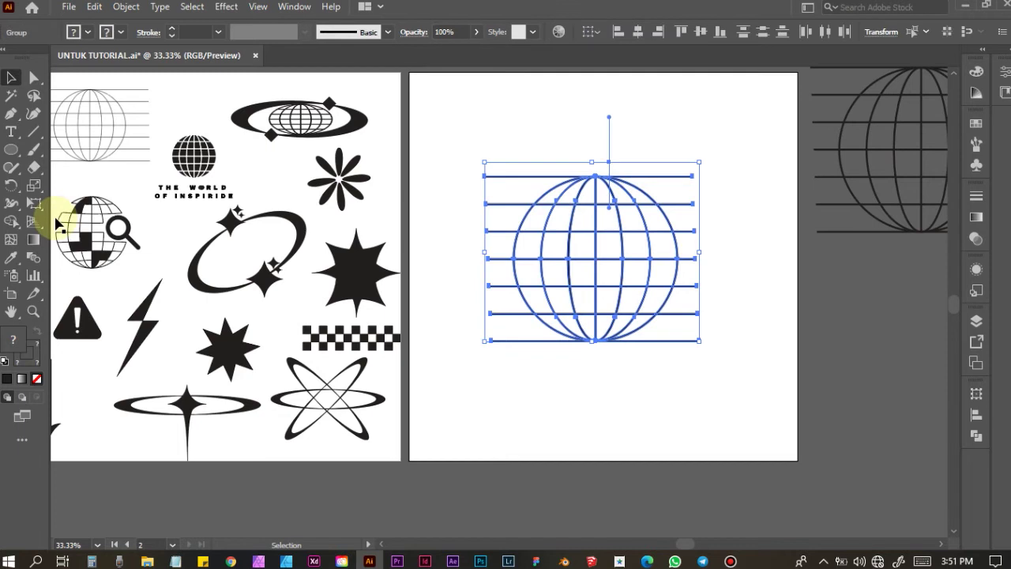
{"action": "left_click", "coordinate": [12, 221]}
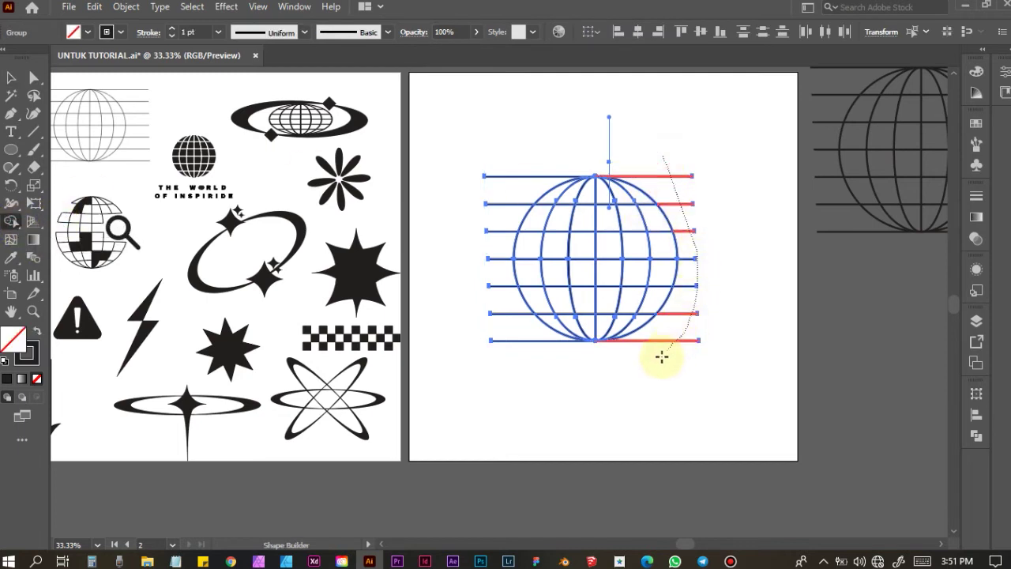
{"action": "left_click_drag", "start_coordinate": [661, 357], "coordinate": [660, 357]}
{"action": "left_click_drag", "start_coordinate": [675, 310], "coordinate": [689, 250]}
{"action": "left_click_drag", "start_coordinate": [662, 169], "coordinate": [561, 139]}
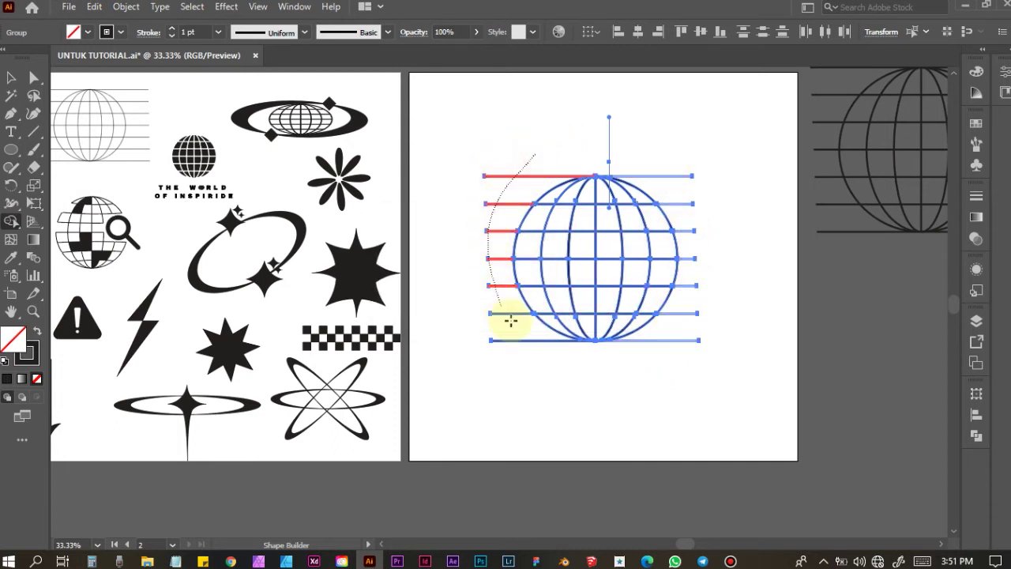
{"action": "left_click_drag", "start_coordinate": [543, 356], "coordinate": [544, 356]}
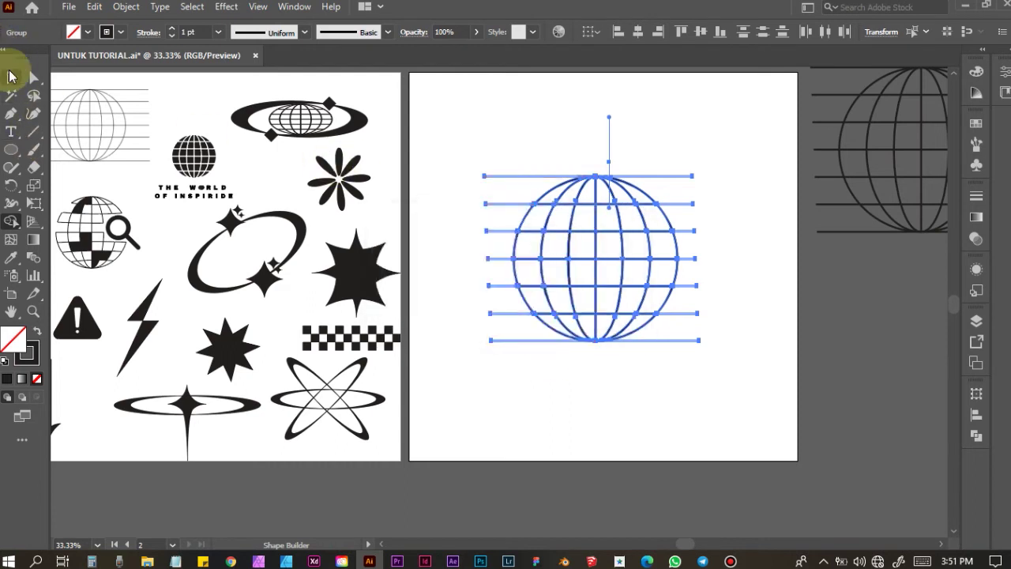
{"action": "left_click", "coordinate": [11, 76]}
{"action": "left_click", "coordinate": [776, 342]}
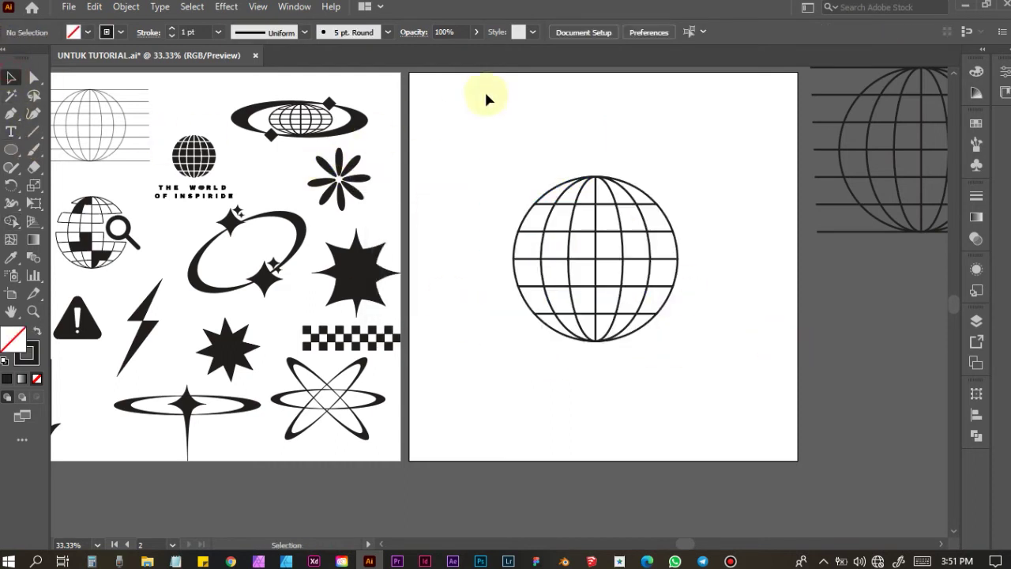
Scale the globe down around its centre
{"action": "left_click", "coordinate": [641, 297]}
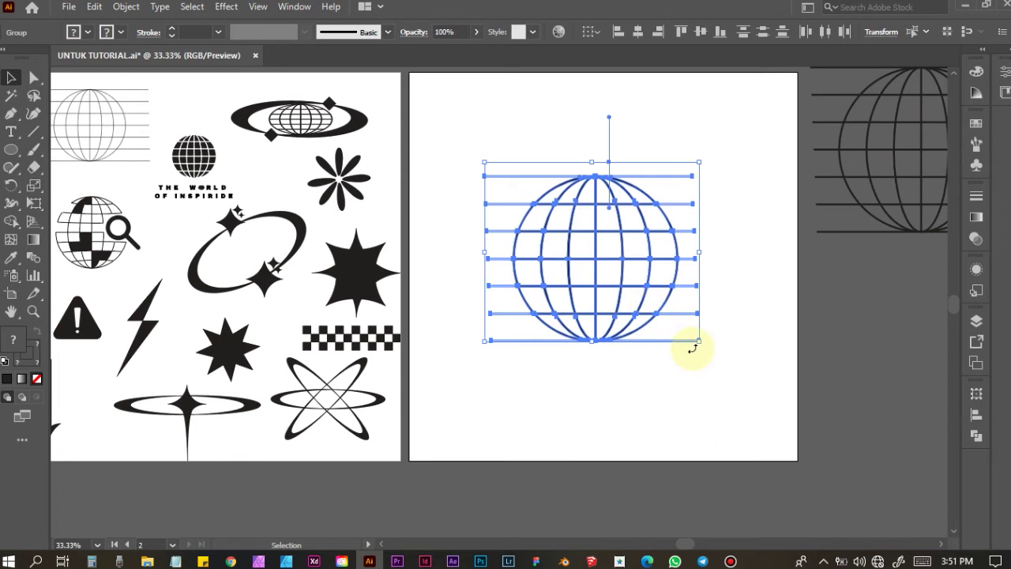
{"action": "left_click_drag", "start_coordinate": [698, 340], "coordinate": [668, 309]}
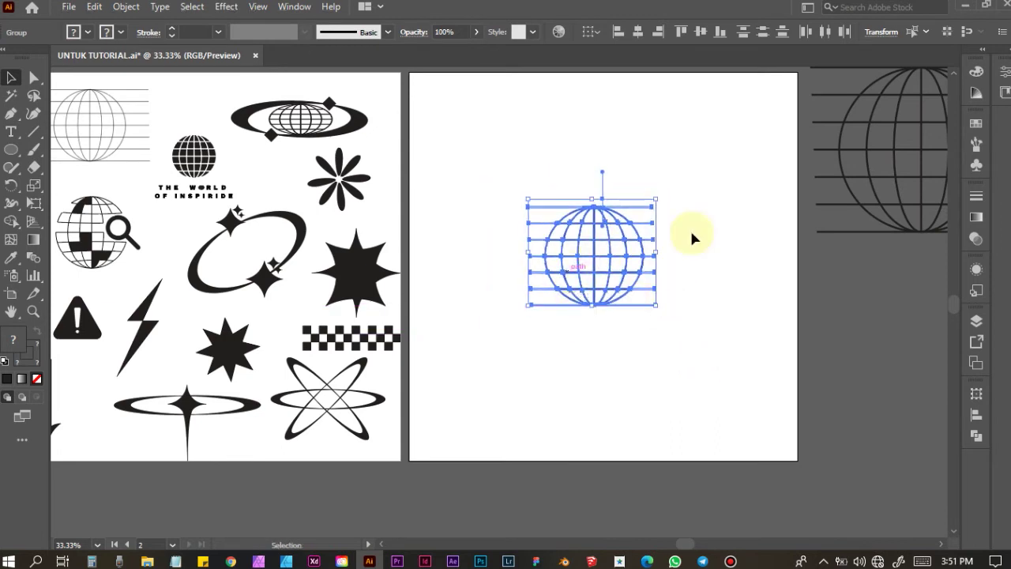
{"action": "left_click", "coordinate": [747, 229]}
{"action": "left_click_drag", "start_coordinate": [576, 233], "coordinate": [488, 131]}
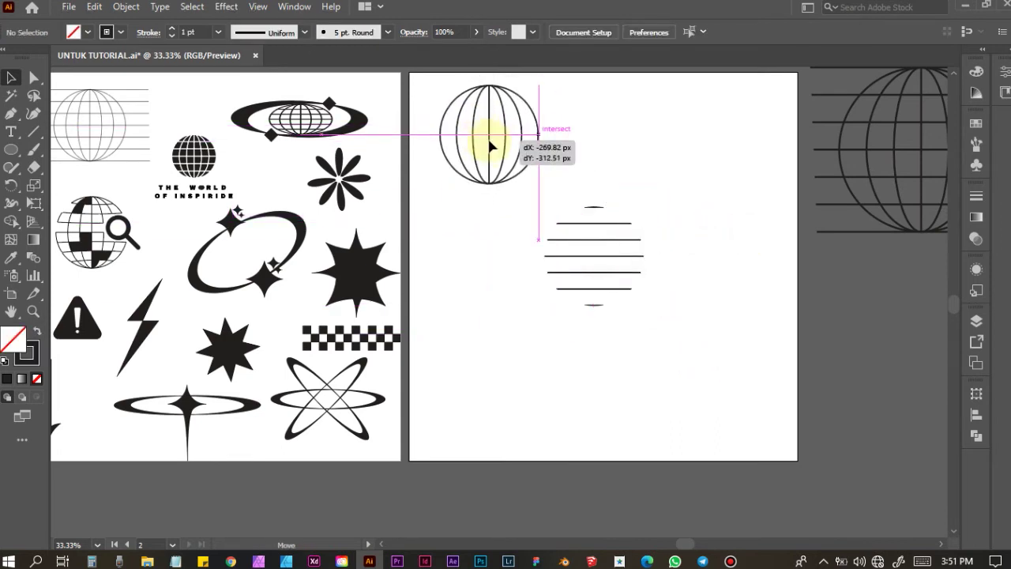
{"action": "key", "text": "ctrl+z"}
{"action": "left_click", "coordinate": [710, 288]}
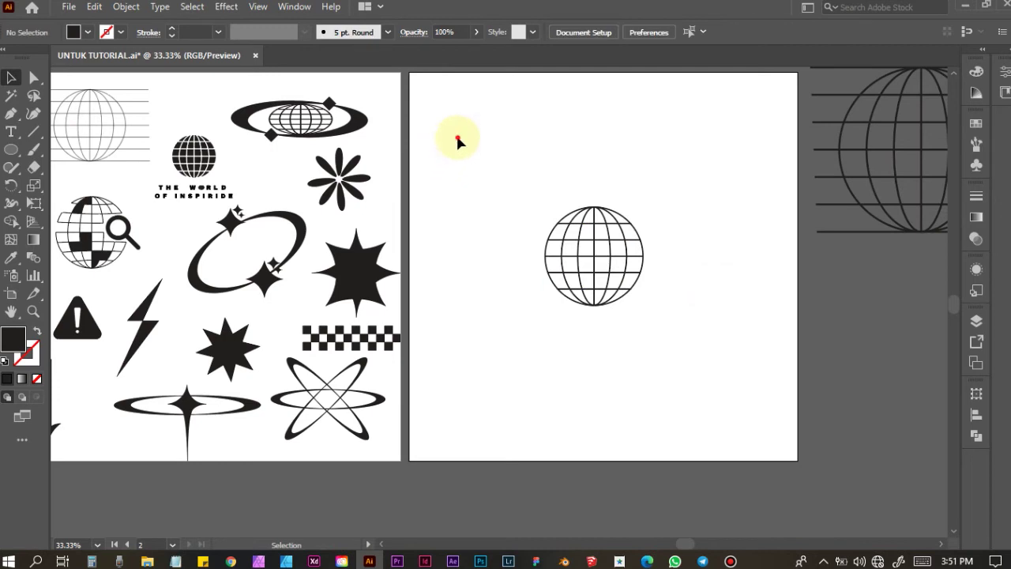
Group the globe's parts and move the group to the artboard's upper left
{"action": "right_click", "coordinate": [605, 272]}
{"action": "left_click", "coordinate": [666, 388]}
{"action": "left_click", "coordinate": [620, 314]}
{"action": "left_click", "coordinate": [609, 289]}
{"action": "left_click", "coordinate": [649, 304]}
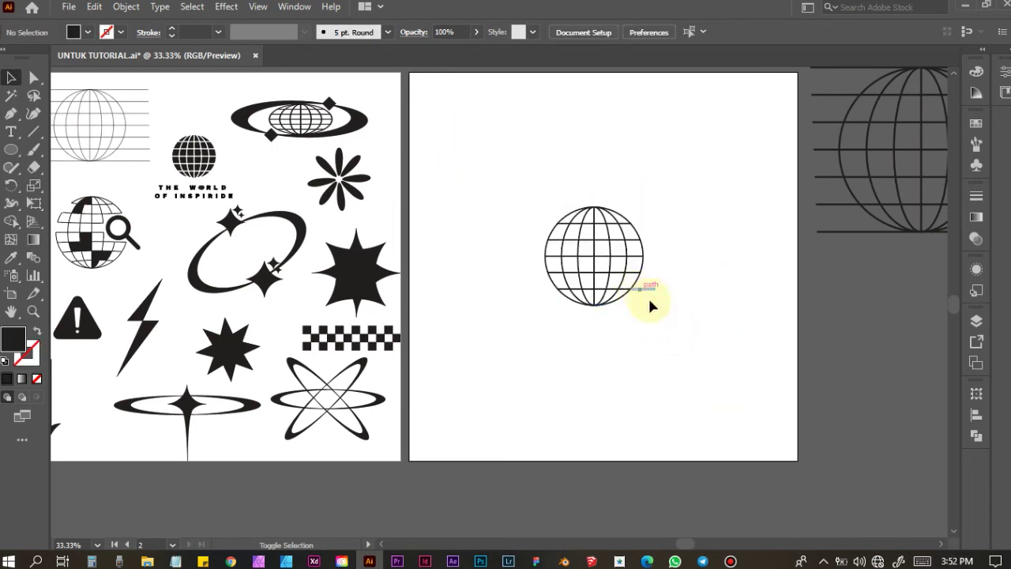
{"action": "left_click", "coordinate": [600, 290]}
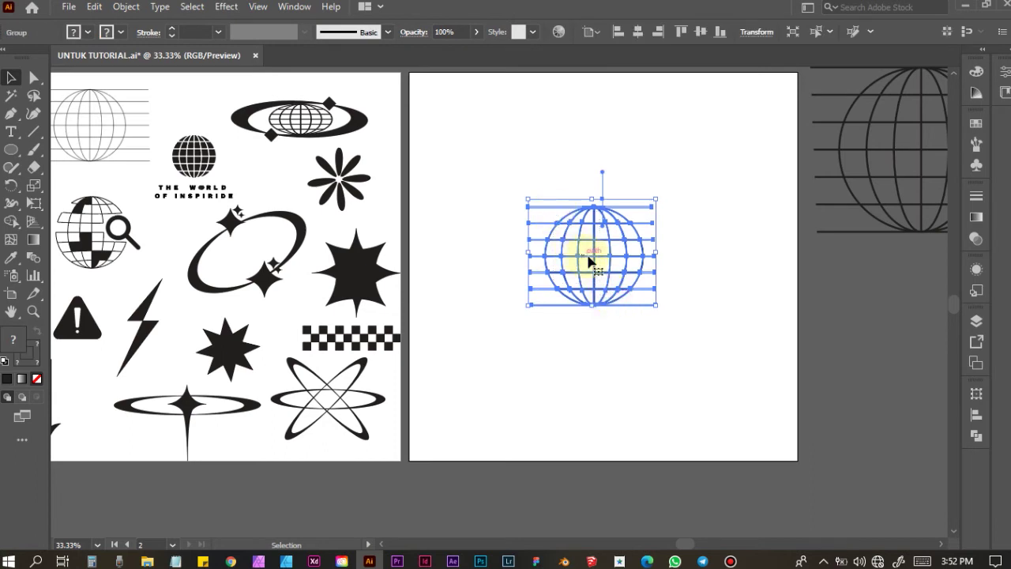
{"action": "left_click_drag", "start_coordinate": [591, 260], "coordinate": [486, 139]}
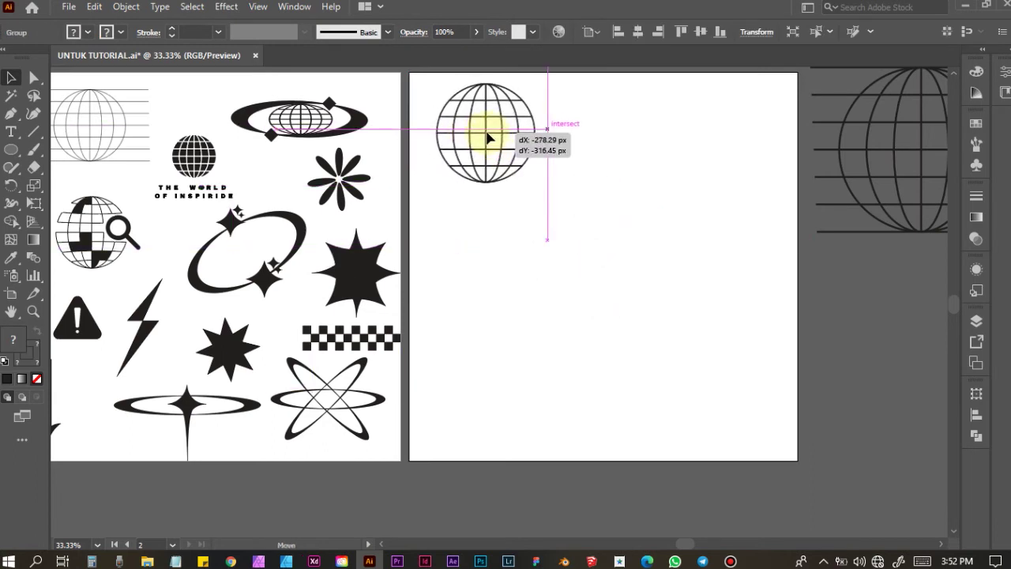
{"action": "left_click", "coordinate": [672, 131]}
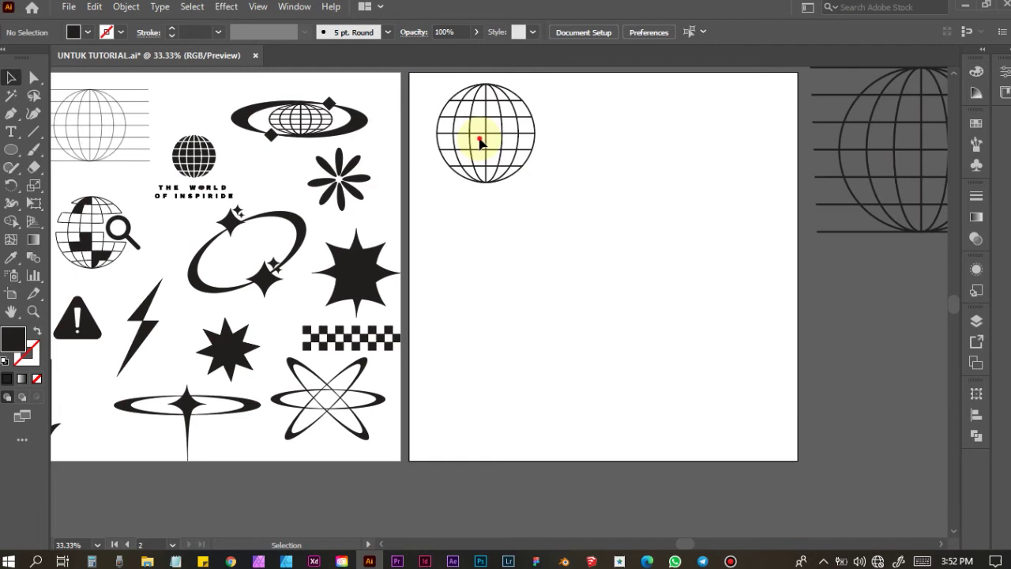
Place a copy of the globe to its right, squashed into a flatter oval
{"action": "left_click_drag", "start_coordinate": [485, 141], "coordinate": [620, 135]}
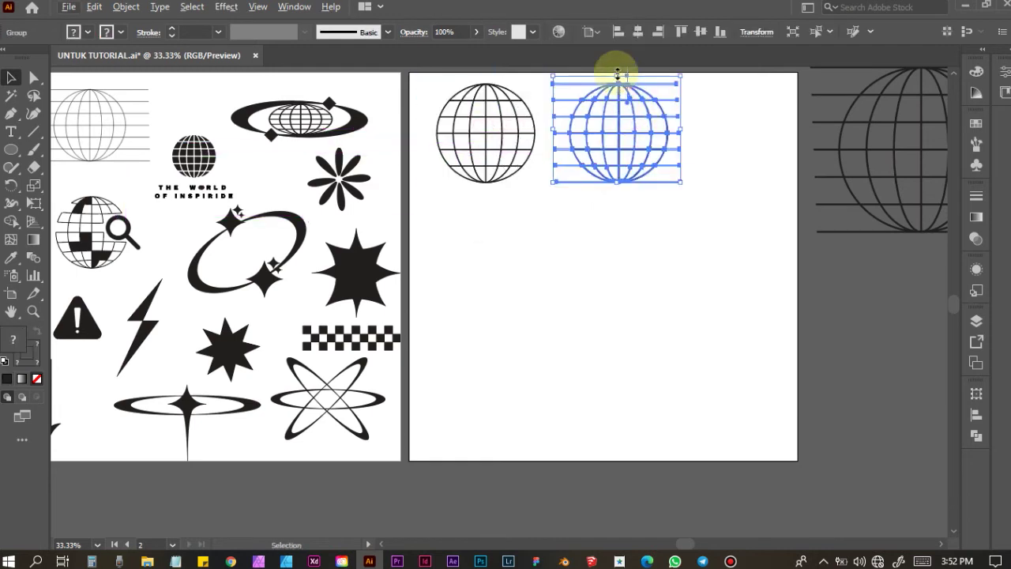
{"action": "left_click_drag", "start_coordinate": [618, 75], "coordinate": [618, 119]}
{"action": "left_click", "coordinate": [643, 229]}
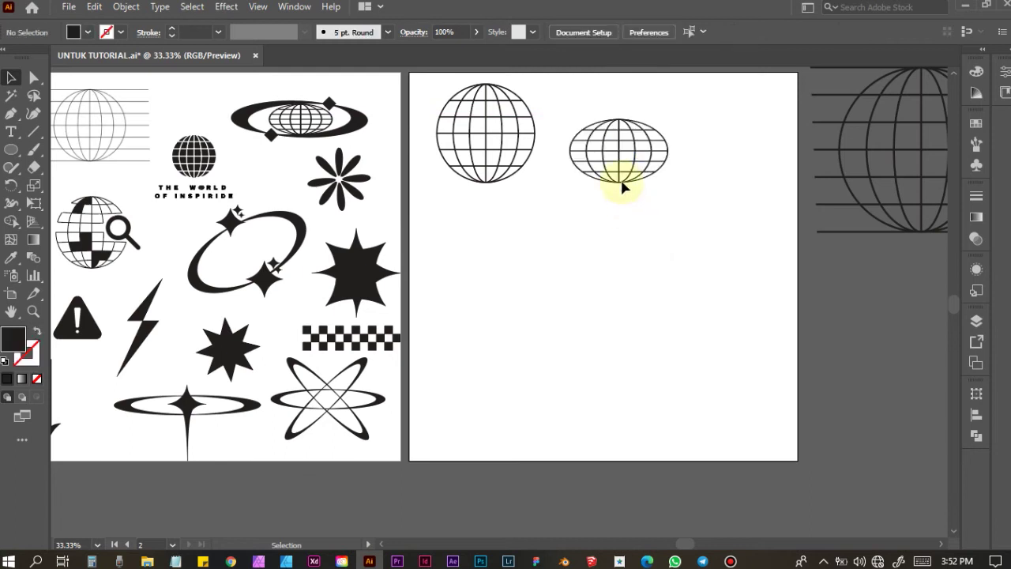
{"action": "left_click_drag", "start_coordinate": [613, 151], "coordinate": [609, 134]}
Draw a large black ellipse below the two globes
{"action": "left_click", "coordinate": [674, 254]}
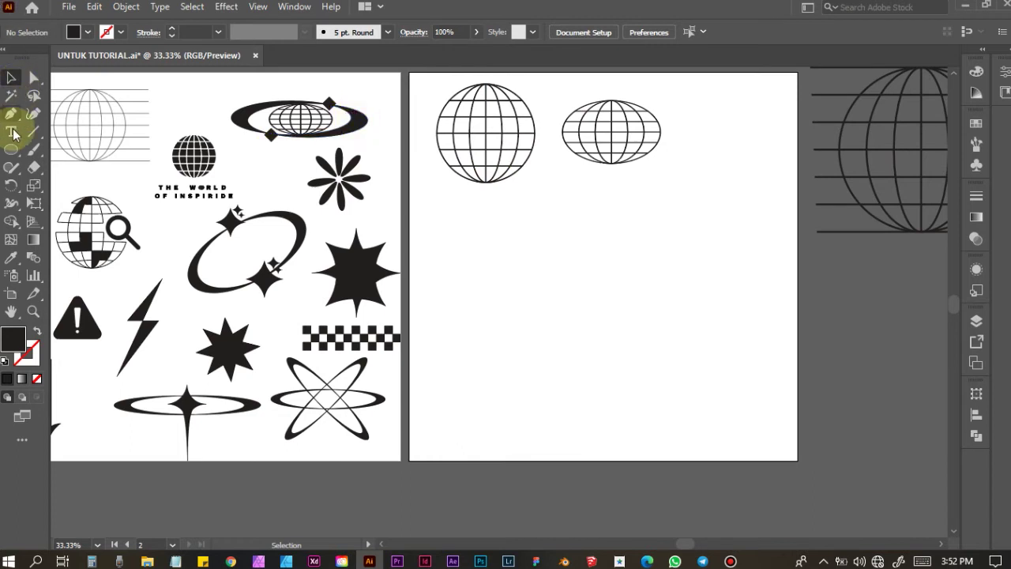
{"action": "left_click", "coordinate": [8, 154]}
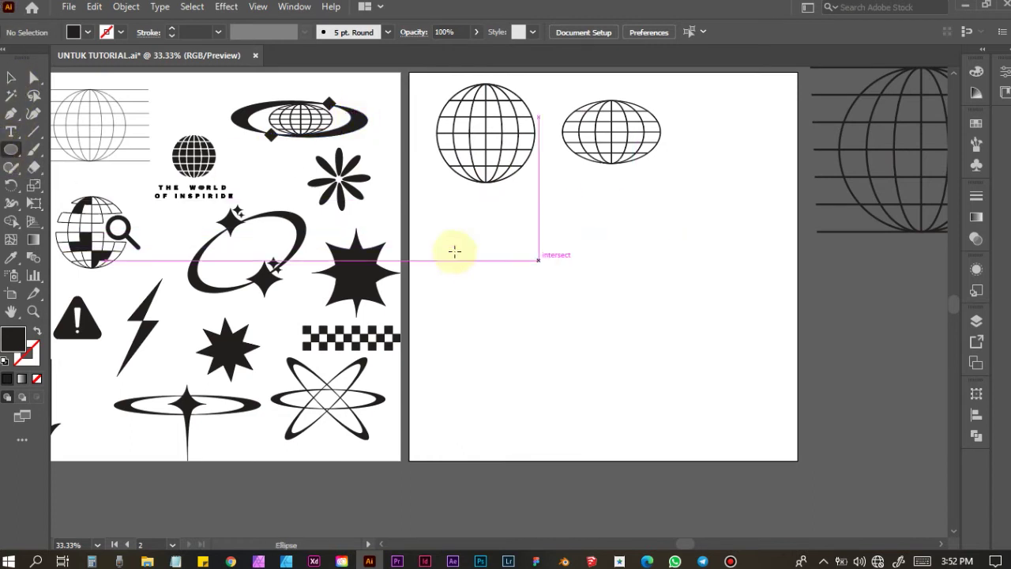
{"action": "mouse_move", "coordinate": [454, 228]}
{"action": "left_mouse_down"}
{"action": "mouse_move", "coordinate": [682, 332]}
{"action": "mouse_move", "coordinate": [672, 324]}
{"action": "left_mouse_up"}
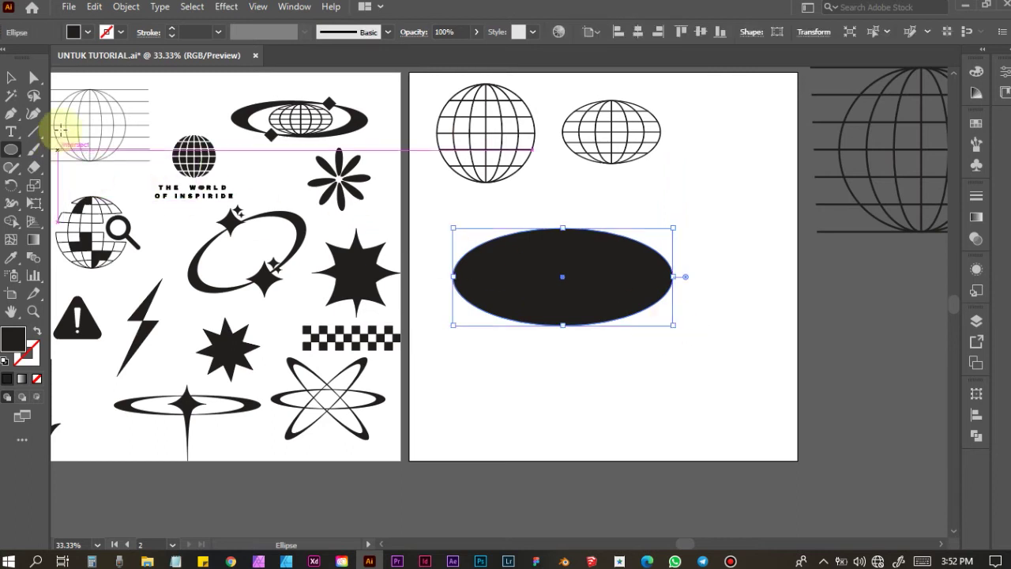
{"action": "left_click", "coordinate": [6, 77]}
{"action": "left_click", "coordinate": [772, 311]}
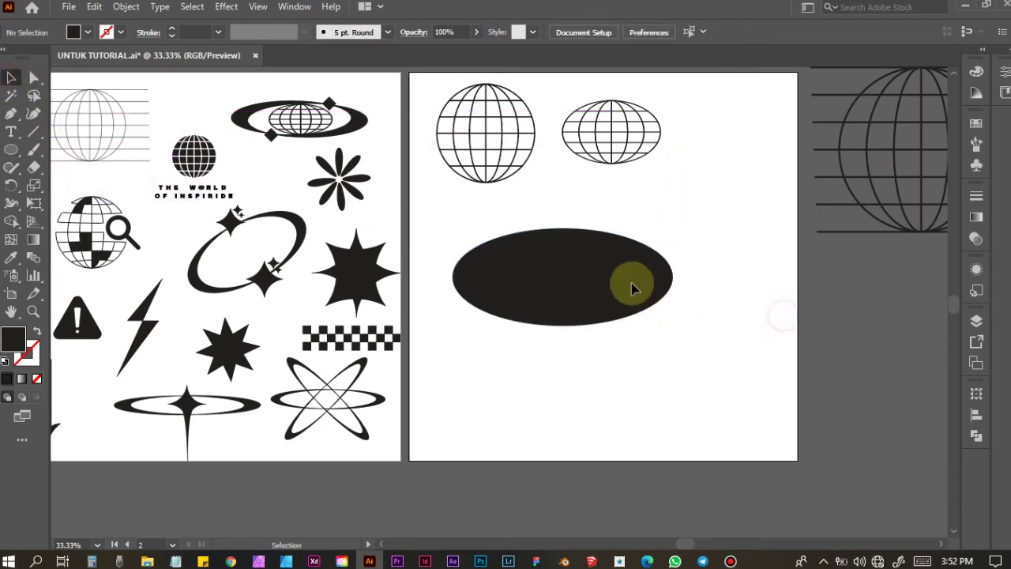
Offset a copy of the ellipse slightly right and apply Pathfinder Exclude to form a ring
{"action": "left_click_drag", "start_coordinate": [600, 286], "coordinate": [623, 286]}
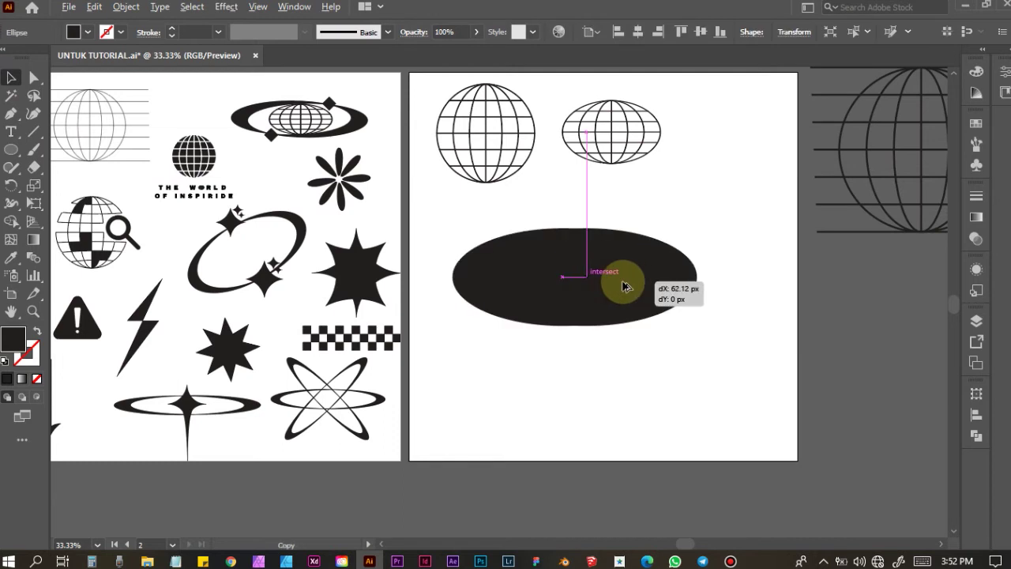
{"action": "left_click_drag", "start_coordinate": [624, 286], "coordinate": [628, 287]}
{"action": "left_click", "coordinate": [756, 293]}
{"action": "left_click", "coordinate": [632, 313]}
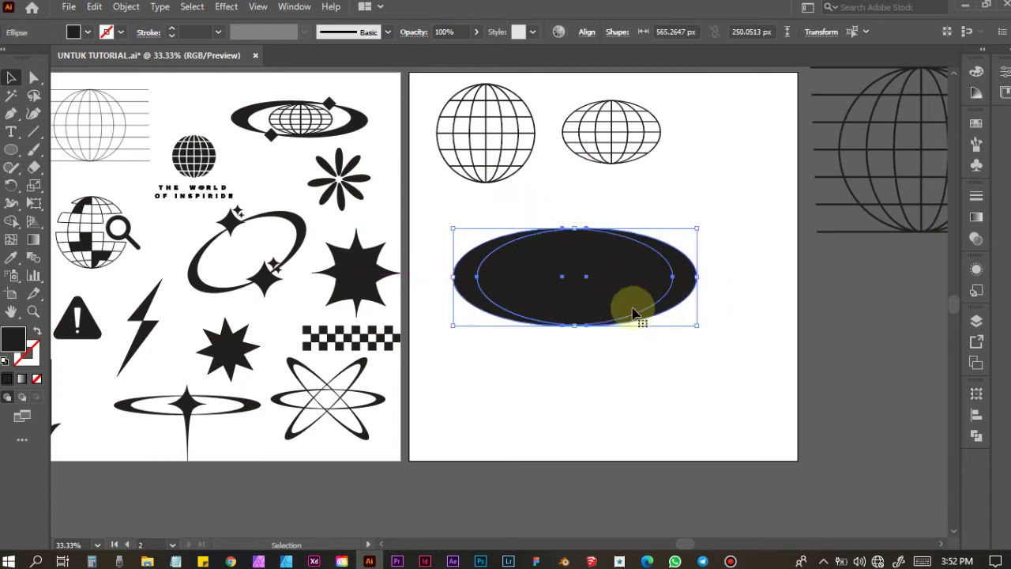
{"action": "left_click", "coordinate": [976, 436]}
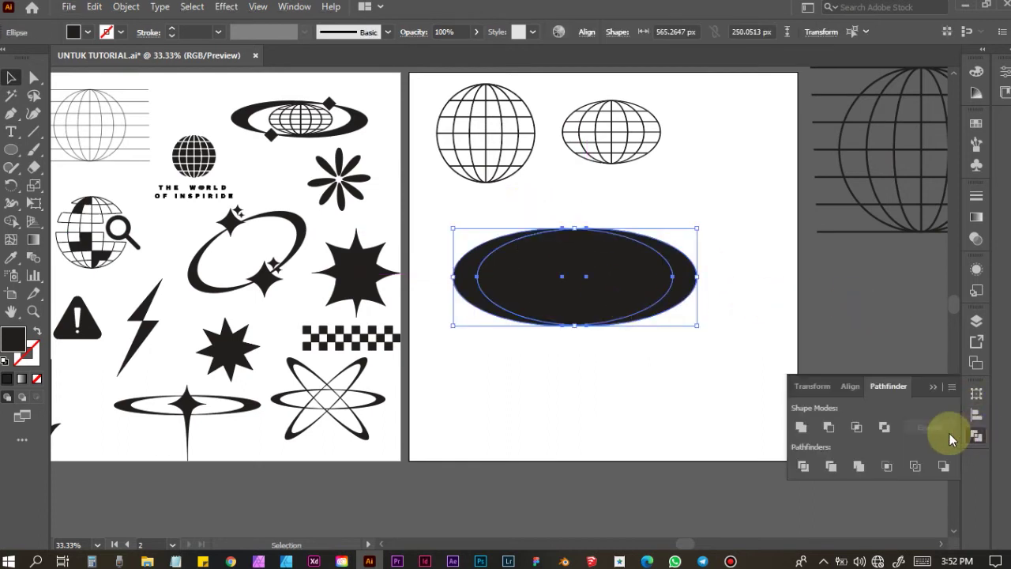
{"action": "left_click", "coordinate": [884, 428]}
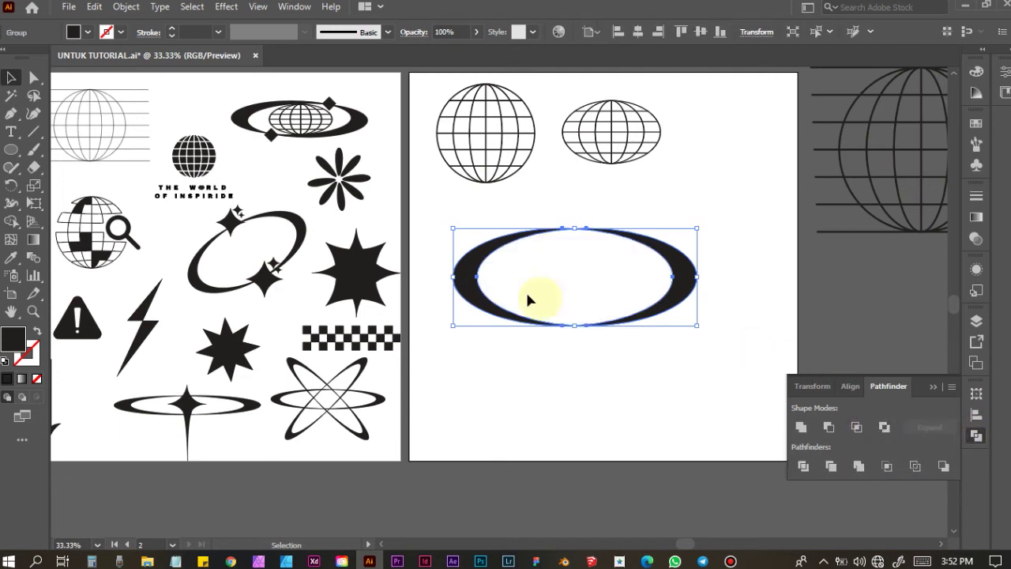
{"action": "left_click", "coordinate": [13, 79]}
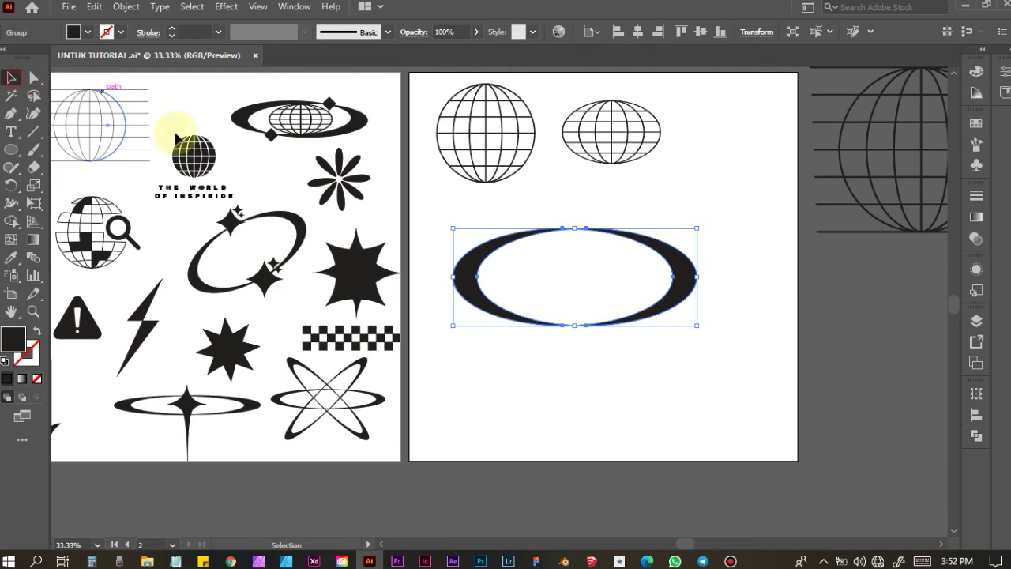
{"action": "left_click", "coordinate": [736, 263]}
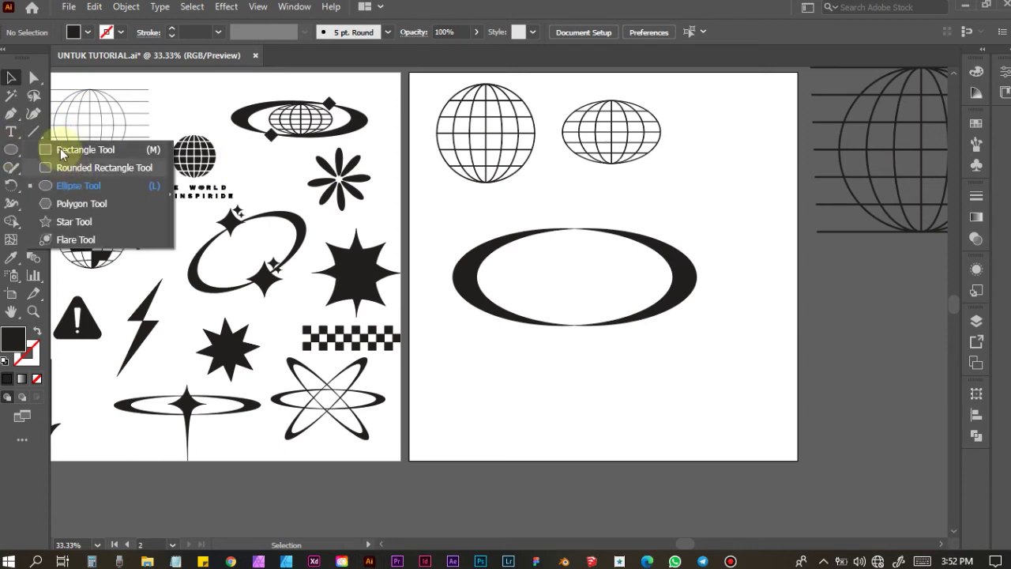
Draw a small black square, rotate it 45° into a diamond, and shrink it slightly
{"action": "left_click_drag", "start_coordinate": [12, 152], "coordinate": [79, 147]}
{"action": "left_click_drag", "start_coordinate": [727, 346], "coordinate": [767, 384]}
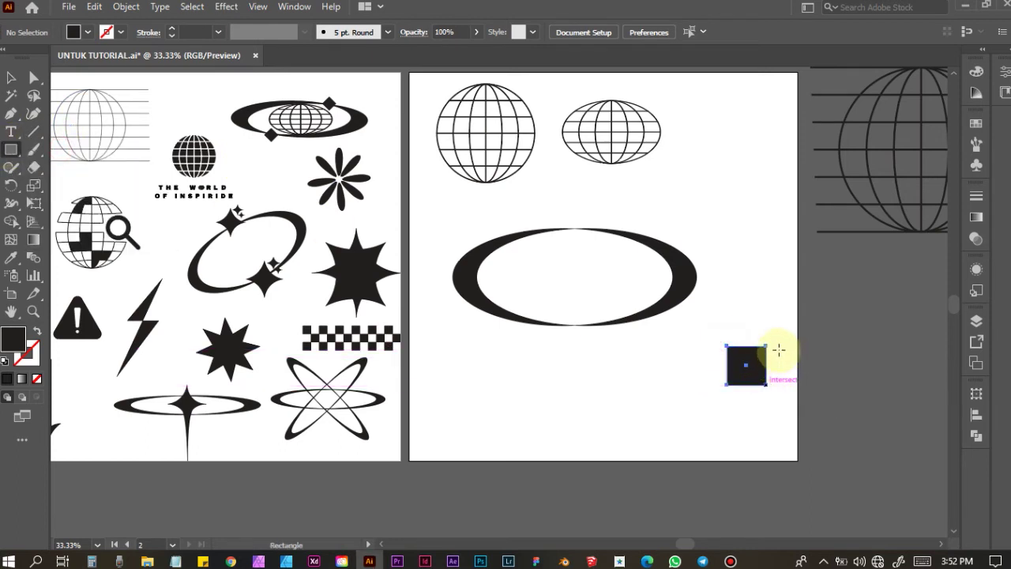
{"action": "left_click_drag", "start_coordinate": [779, 388], "coordinate": [780, 361]}
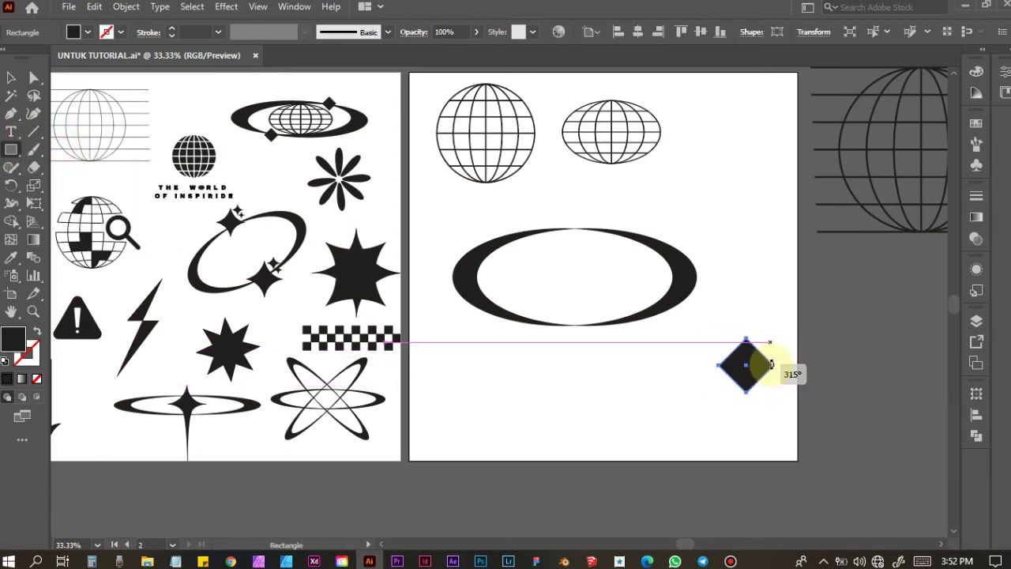
{"action": "left_click", "coordinate": [9, 77]}
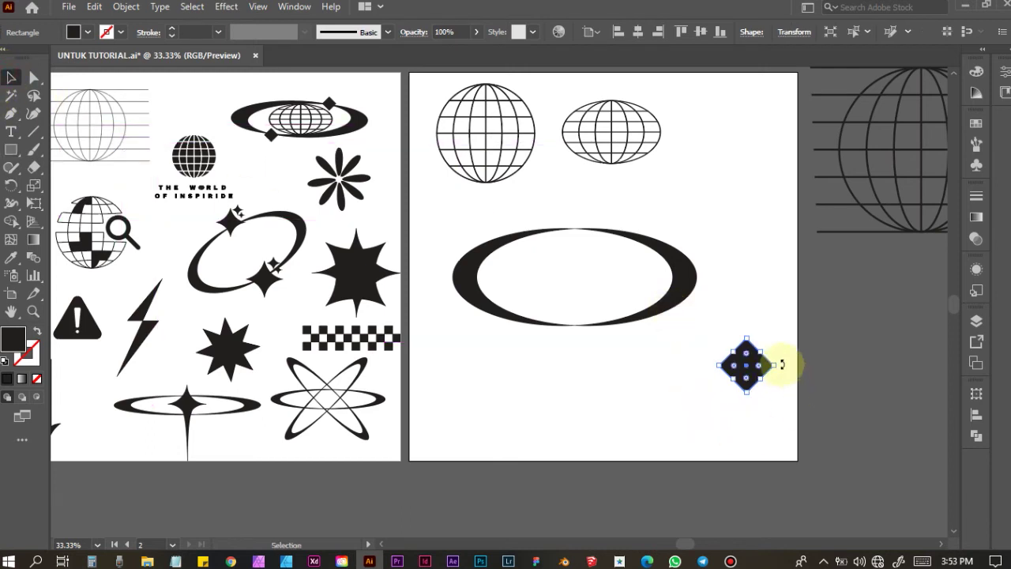
{"action": "left_click_drag", "start_coordinate": [774, 362], "coordinate": [764, 377]}
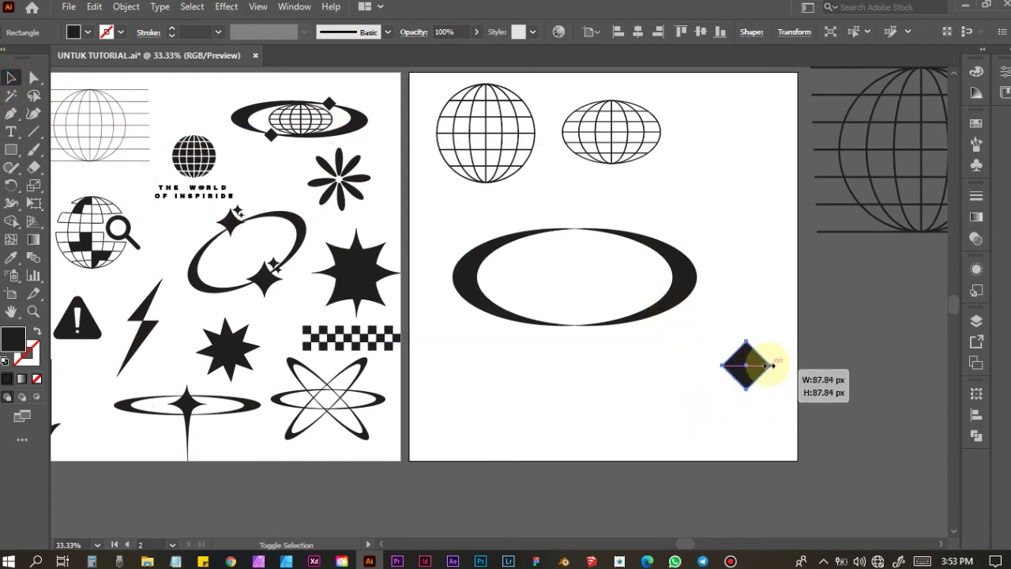
Move the diamond onto the ring's top and place a copy at its bottom
{"action": "left_click", "coordinate": [711, 332]}
{"action": "left_click_drag", "start_coordinate": [746, 365], "coordinate": [586, 235]}
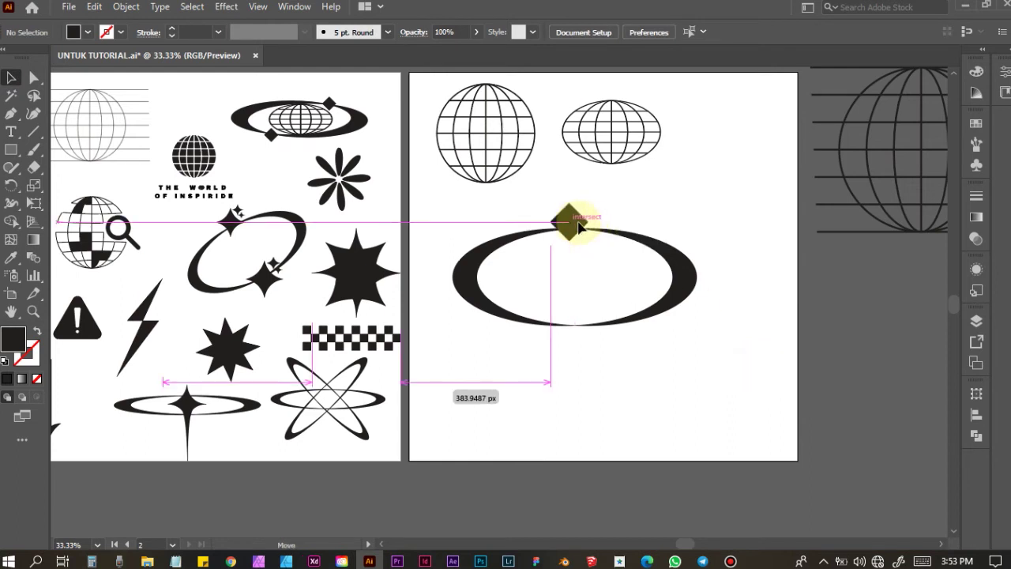
{"action": "left_click", "coordinate": [751, 226]}
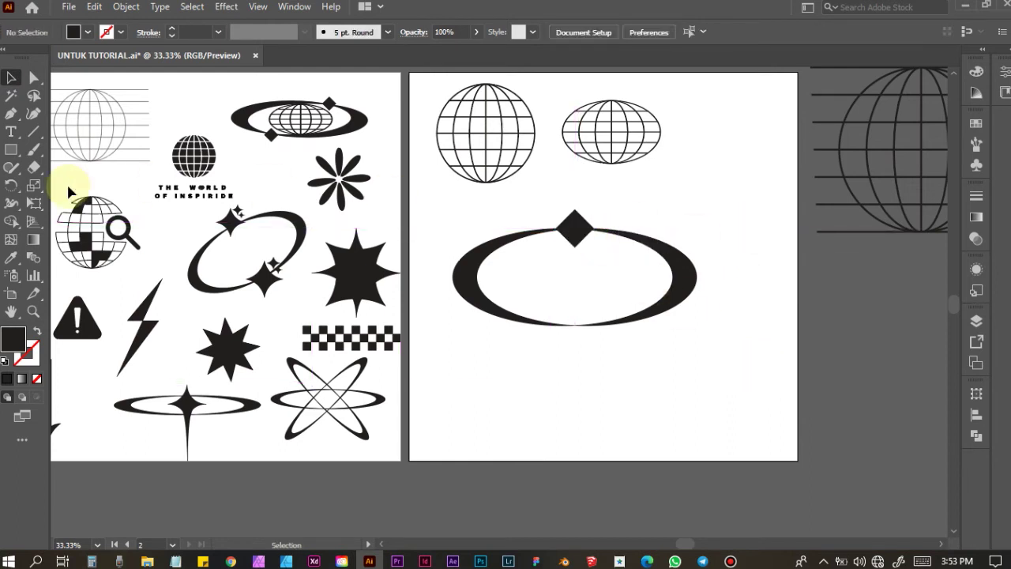
{"action": "left_click_drag", "start_coordinate": [584, 231], "coordinate": [591, 329]}
{"action": "left_click", "coordinate": [716, 351]}
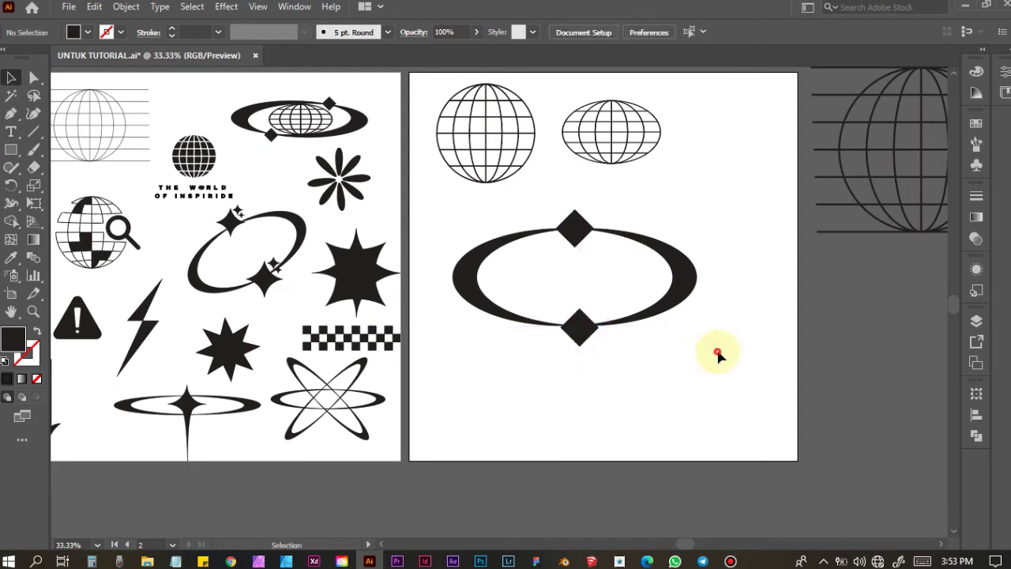
{"action": "left_click", "coordinate": [640, 151]}
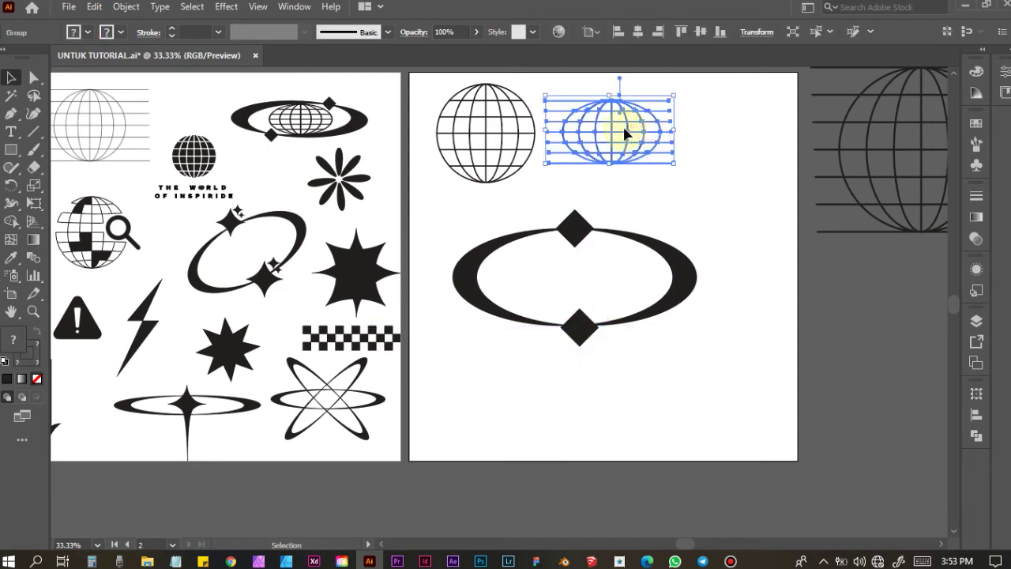
Alt-drag a copy of the flattened grid globe into the ring's centre, between the diamonds
{"action": "left_click", "coordinate": [652, 256], "text": "shift"}
{"action": "left_click", "coordinate": [738, 217]}
{"action": "left_click", "coordinate": [567, 95]}
{"action": "left_click", "coordinate": [634, 139]}
{"action": "left_click_drag", "start_coordinate": [630, 137], "coordinate": [593, 286]}
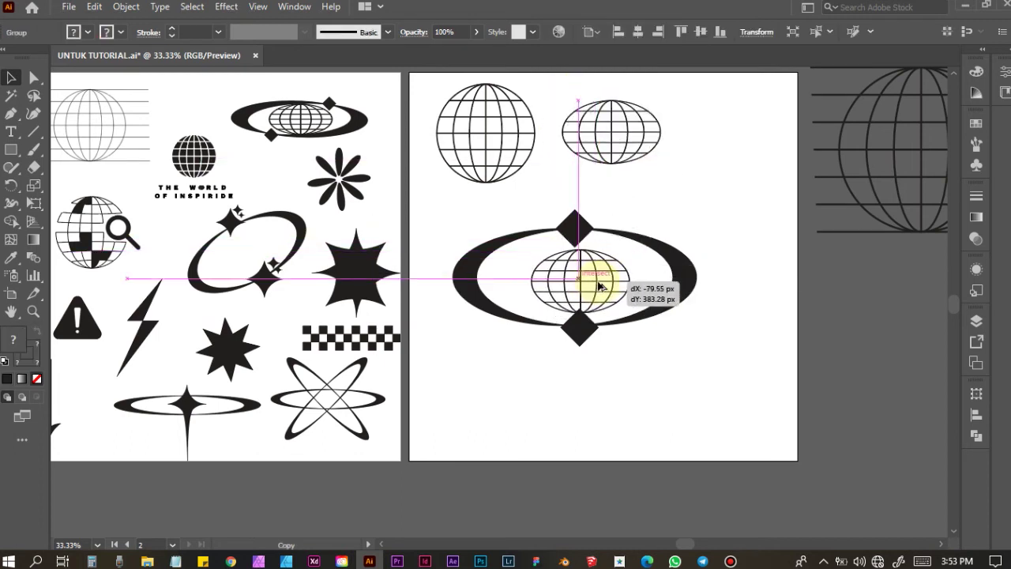
{"action": "left_click_drag", "start_coordinate": [594, 286], "coordinate": [596, 283]}
{"action": "left_click", "coordinate": [743, 275]}
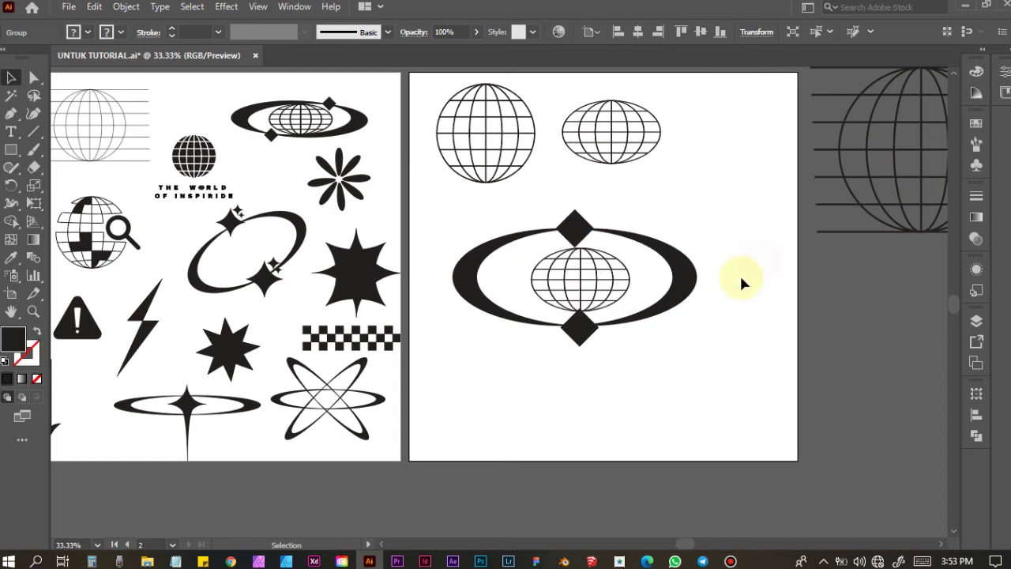
{"action": "scroll", "coordinate": [672, 289], "scroll_direction": "down", "scroll_amount": 3}
{"action": "scroll", "coordinate": [675, 294], "scroll_direction": "up", "scroll_amount": 3}
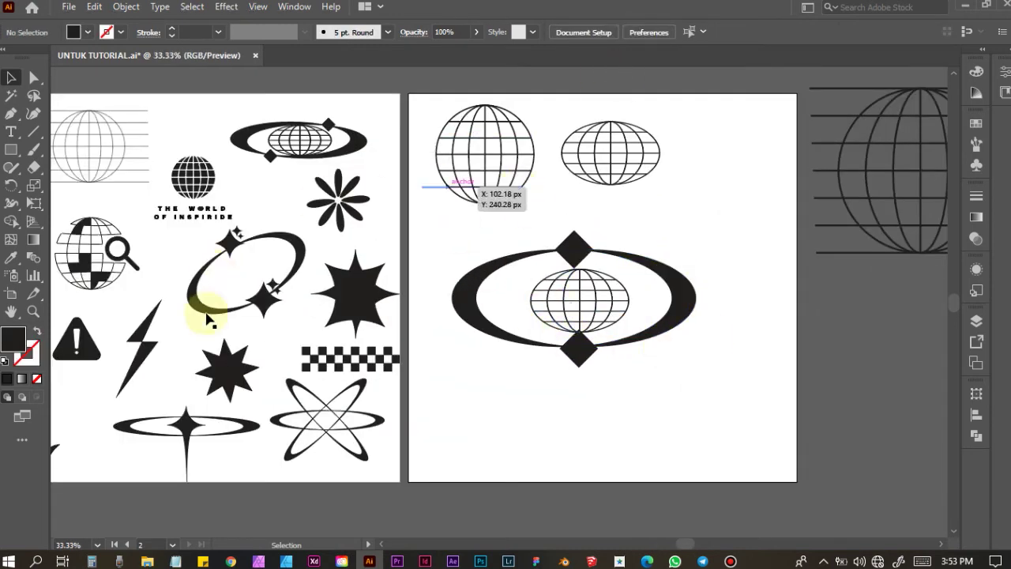
{"action": "scroll", "coordinate": [307, 267], "scroll_direction": "down", "scroll_amount": 1}
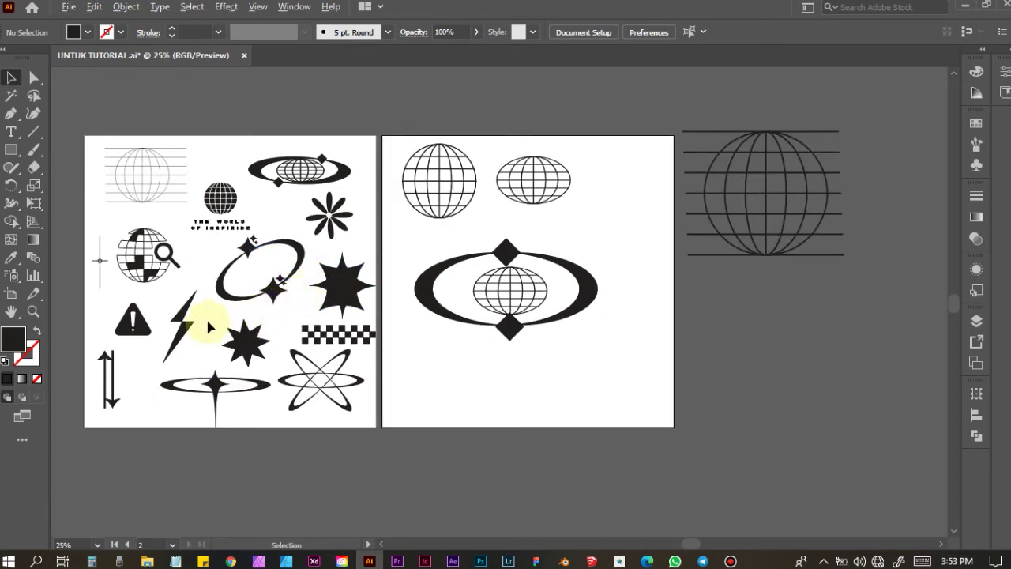
{"action": "scroll", "coordinate": [209, 328], "scroll_direction": "up", "scroll_amount": 1}
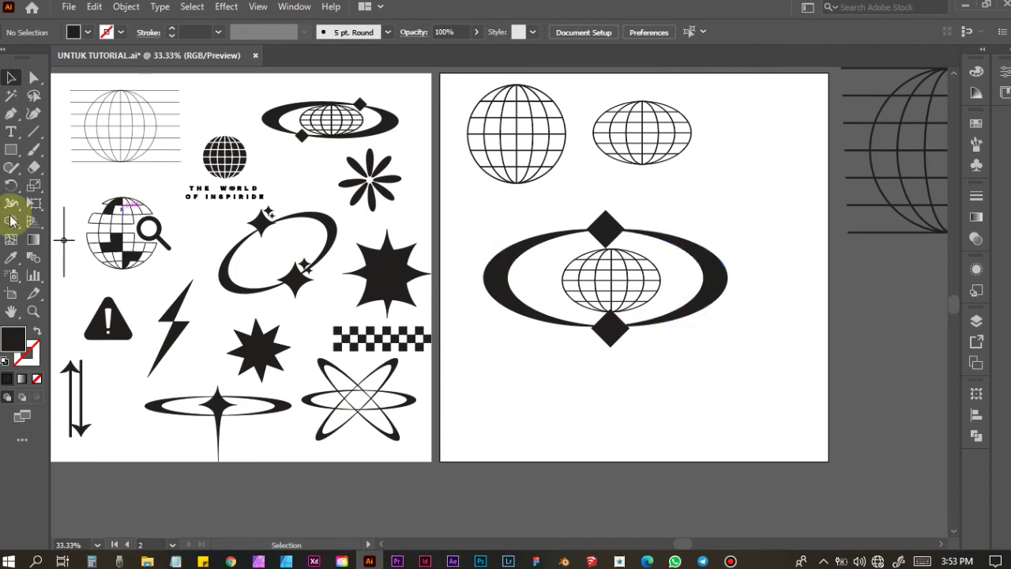
Draw a wide black ellipse below the emblem
{"action": "left_click_drag", "start_coordinate": [14, 156], "coordinate": [63, 203]}
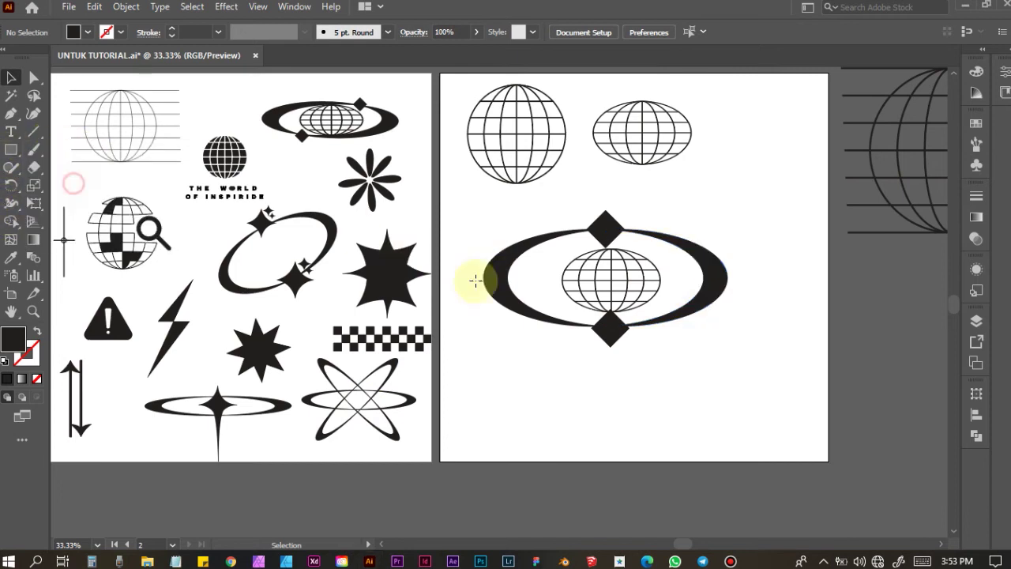
{"action": "mouse_move", "coordinate": [494, 380]}
{"action": "left_mouse_down"}
{"action": "mouse_move", "coordinate": [644, 431]}
{"action": "mouse_move", "coordinate": [752, 443]}
{"action": "left_mouse_up"}
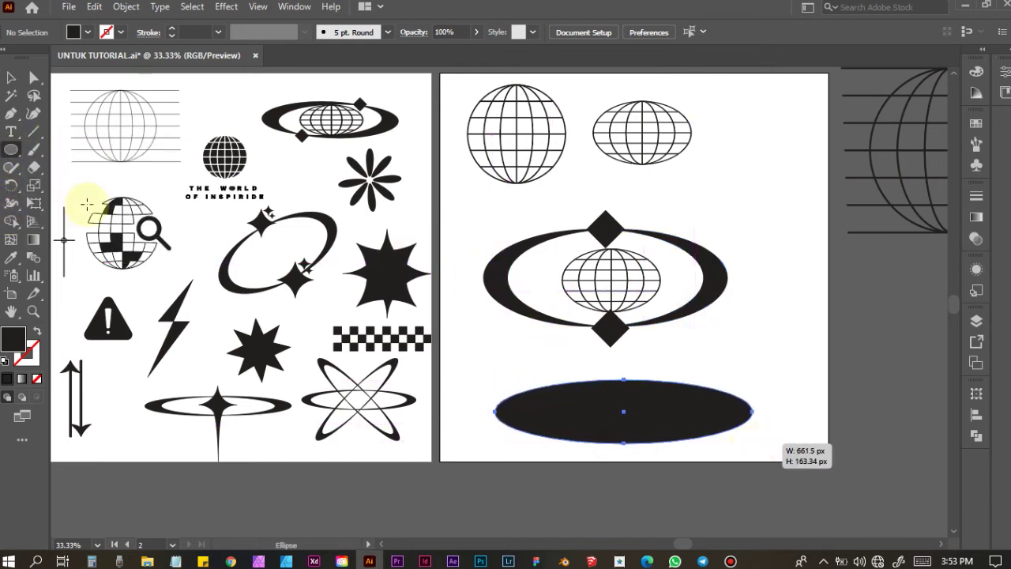
{"action": "left_click", "coordinate": [11, 78]}
{"action": "mouse_move", "coordinate": [685, 415]}
{"action": "left_mouse_down"}
{"action": "mouse_move", "coordinate": [703, 410]}
{"action": "mouse_move", "coordinate": [710, 421]}
{"action": "mouse_move", "coordinate": [681, 426]}
{"action": "left_mouse_up"}
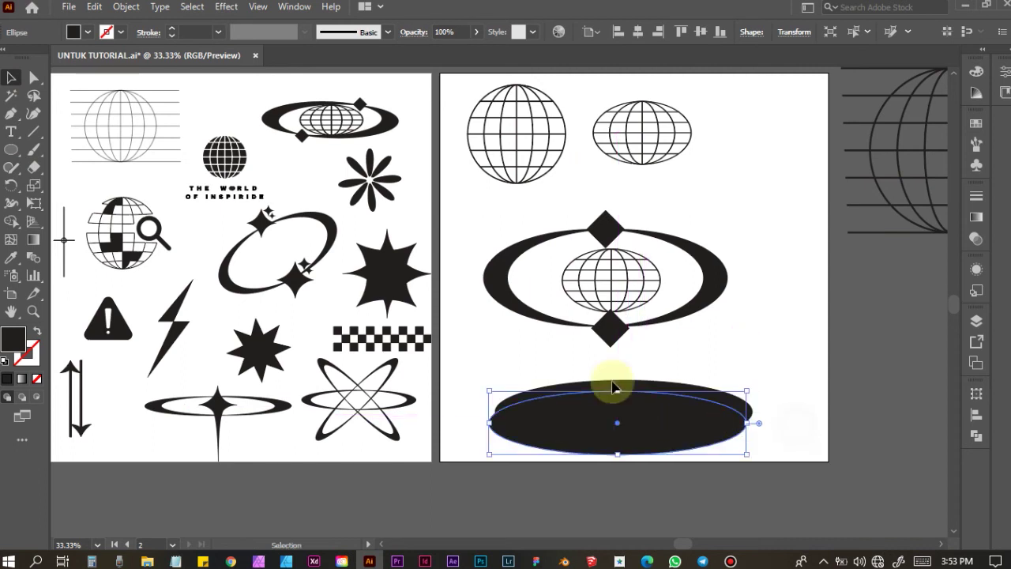
{"action": "left_click", "coordinate": [538, 350]}
{"action": "left_click", "coordinate": [624, 448]}
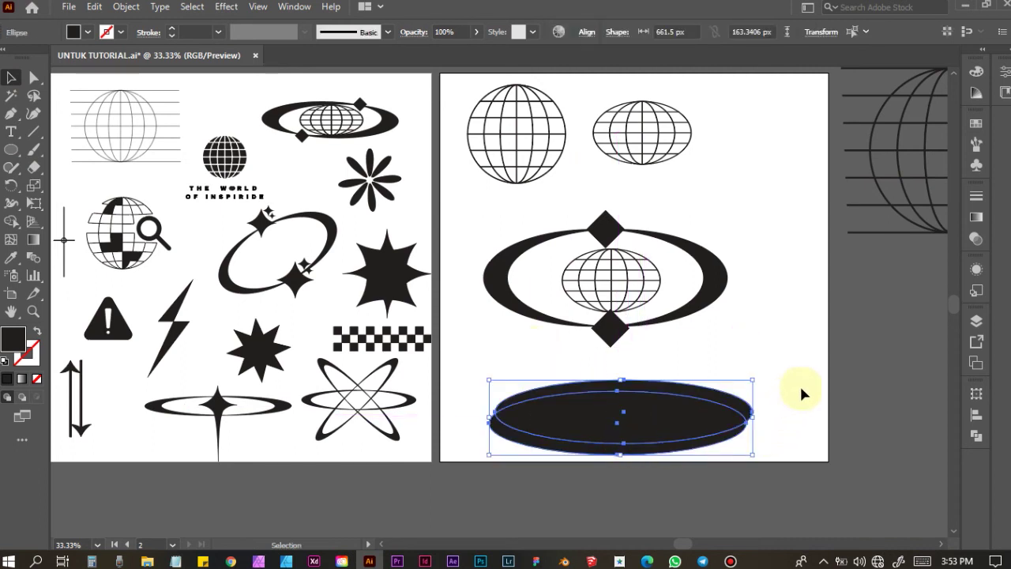
{"action": "left_click", "coordinate": [779, 407]}
Tilt the ellipse about 30° counter-clockwise and drop a copy over it
{"action": "left_click_drag", "start_coordinate": [638, 416], "coordinate": [643, 408]}
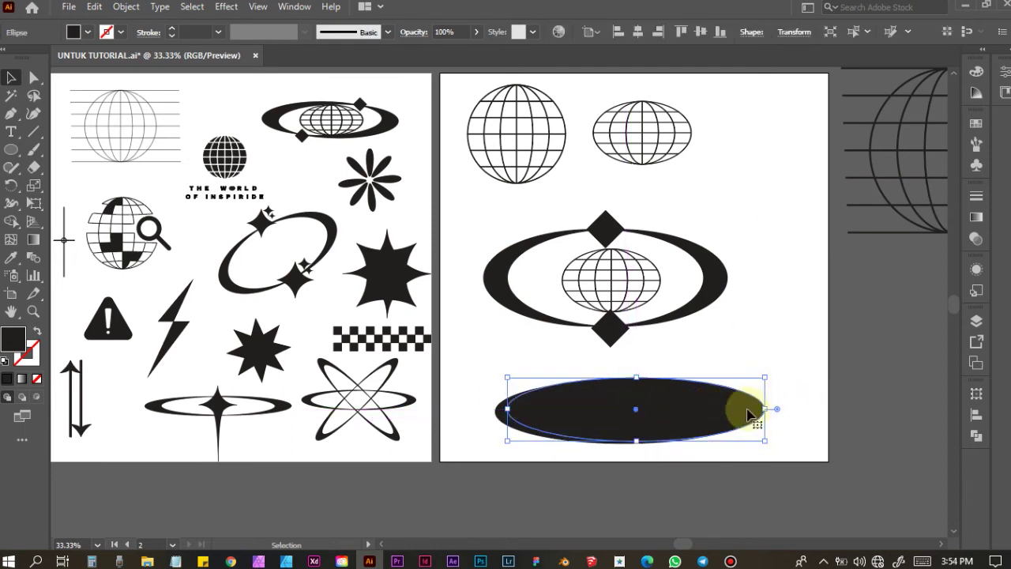
{"action": "key", "text": "ctrl+z"}
{"action": "left_click", "coordinate": [633, 410]}
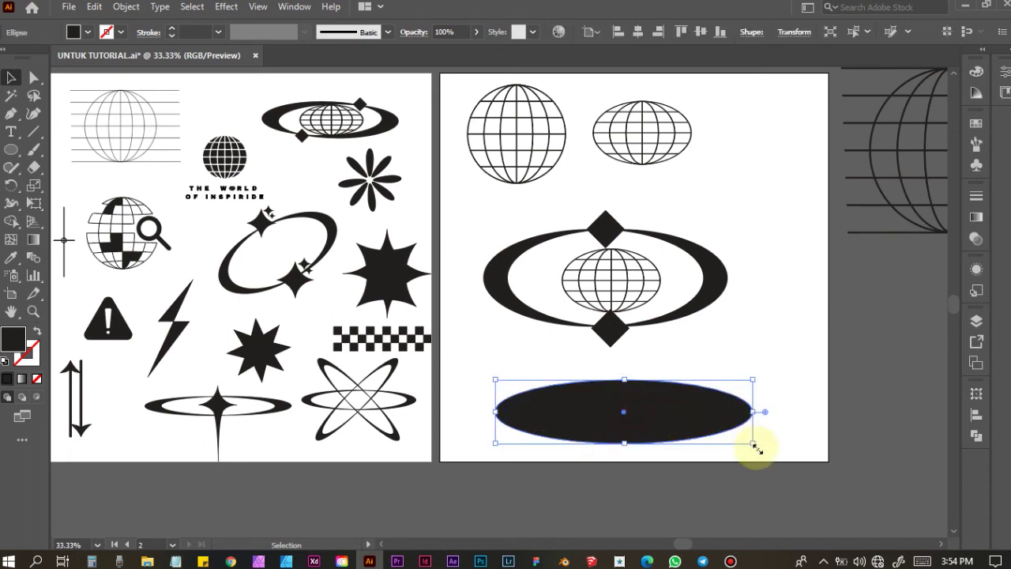
{"action": "mouse_move", "coordinate": [760, 447]}
{"action": "left_mouse_down"}
{"action": "mouse_move", "coordinate": [663, 405]}
{"action": "mouse_move", "coordinate": [630, 404]}
{"action": "left_mouse_up"}
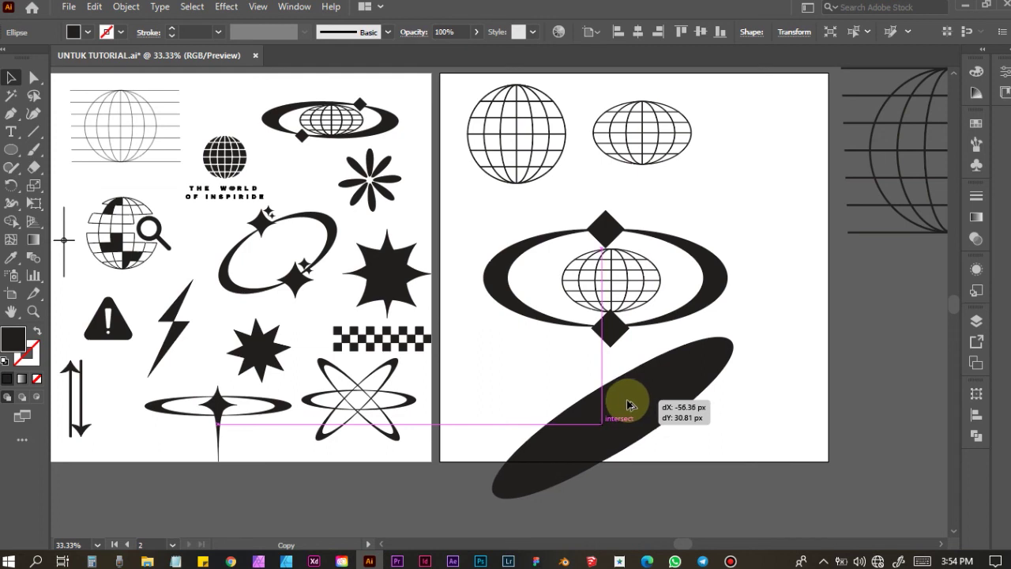
{"action": "left_click_drag", "start_coordinate": [630, 404], "coordinate": [621, 401]}
{"action": "left_click", "coordinate": [795, 435]}
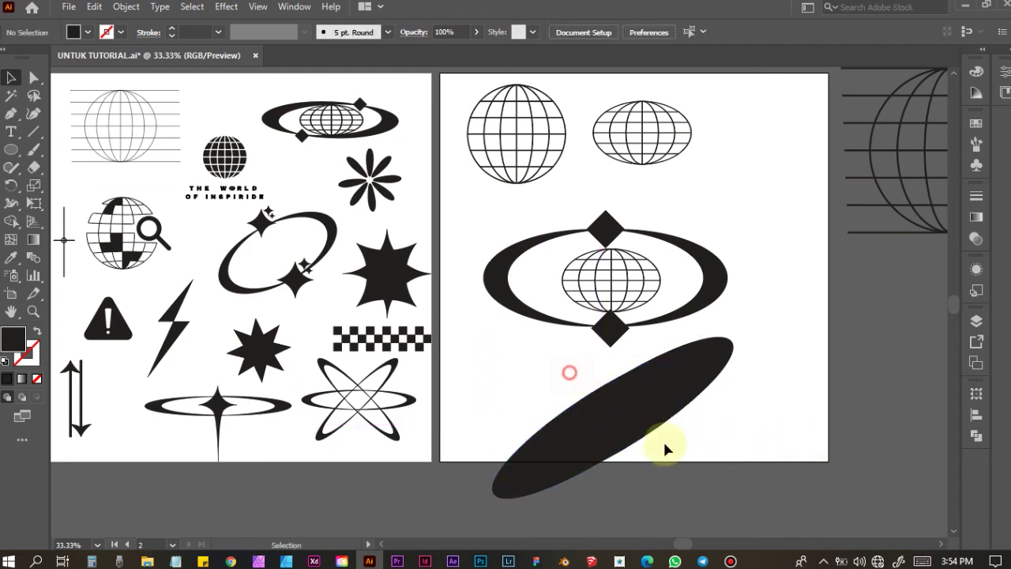
Offset the inner ellipse up and left, then apply Minus Front to leave a crescent ring
{"action": "left_click_drag", "start_coordinate": [569, 371], "coordinate": [745, 451]}
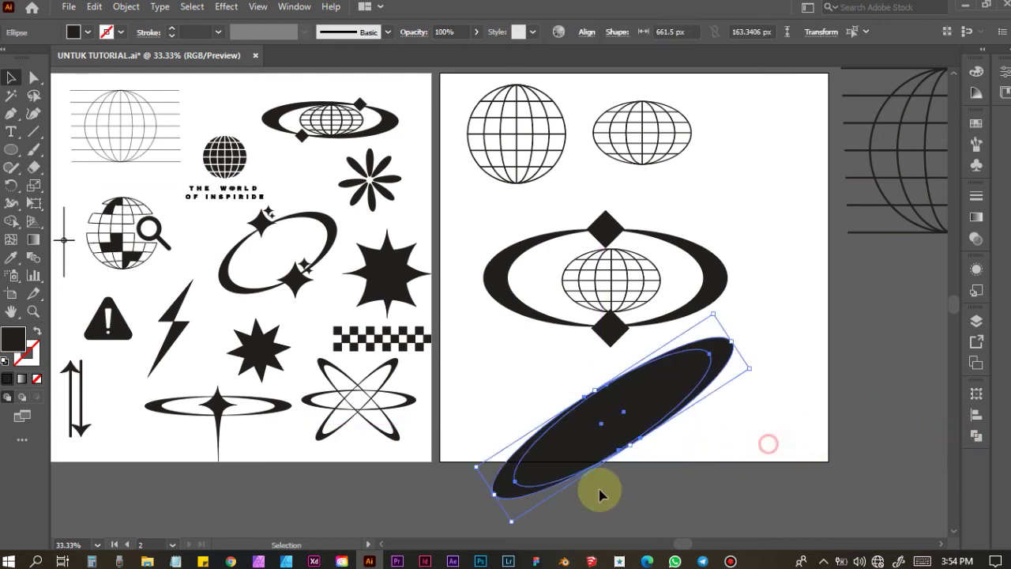
{"action": "left_click", "coordinate": [483, 486]}
{"action": "mouse_move", "coordinate": [510, 497]}
{"action": "left_mouse_down"}
{"action": "mouse_move", "coordinate": [493, 480]}
{"action": "mouse_move", "coordinate": [501, 477]}
{"action": "left_mouse_up"}
{"action": "left_click", "coordinate": [760, 444]}
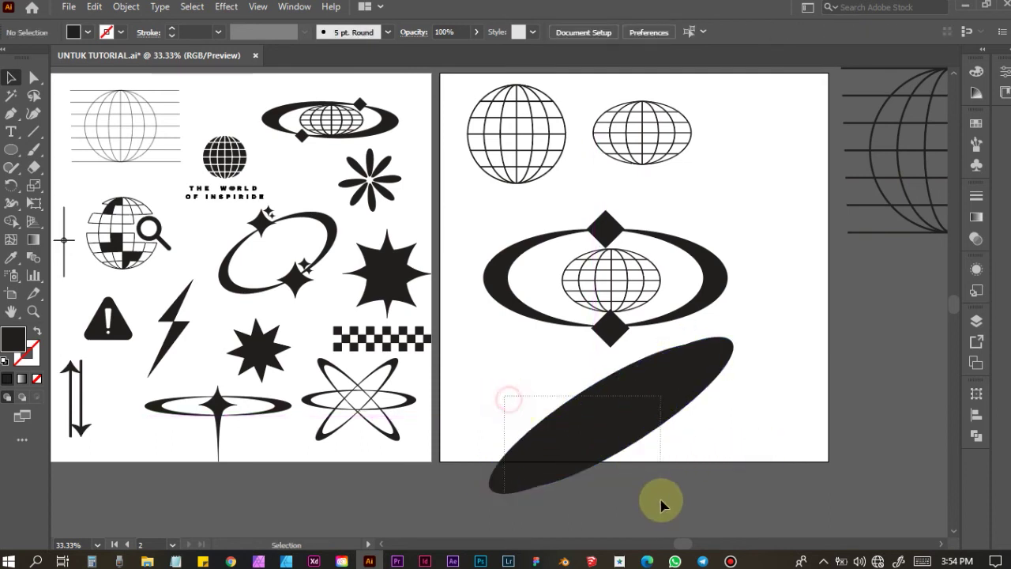
{"action": "left_click_drag", "start_coordinate": [515, 413], "coordinate": [661, 500]}
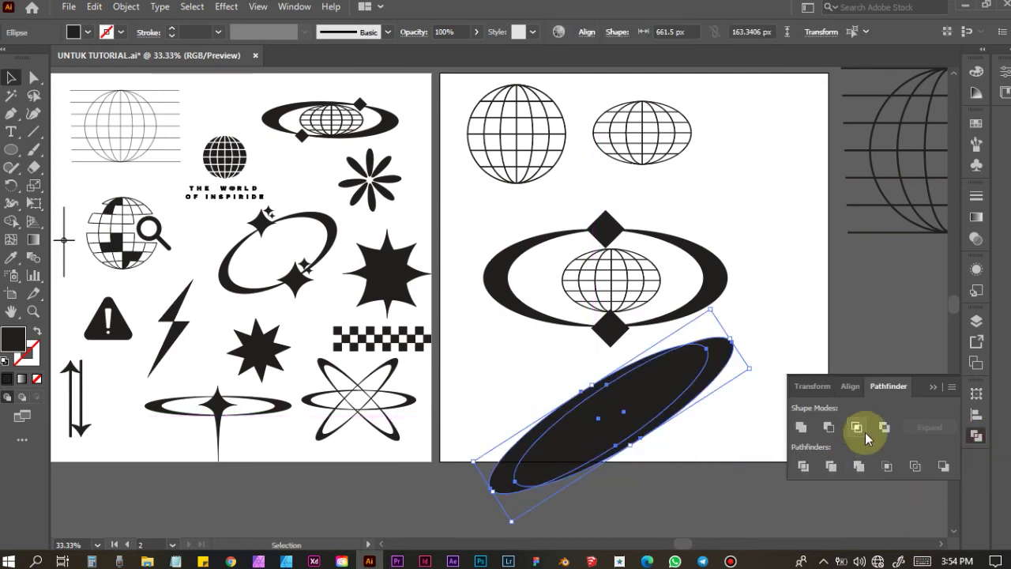
{"action": "left_click", "coordinate": [829, 428]}
{"action": "left_click", "coordinate": [820, 307]}
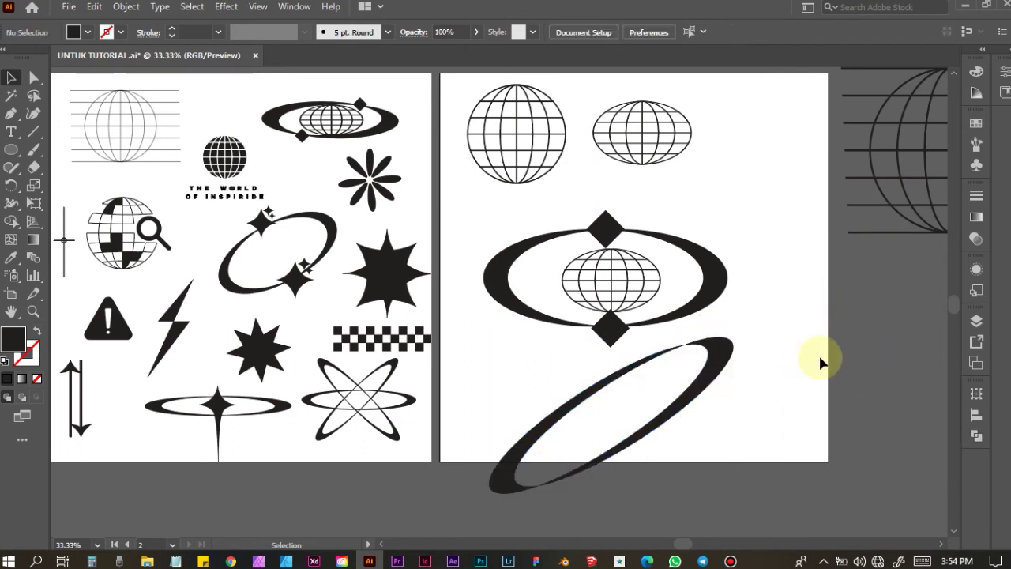
{"action": "left_click", "coordinate": [402, 281]}
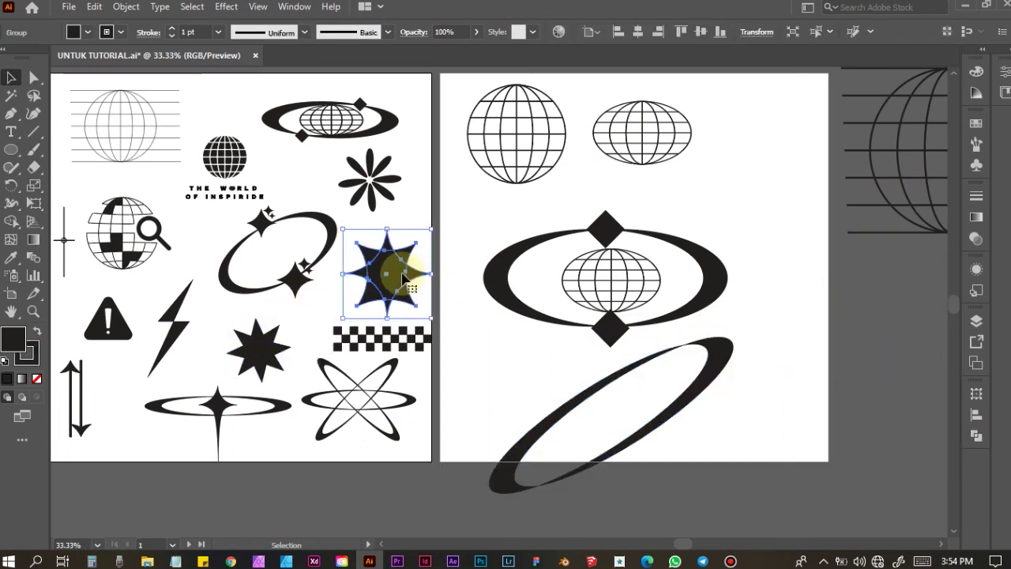
Rotate the small eight-point star, then draw a many-pointed spiky star beside the ring
{"action": "left_click", "coordinate": [260, 339]}
{"action": "left_click_drag", "start_coordinate": [227, 317], "coordinate": [203, 338]}
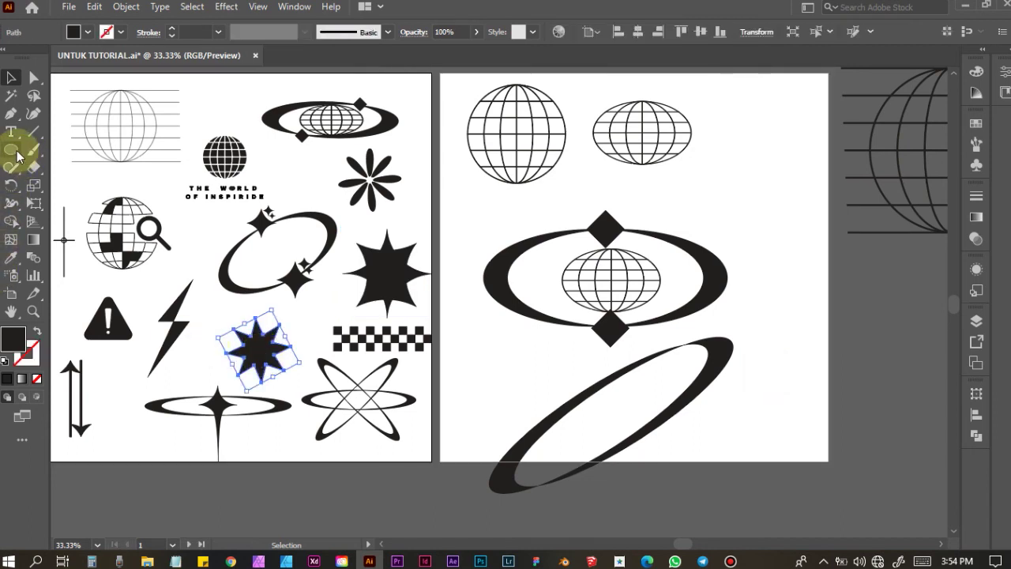
{"action": "left_click_drag", "start_coordinate": [11, 149], "coordinate": [79, 219]}
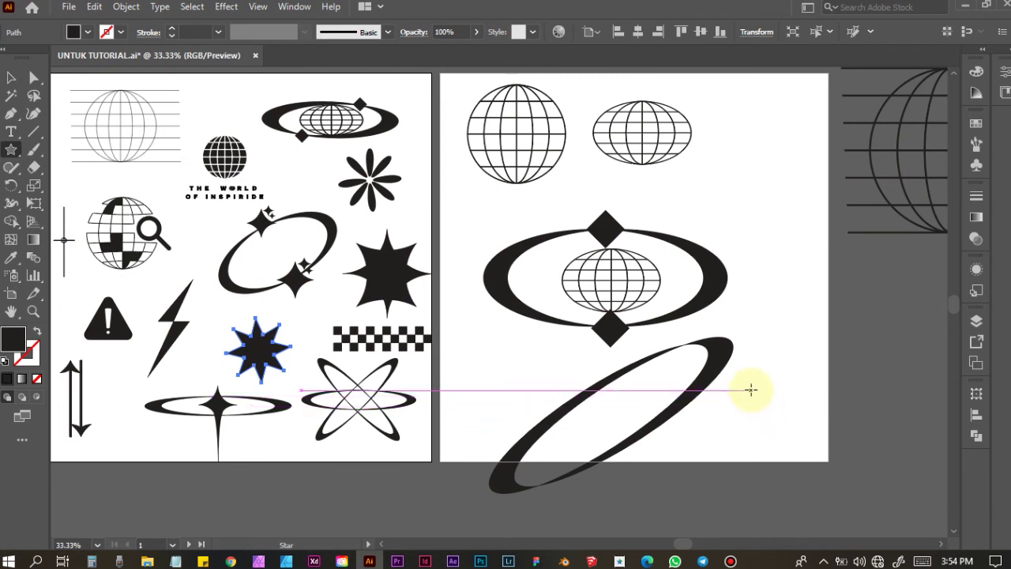
{"action": "left_click_drag", "start_coordinate": [750, 390], "coordinate": [777, 423]}
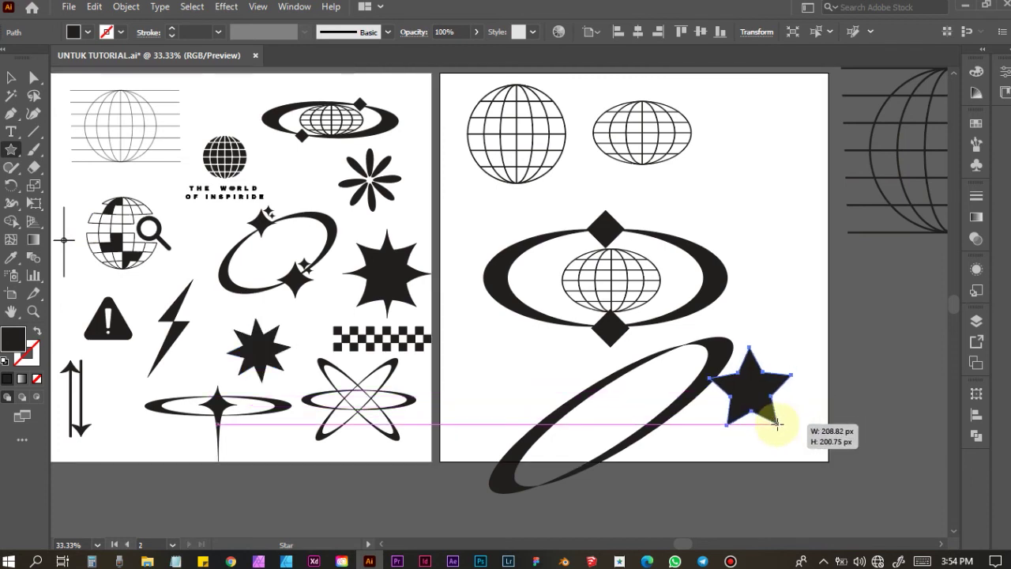
{"action": "key", "text": "Up"}
{"action": "key", "text": "Up"}
{"action": "key", "text": "Up"}
{"action": "key", "text": "Up"}
{"action": "key", "text": "Up"}
{"action": "key", "text": "Up"}
{"action": "key", "text": "Up"}
{"action": "left_click_drag", "start_coordinate": [777, 423], "coordinate": [777, 424]}
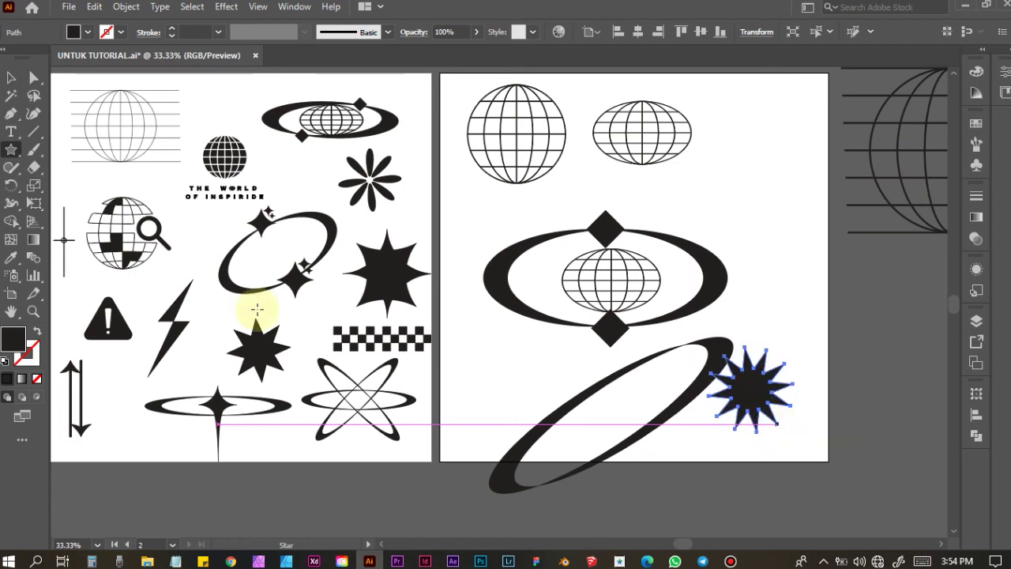
Shrink the spiky star, put it at the ring's lower-left end, and copy it to the upper-right end
{"action": "left_click", "coordinate": [8, 82]}
{"action": "left_click", "coordinate": [835, 408]}
{"action": "left_click", "coordinate": [756, 406]}
{"action": "mouse_move", "coordinate": [804, 411]}
{"action": "left_mouse_down"}
{"action": "mouse_move", "coordinate": [785, 405]}
{"action": "mouse_move", "coordinate": [543, 483]}
{"action": "left_mouse_up"}
{"action": "left_click", "coordinate": [813, 361]}
{"action": "left_click", "coordinate": [715, 485]}
{"action": "left_click_drag", "start_coordinate": [539, 491], "coordinate": [677, 343]}
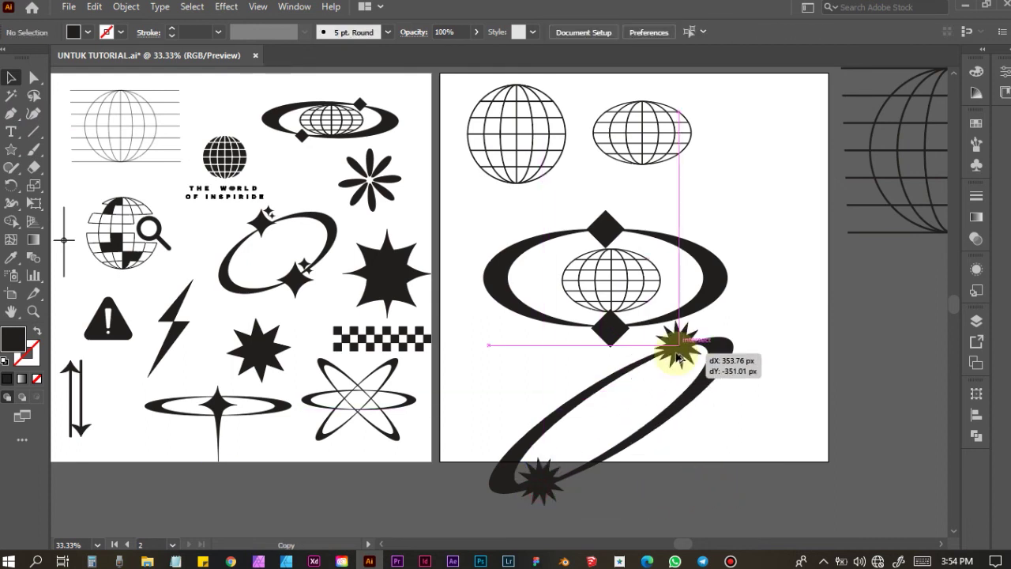
{"action": "left_click", "coordinate": [798, 368]}
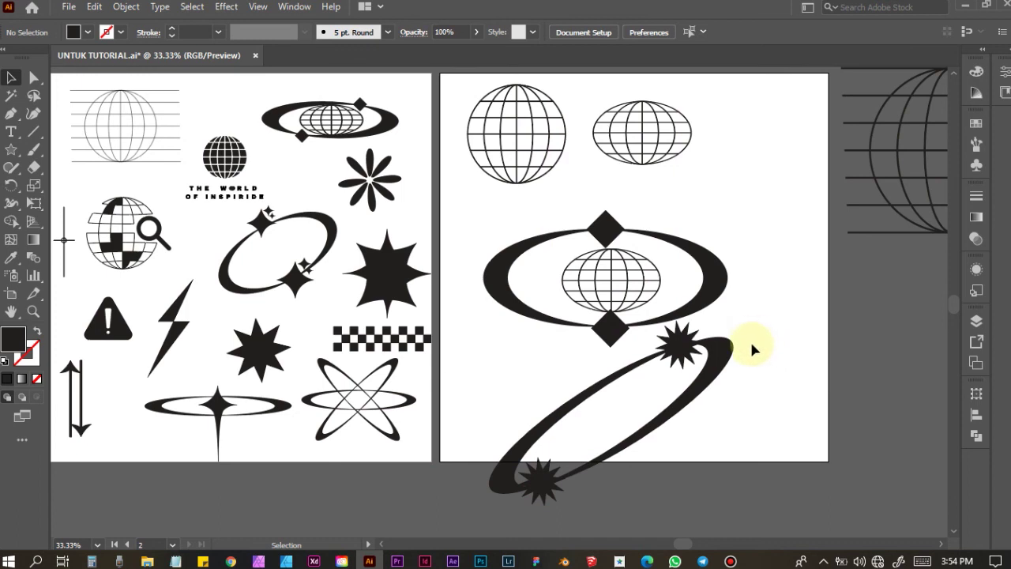
{"action": "scroll", "coordinate": [751, 348], "scroll_direction": "down", "scroll_amount": 1}
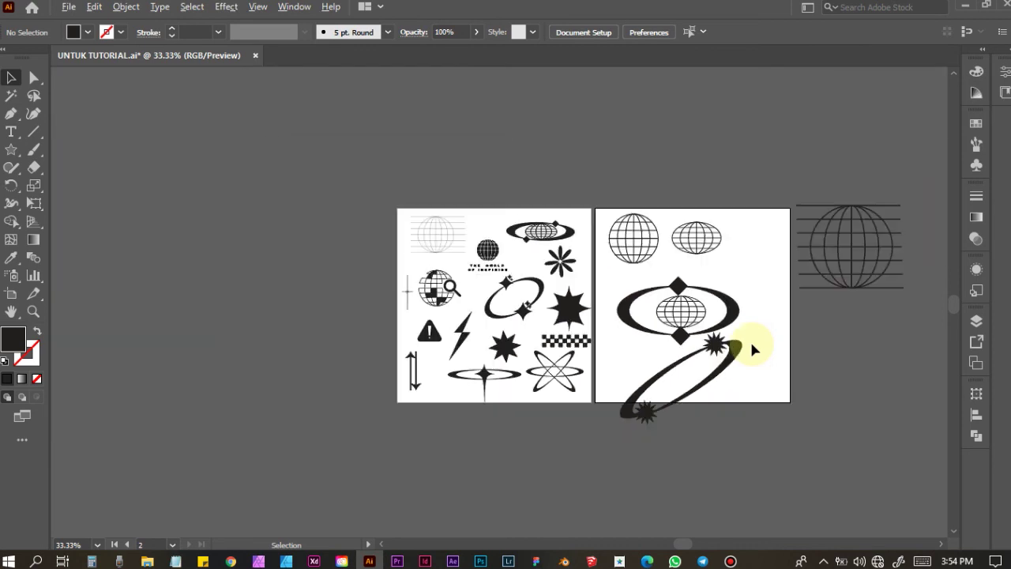
{"action": "scroll", "coordinate": [611, 348], "scroll_direction": "up", "scroll_amount": 3}
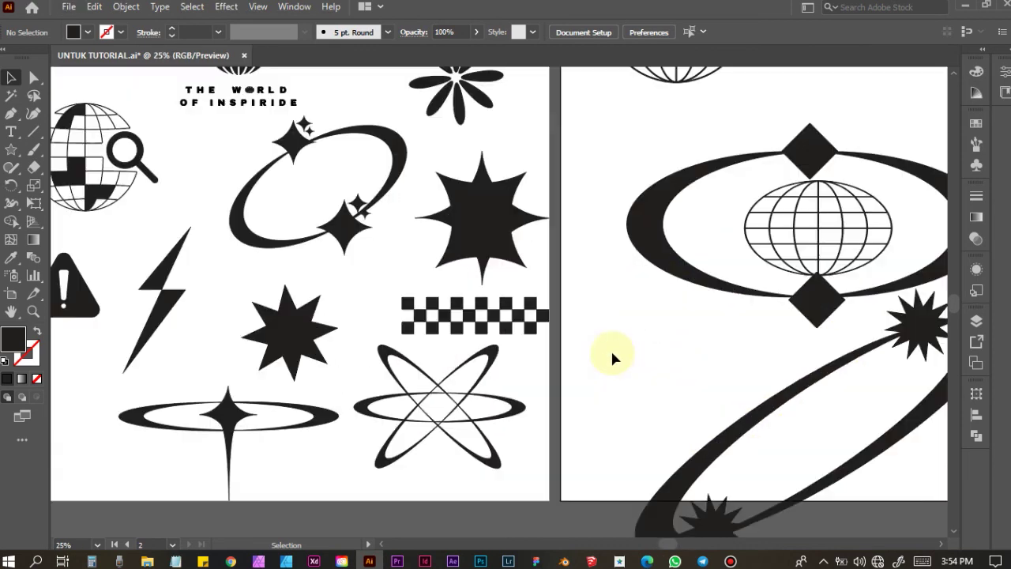